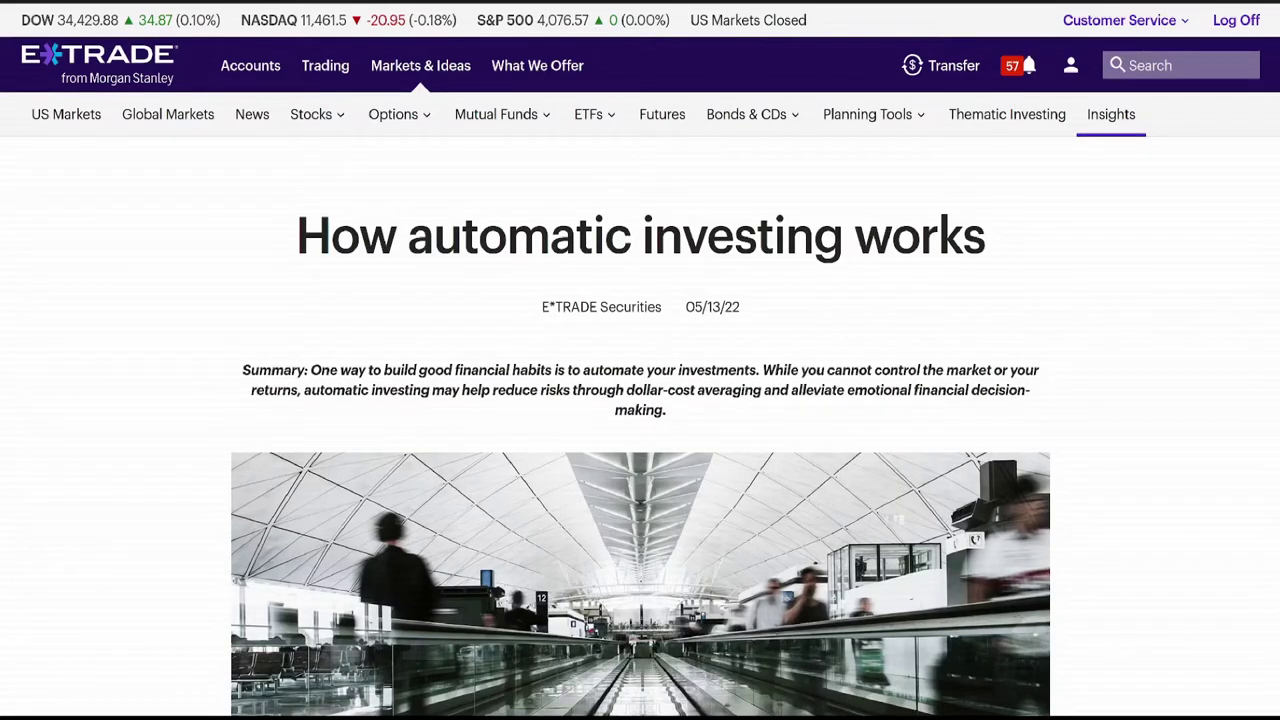
Step: Read the article "How automatic investing works" through to the section on how E*TRADE can help
scroll(640, 400, "down", 1)
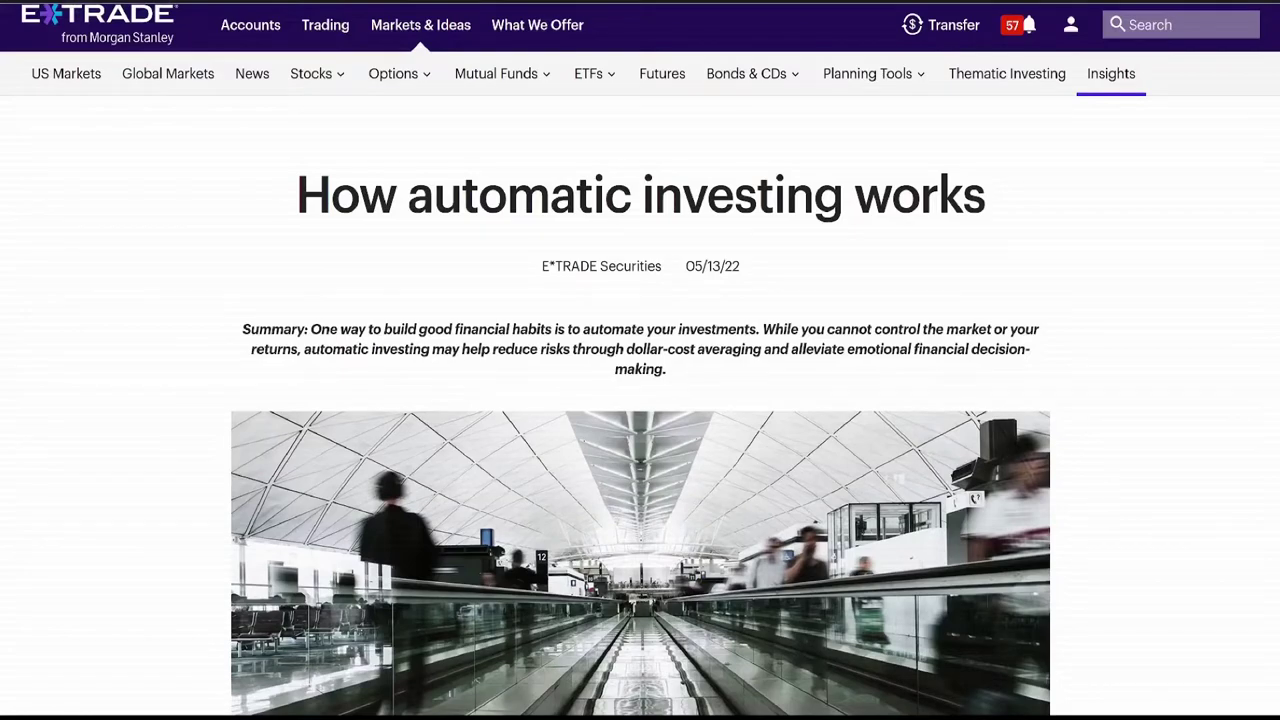
scroll(640, 400, "down", 1)
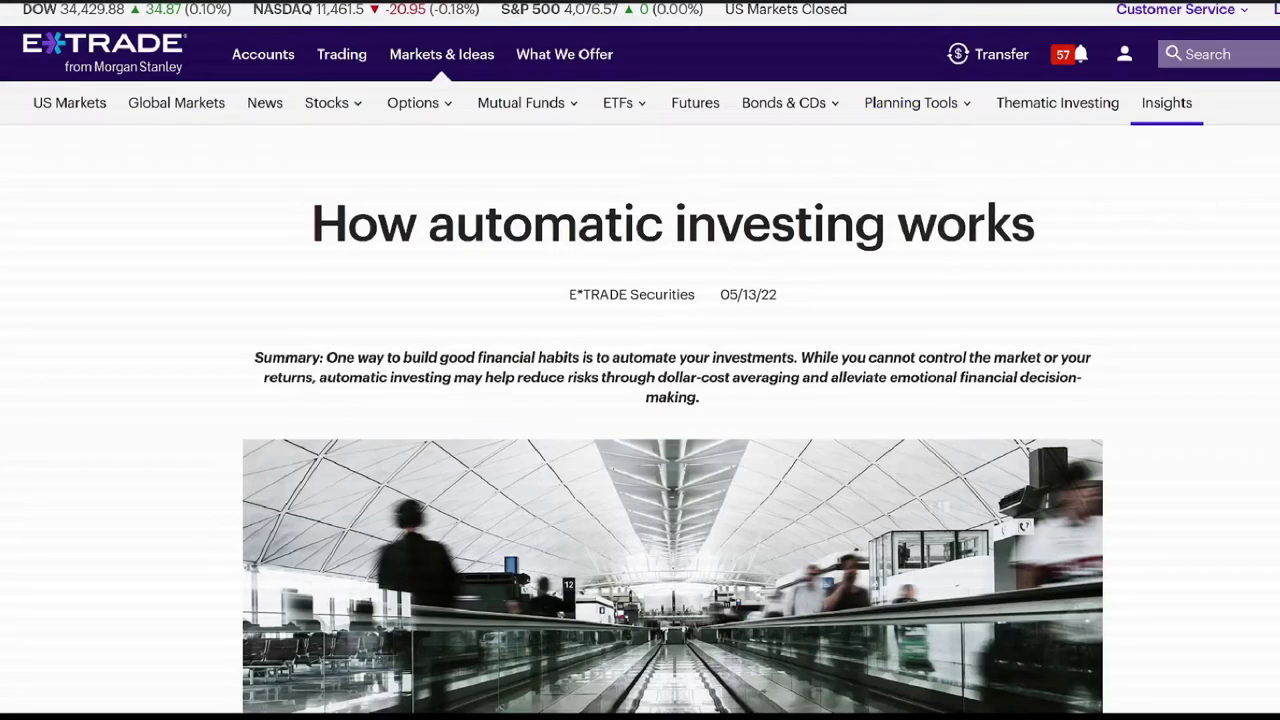
scroll(640, 400, "down", 4)
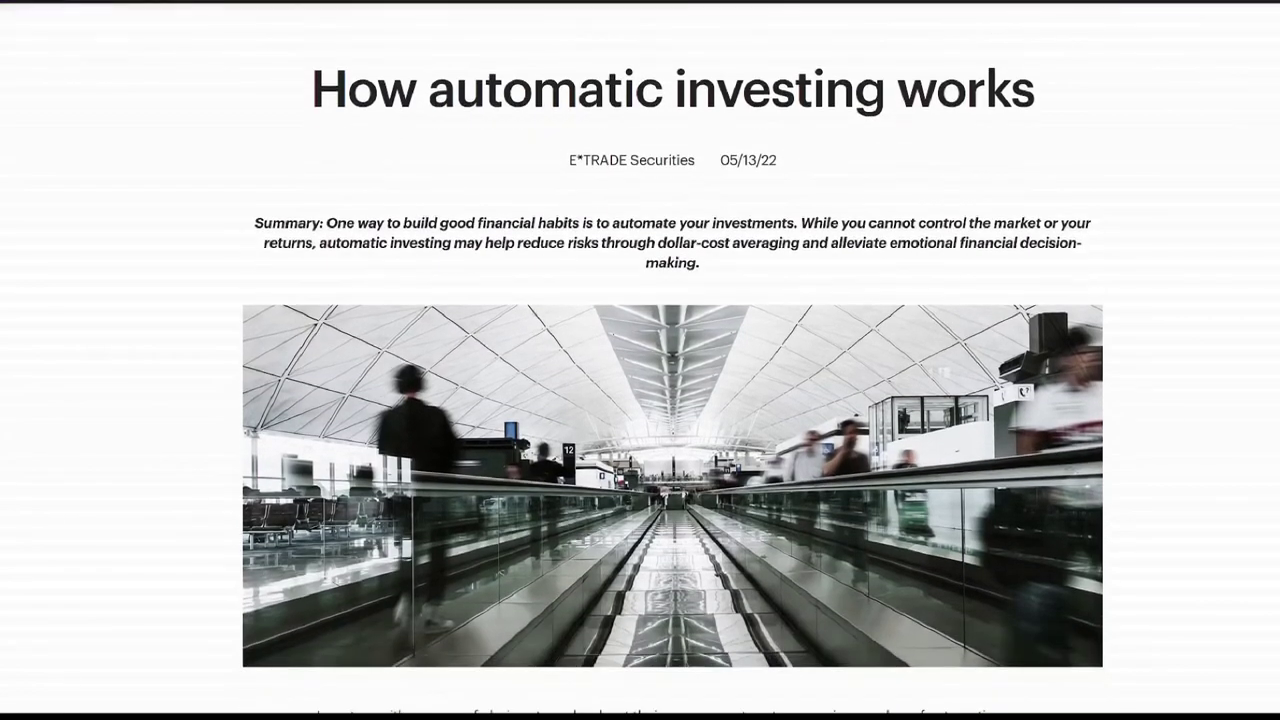
scroll(673, 347, "down", 4)
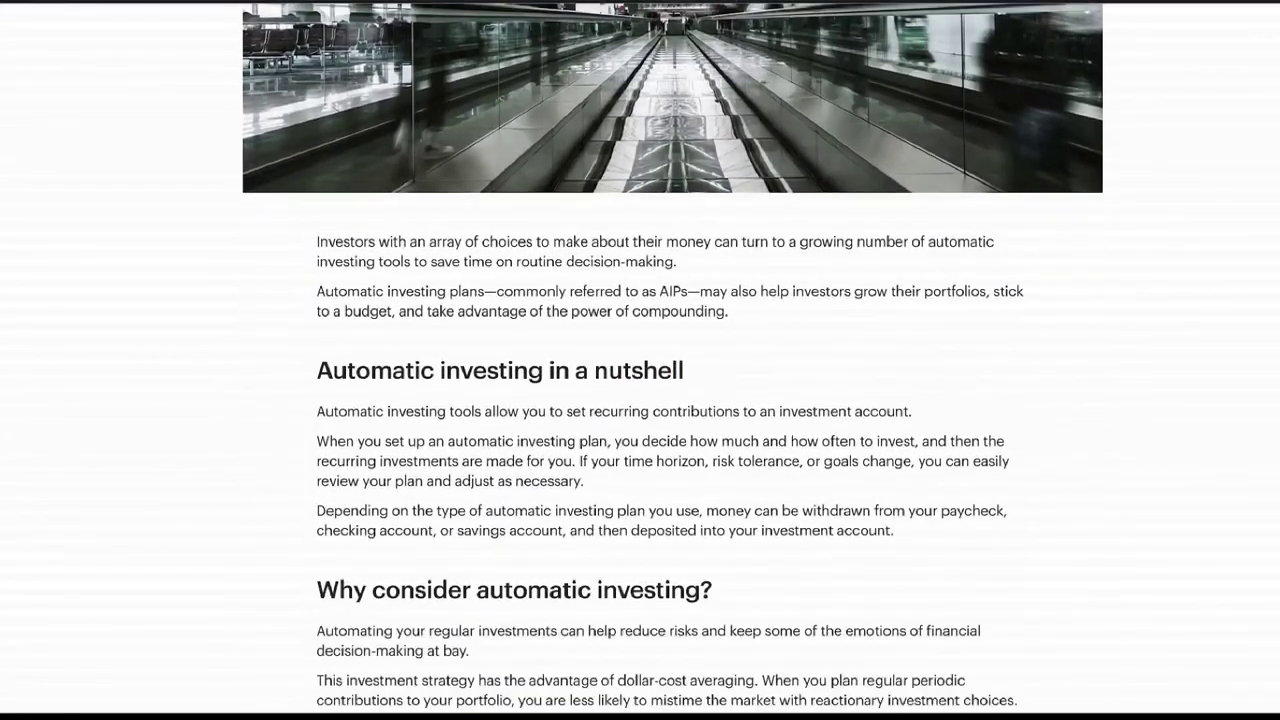
scroll(673, 347, "down", 1)
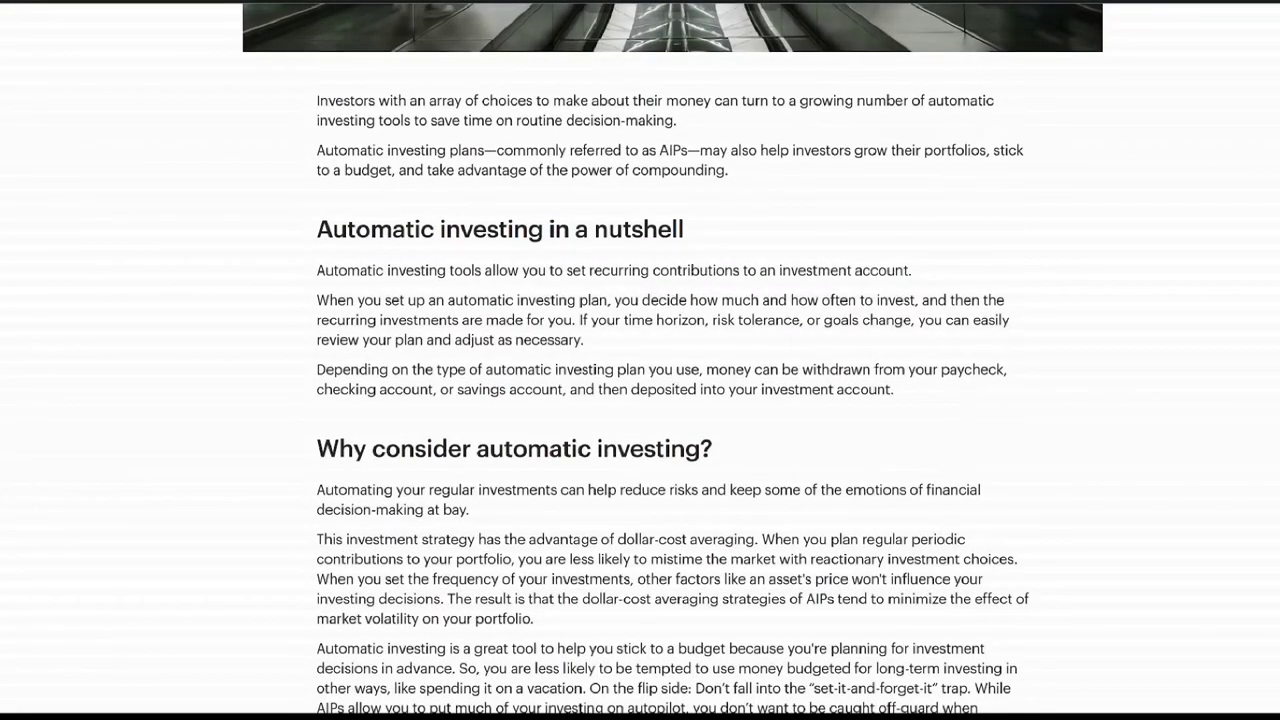
scroll(673, 347, "down", 6)
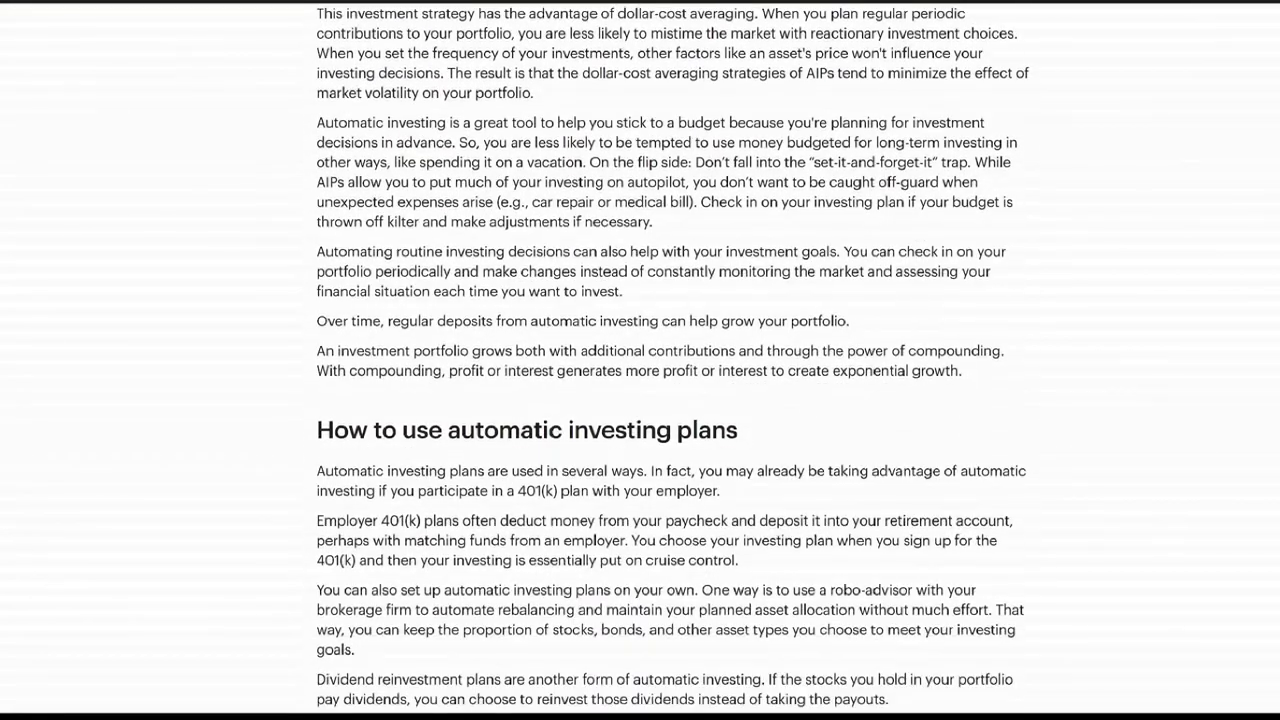
scroll(673, 347, "down", 2)
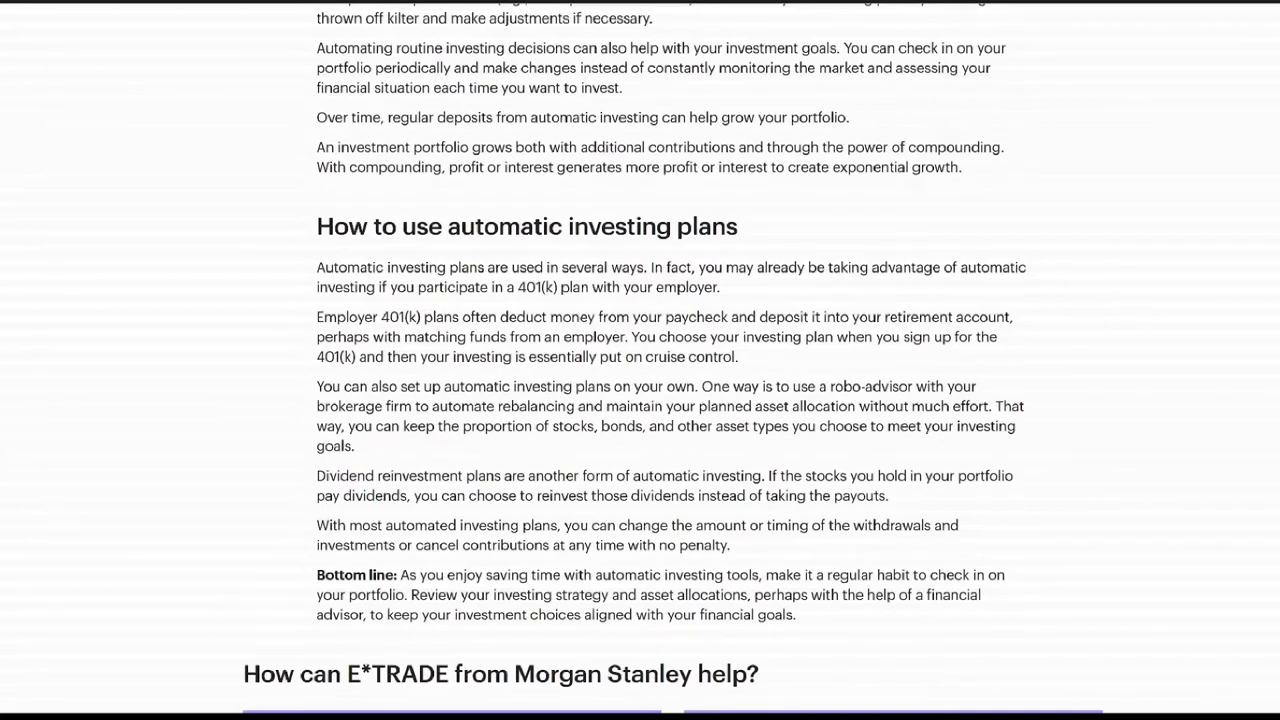
scroll(673, 347, "down", 1)
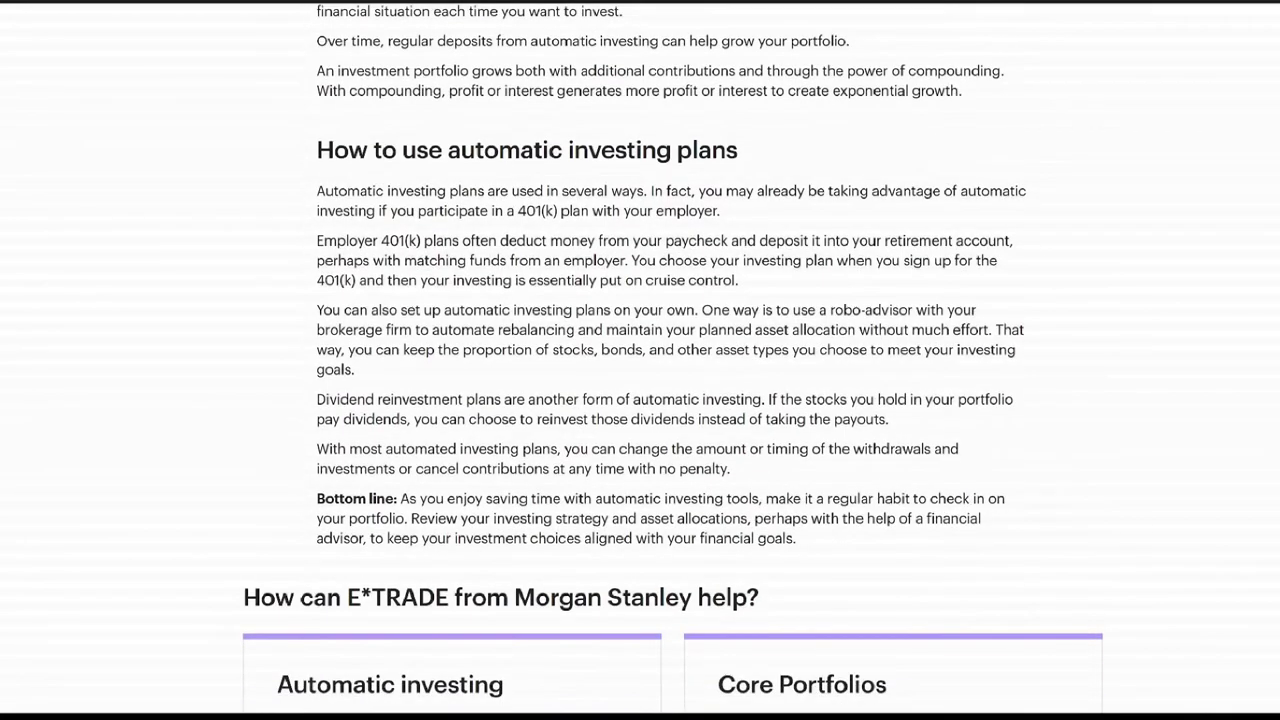
scroll(673, 358, "down", 2)
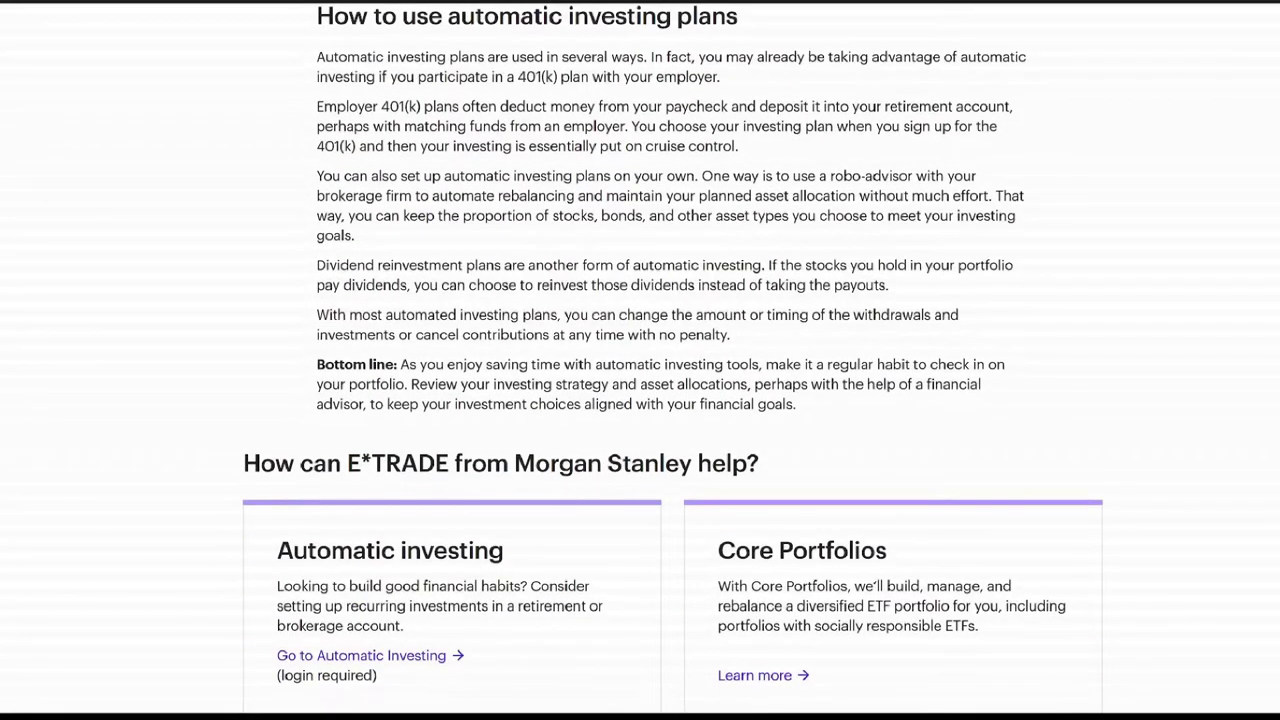
scroll(690, 334, "down", 2)
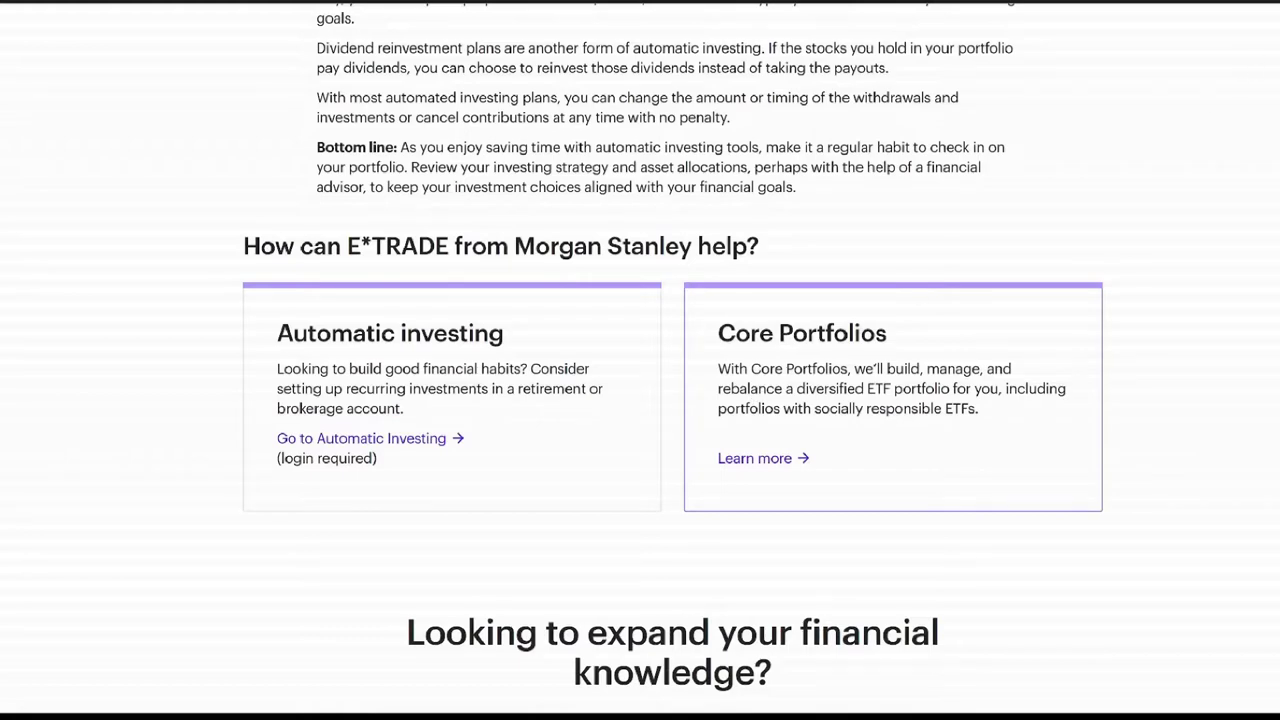
Step: Open the Core Portfolios page from the article and review its automated management features, limited time offer and account minimum
key("ctrl+plus")
key("ctrl+plus")
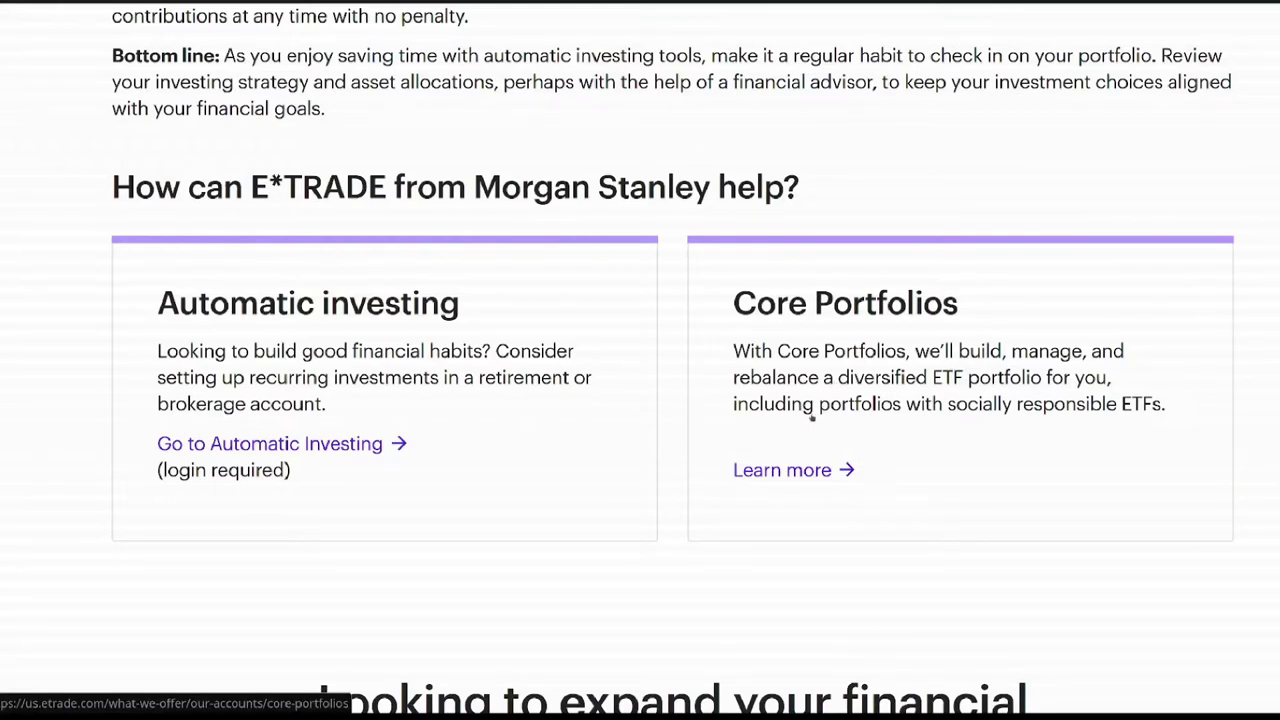
left_click(804, 472)
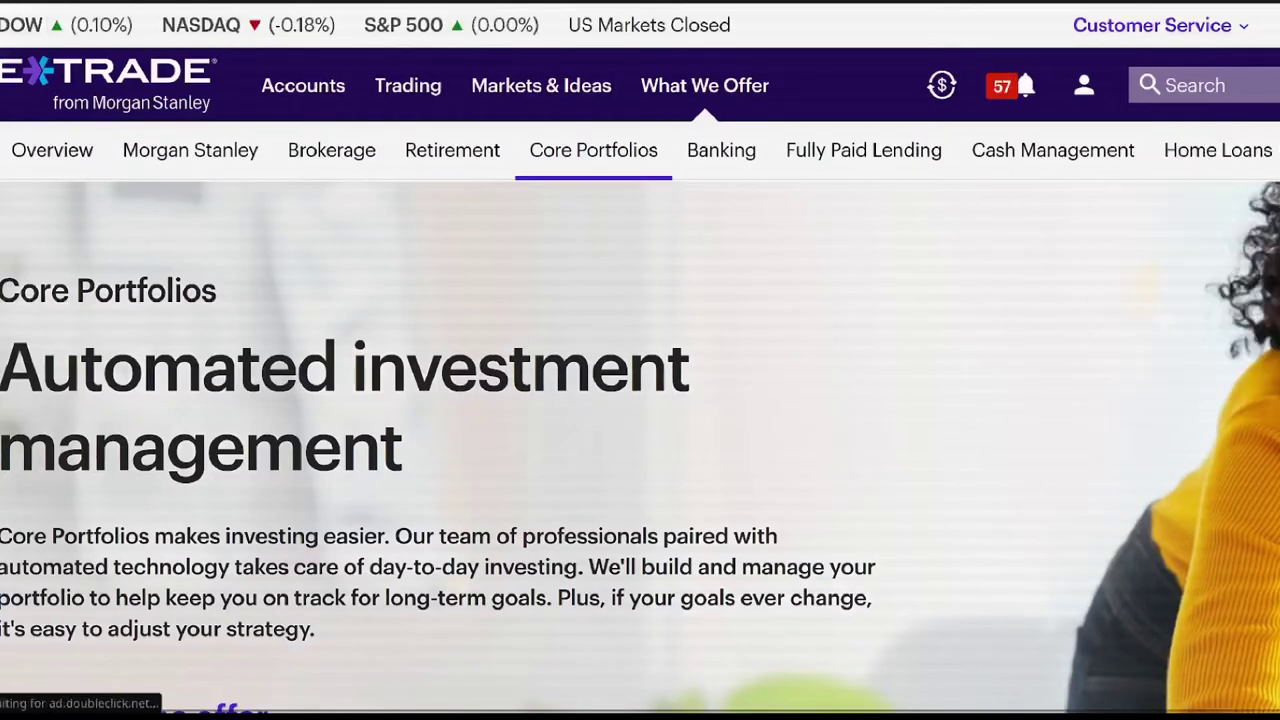
scroll(640, 400, "down", 3)
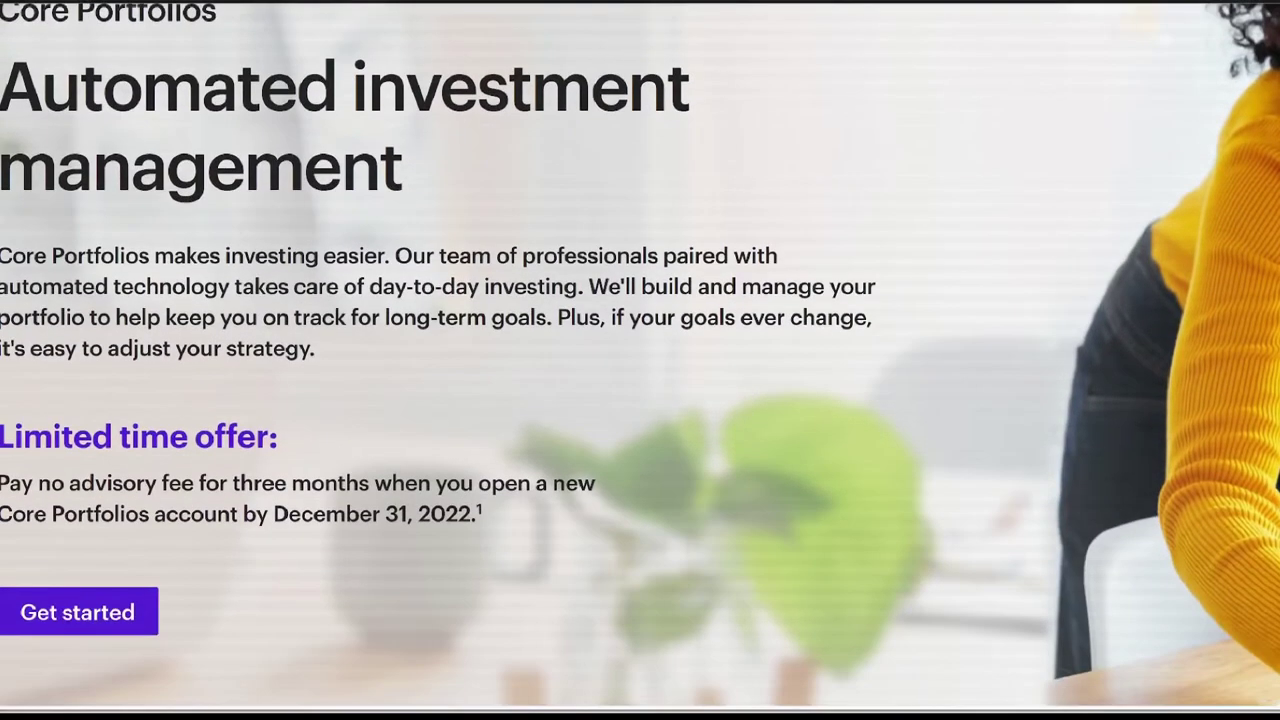
scroll(640, 360, "down", 2)
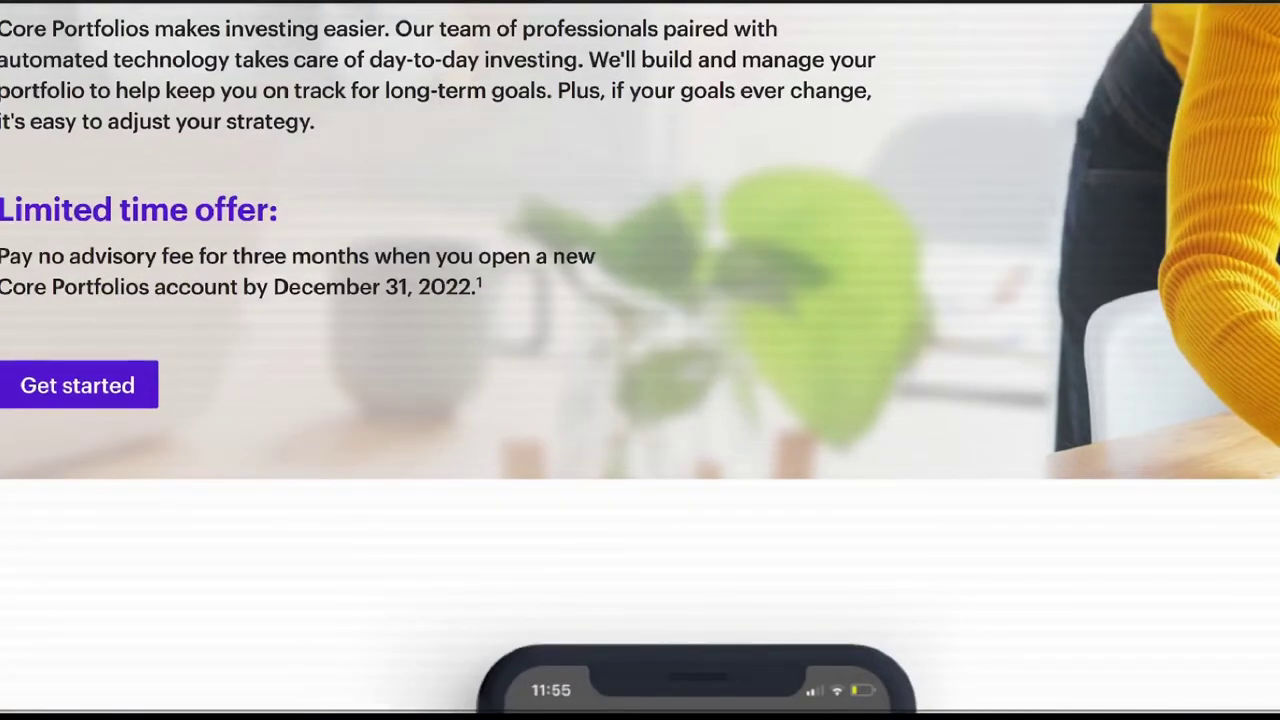
scroll(640, 360, "down", 12)
scroll(640, 360, "down", 15)
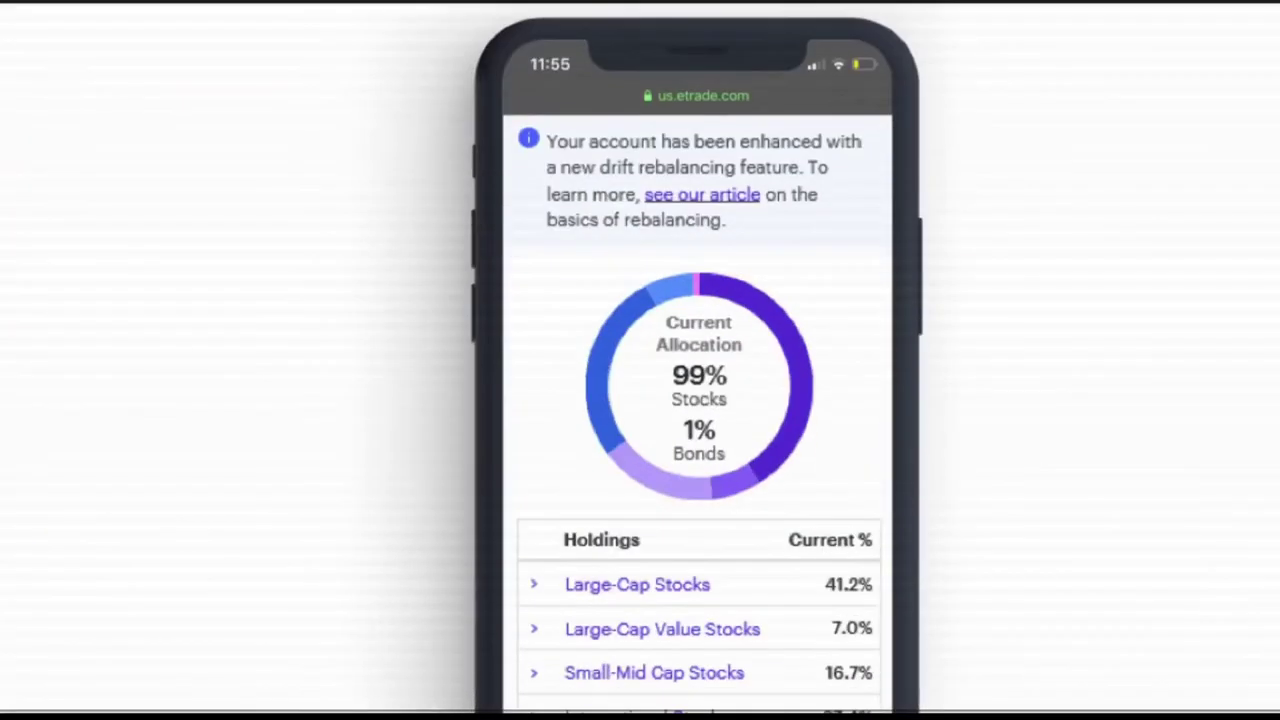
scroll(640, 360, "down", 10)
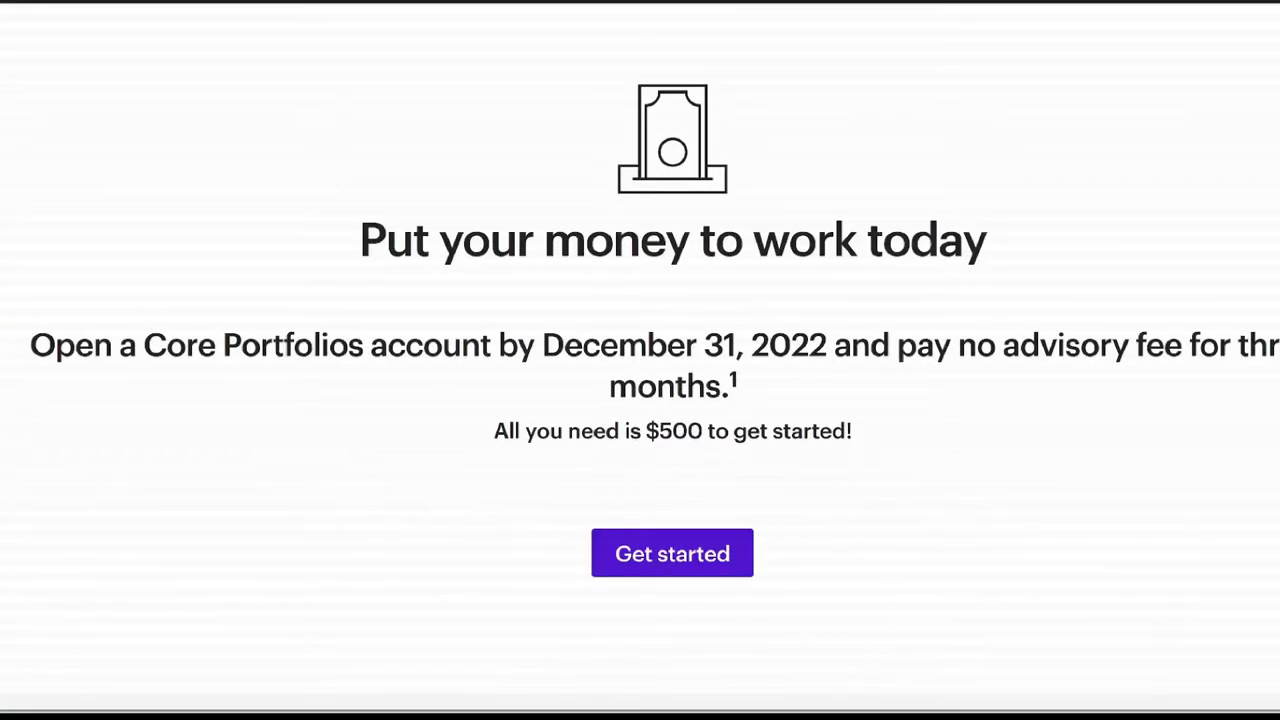
scroll(640, 360, "down", 5)
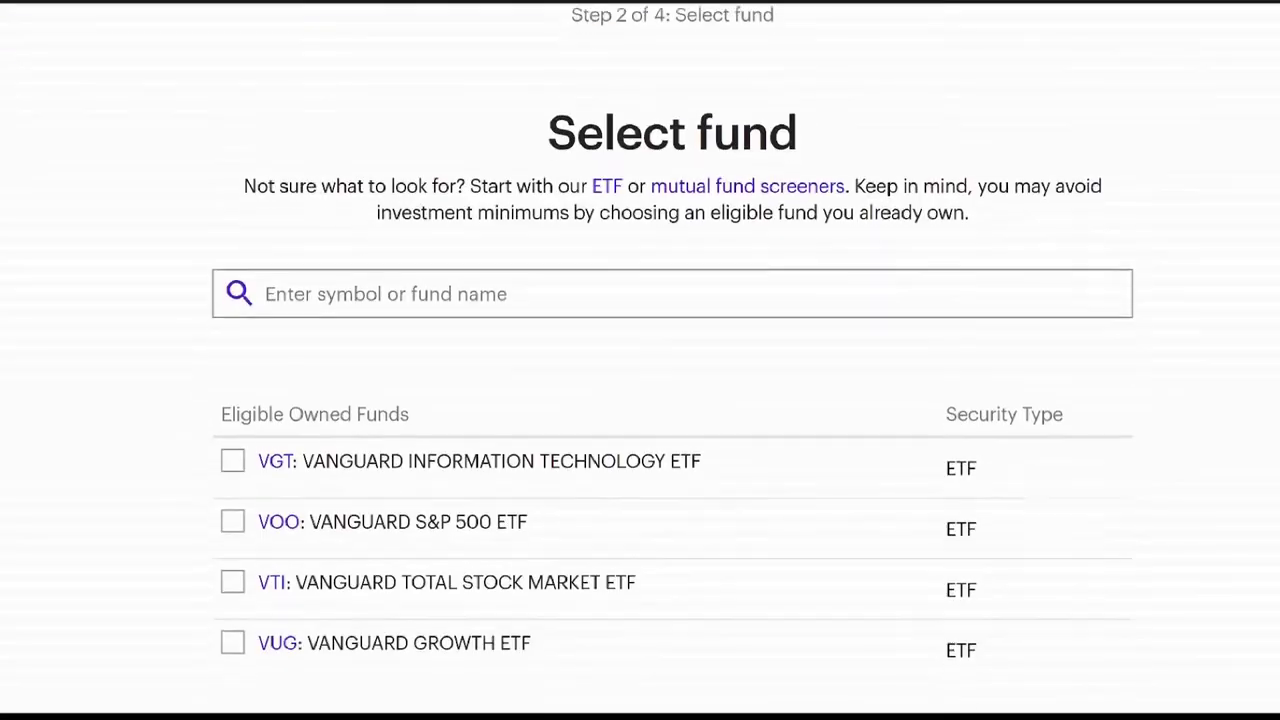
scroll(672, 400, "down", 2)
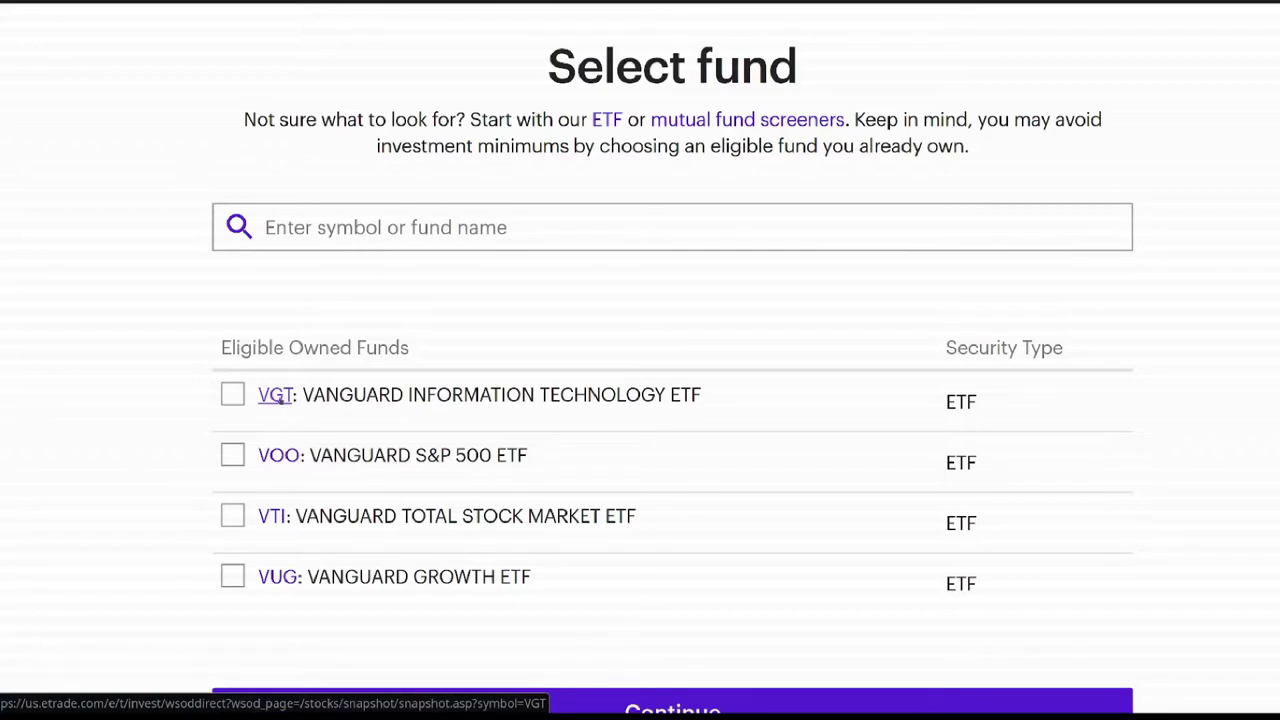
left_click(232, 395)
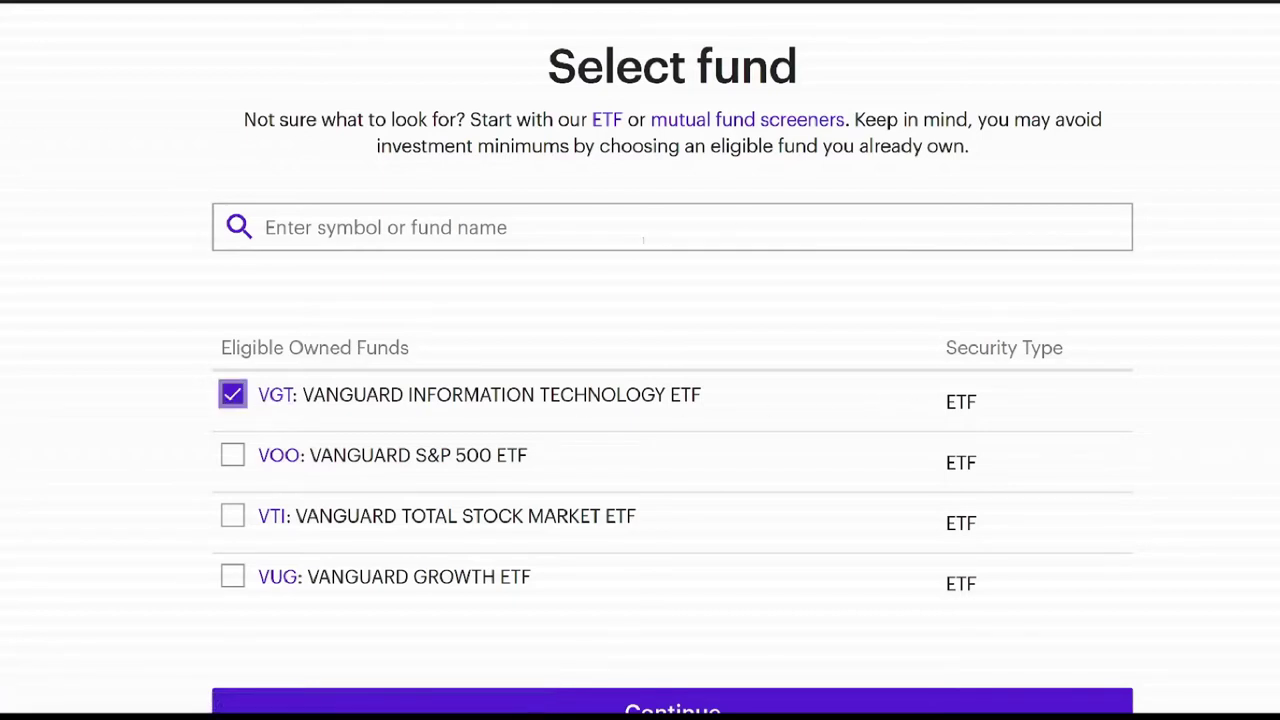
left_click(579, 234)
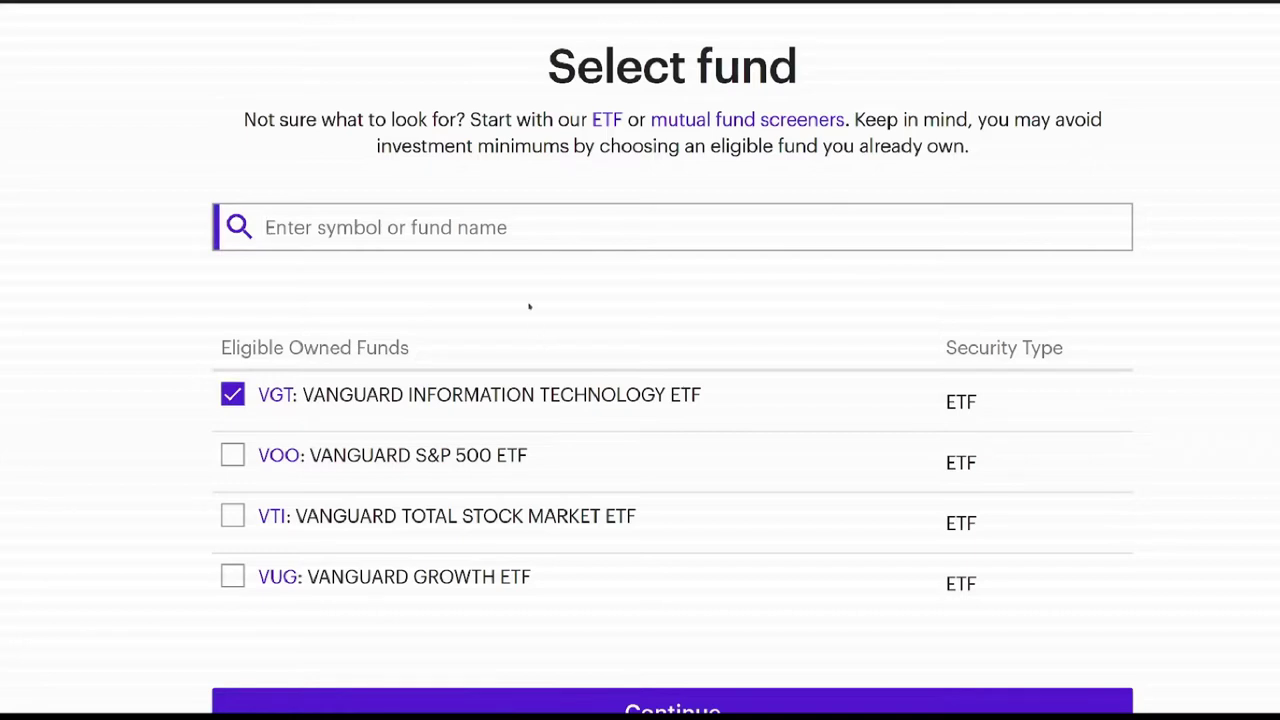
key("shift+Tab")
key("space")
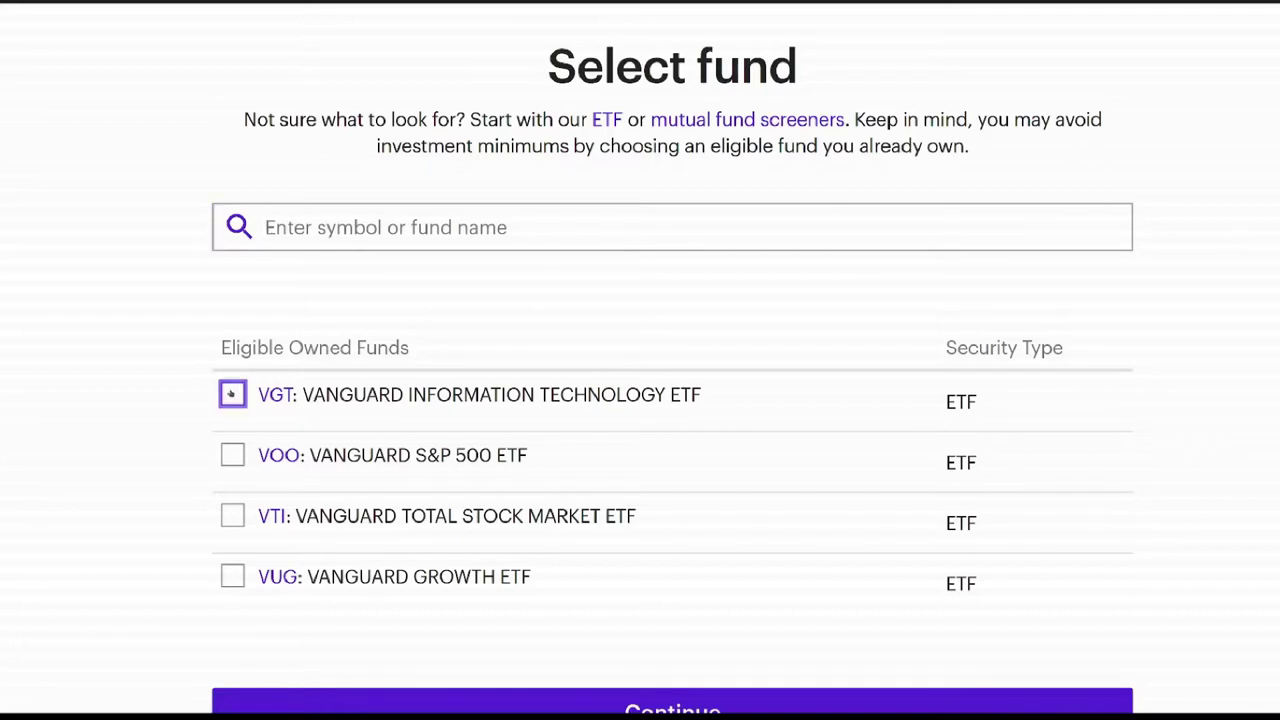
Step: Search for the fund QQQ, select Invesco QQQ Trust for the plan and continue to the plan details
key("Tab")
type("qqq")
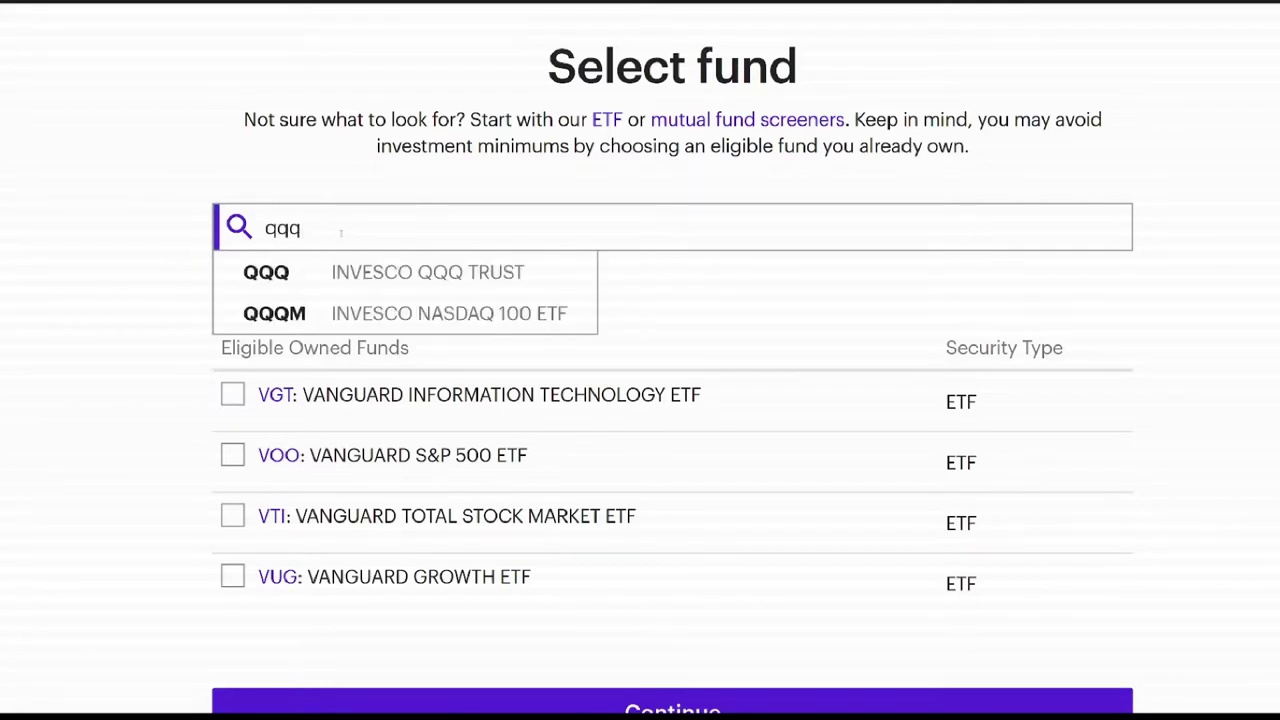
left_click(383, 277)
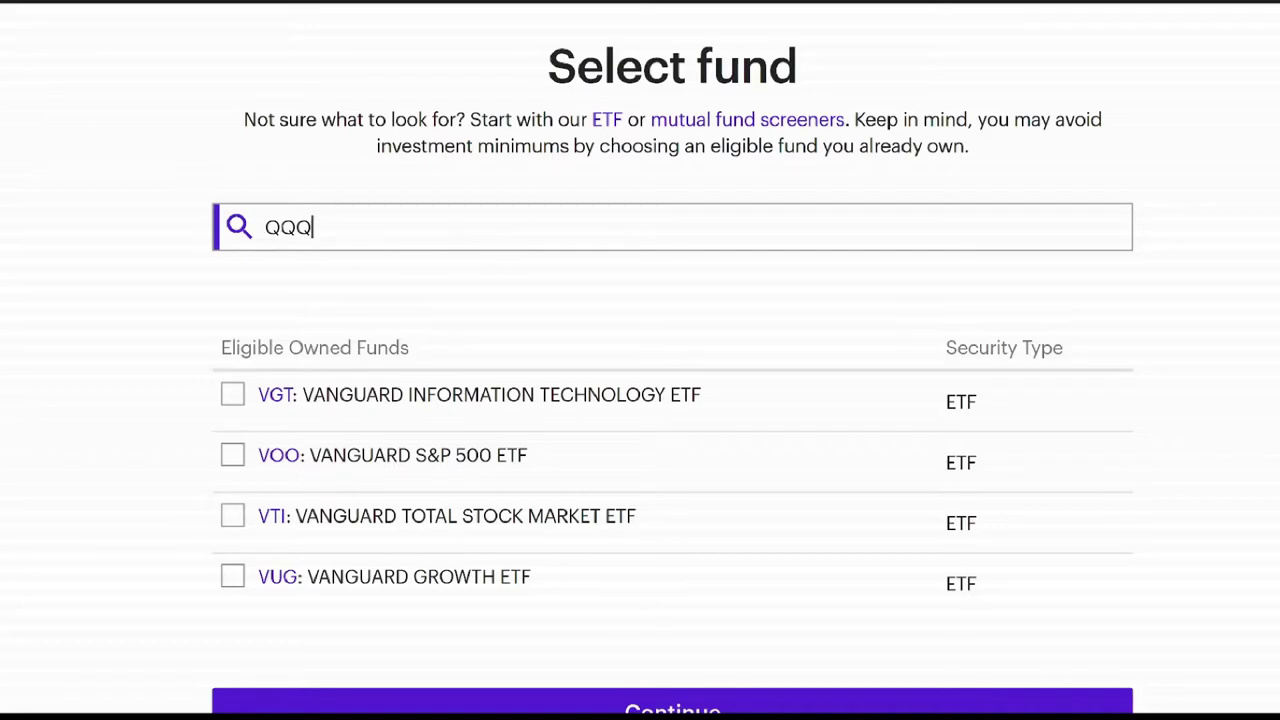
key("Return")
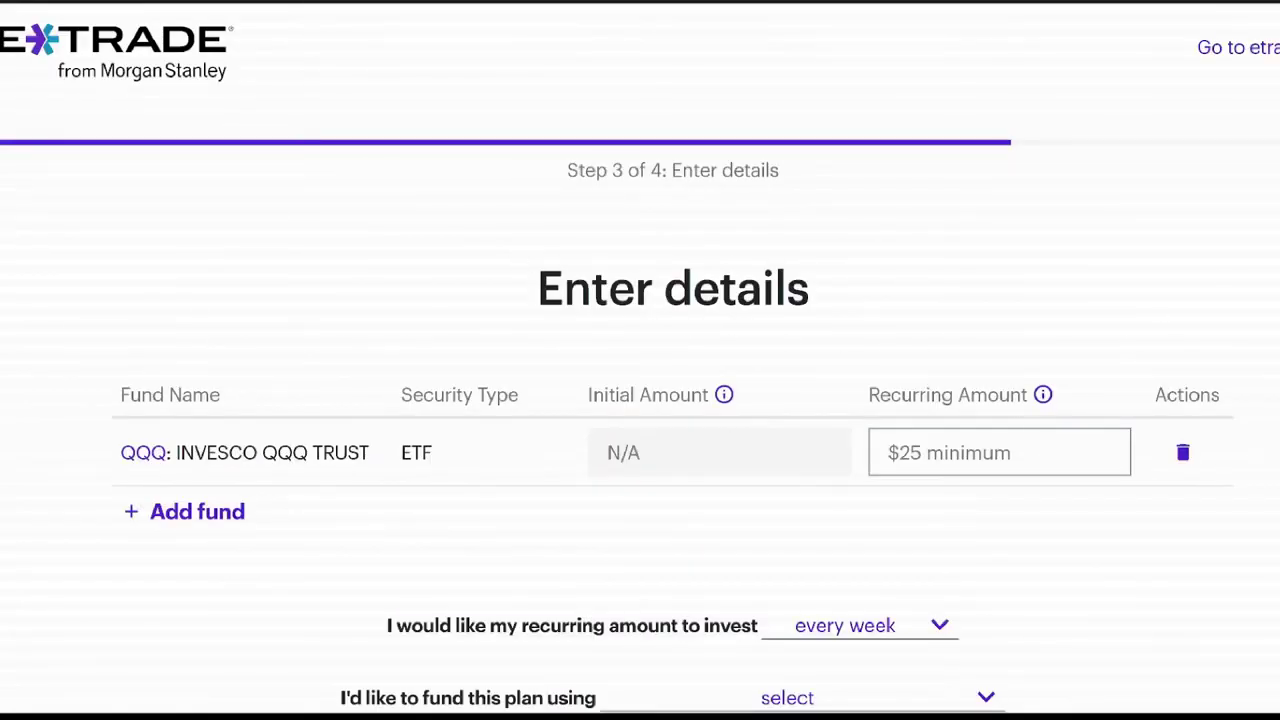
Step: Set the recurring QQQ investment to $25 every week, funded from the Premium Savings account
scroll(640, 400, "down", 2)
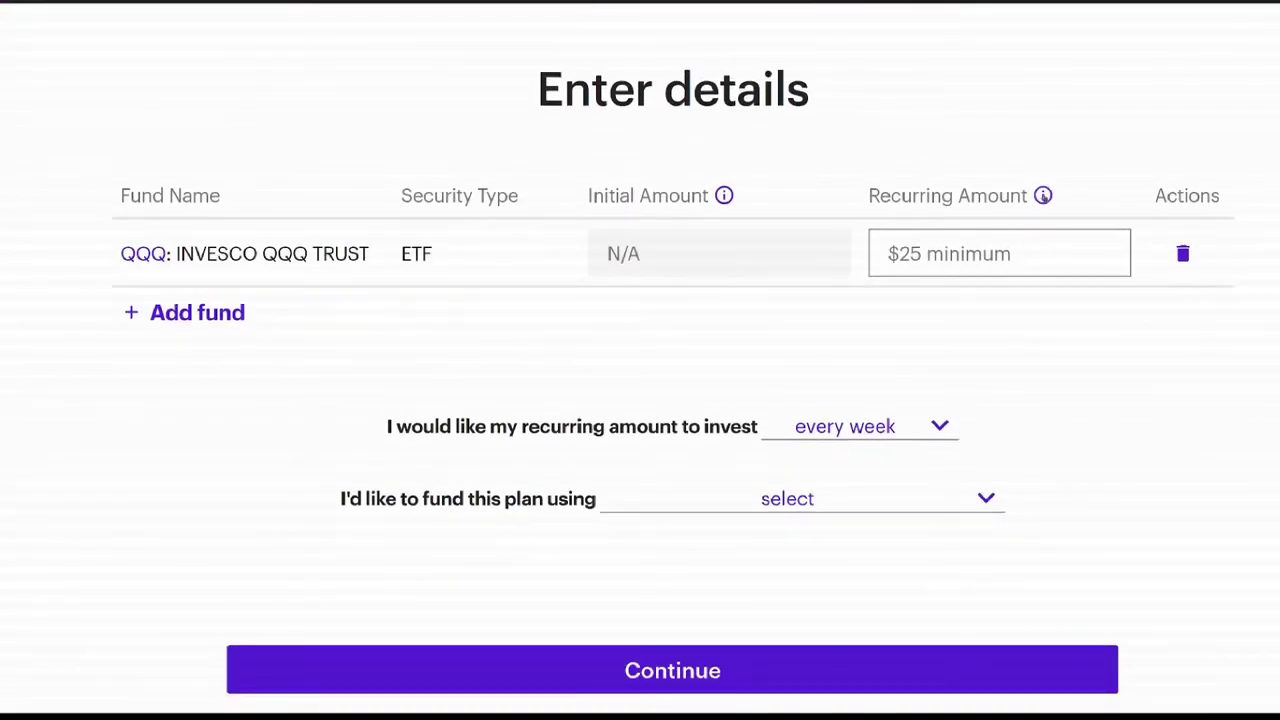
mouse_move(1043, 195)
left_click(939, 424)
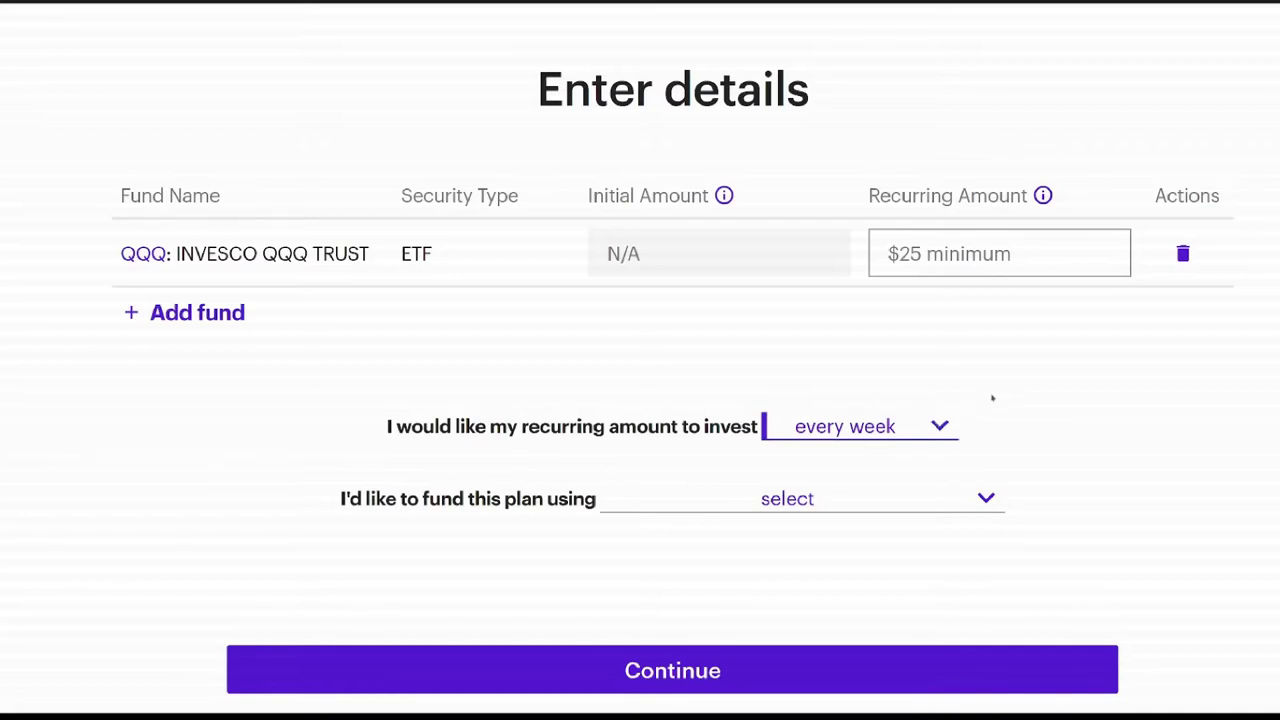
key("Tab")
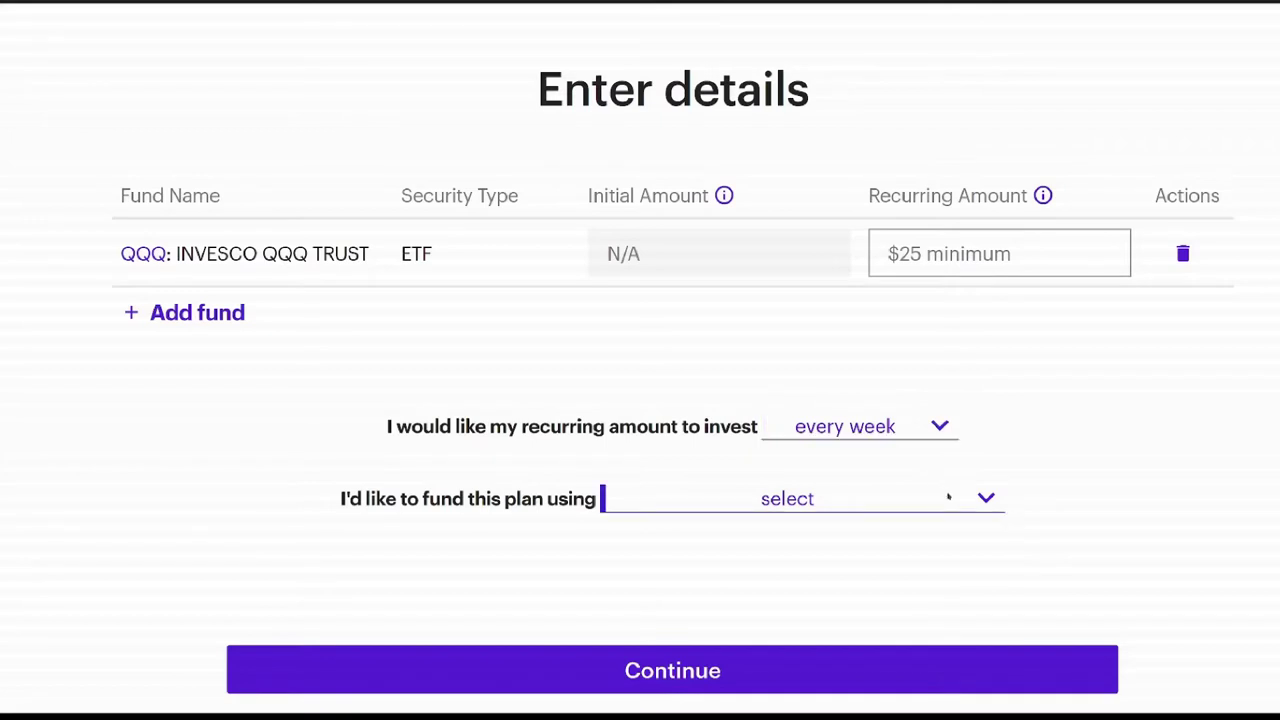
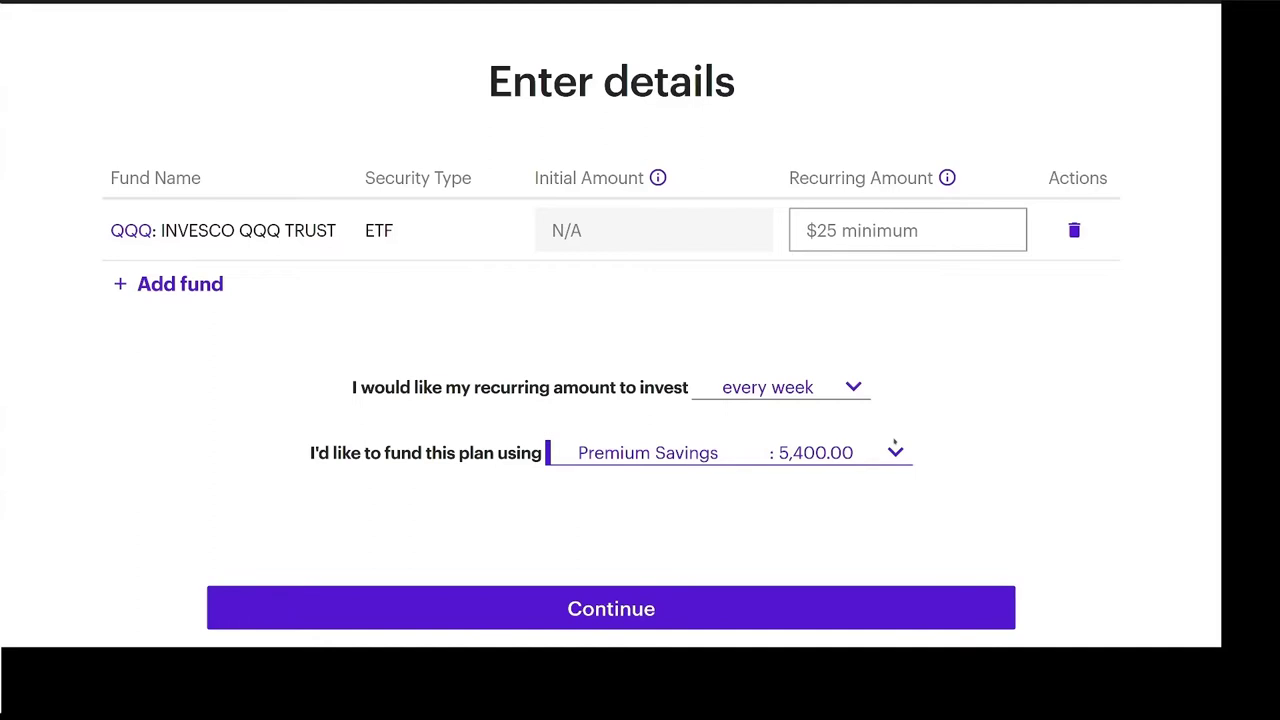
left_click(866, 230)
type("25")
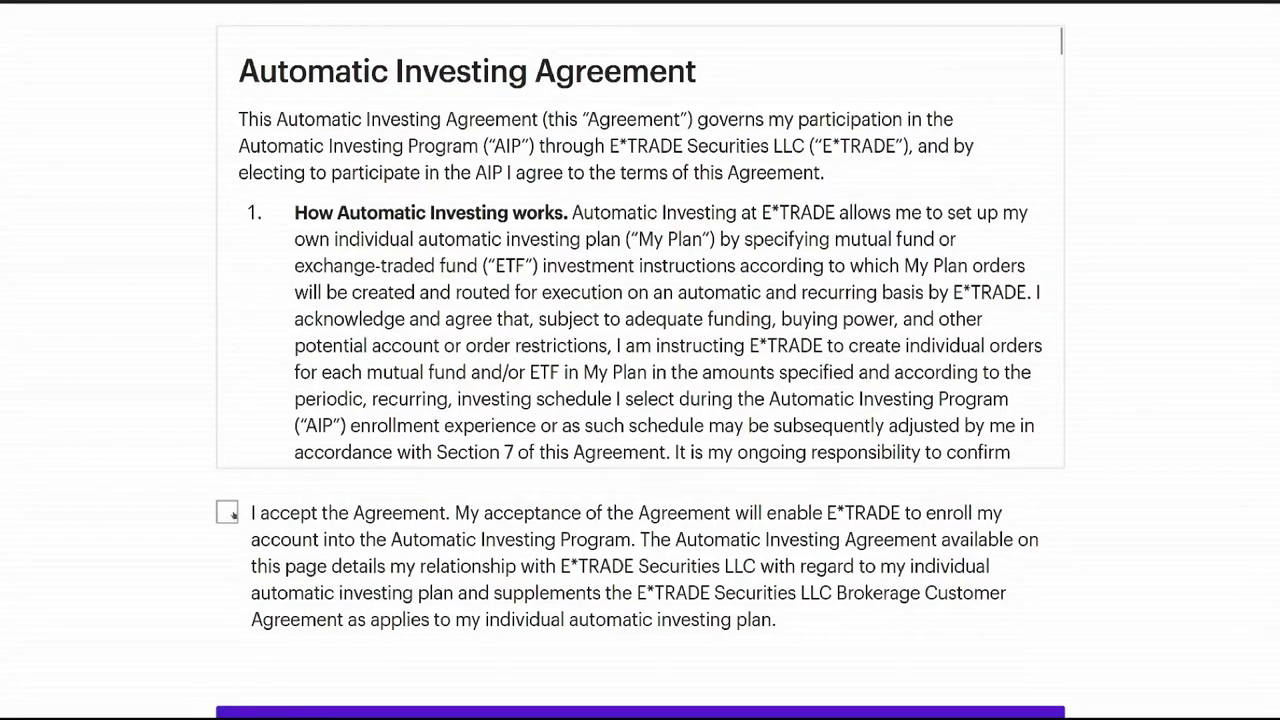
Step: Accept the Automatic Investing Agreement and complete the order for the plan
left_click(227, 478)
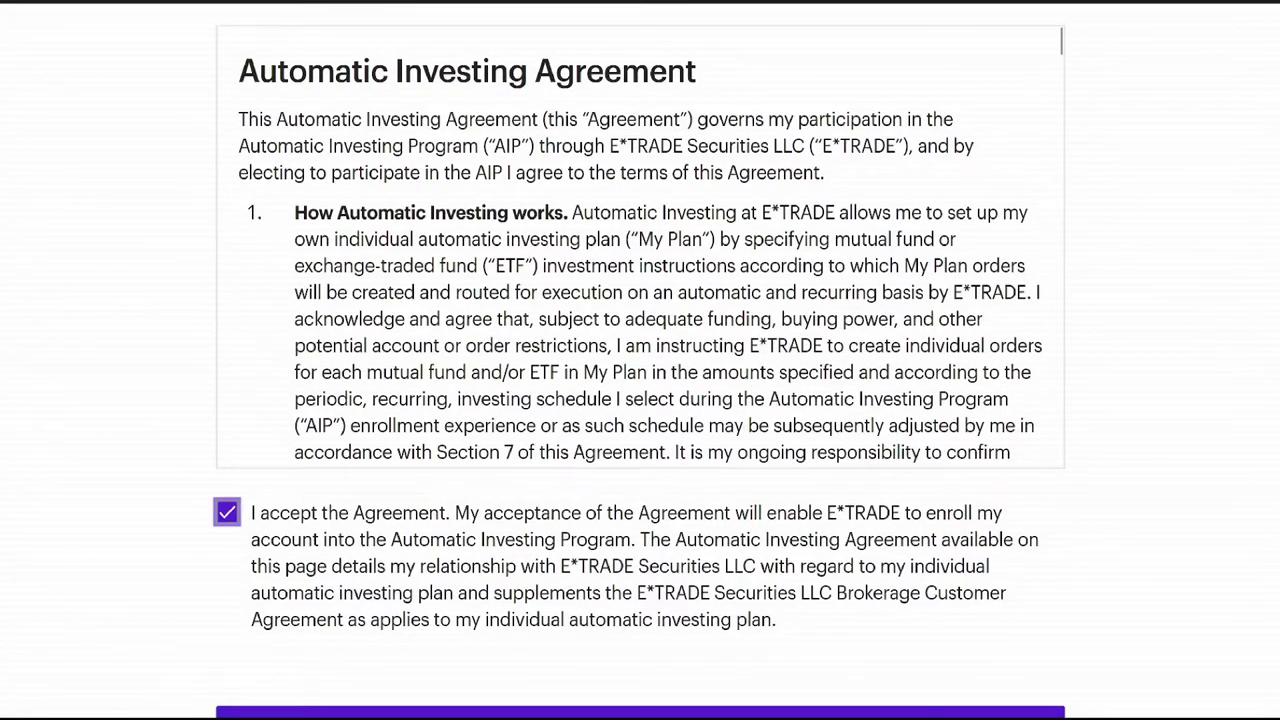
scroll(1093, 357, "down", 4)
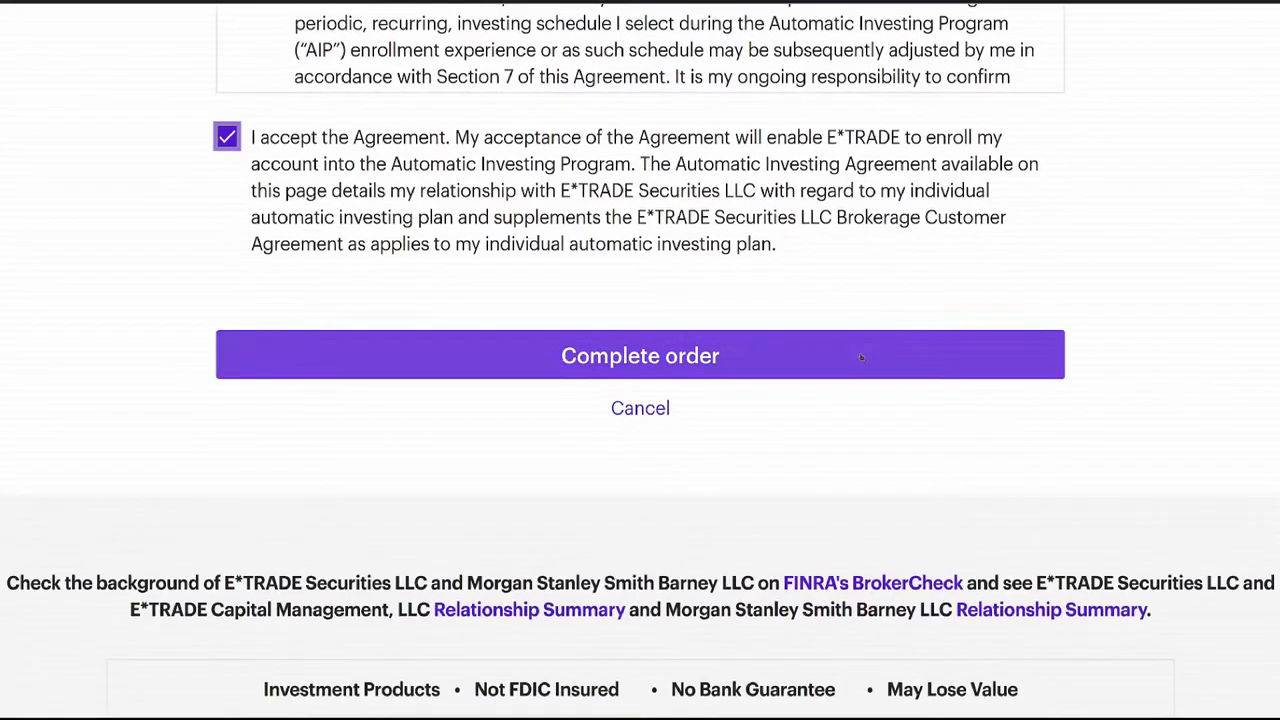
left_click(862, 355)
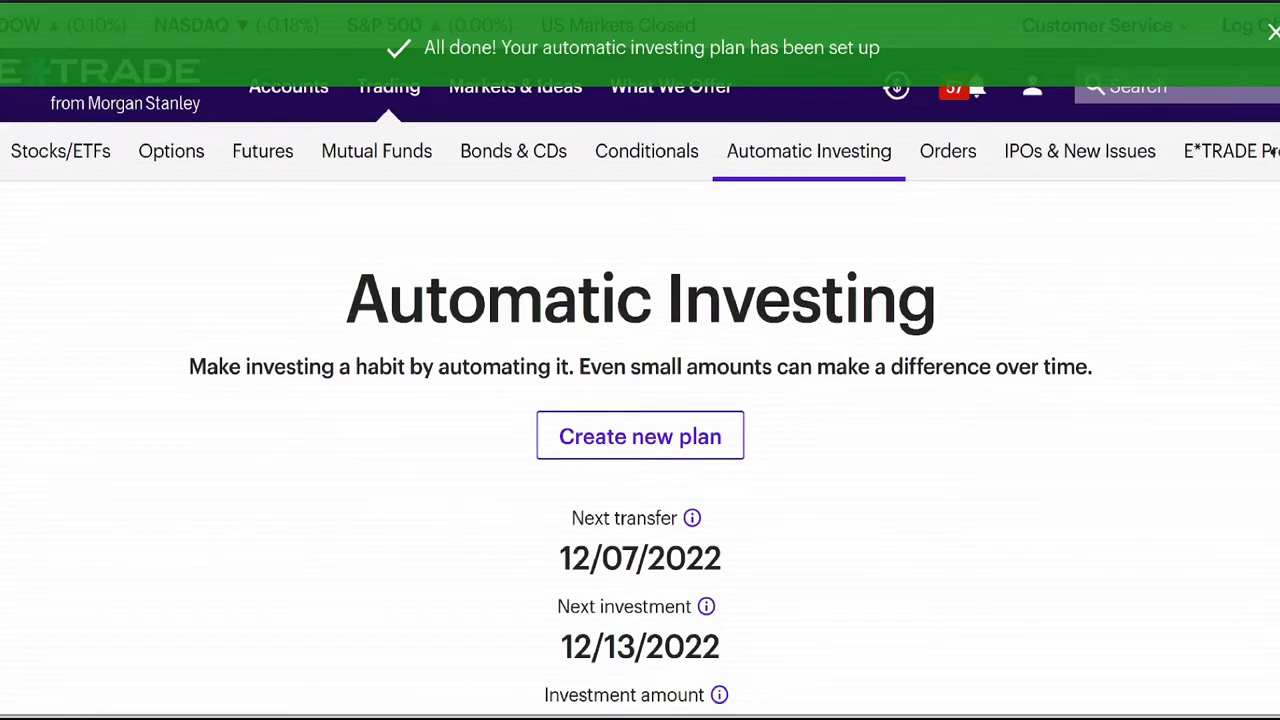
Step: Review the new plan's next transfer date, next investment date and investment amount
scroll(640, 400, "down", 2)
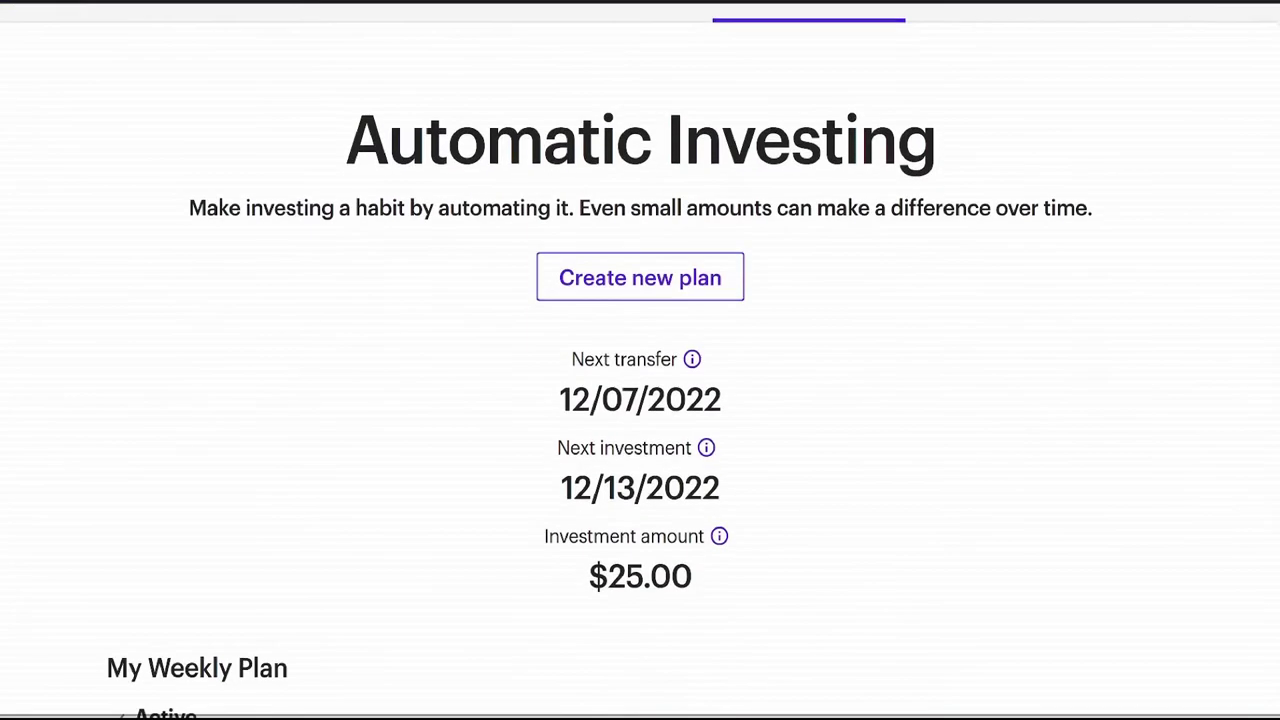
scroll(640, 400, "down", 1)
scroll(640, 400, "up", 1)
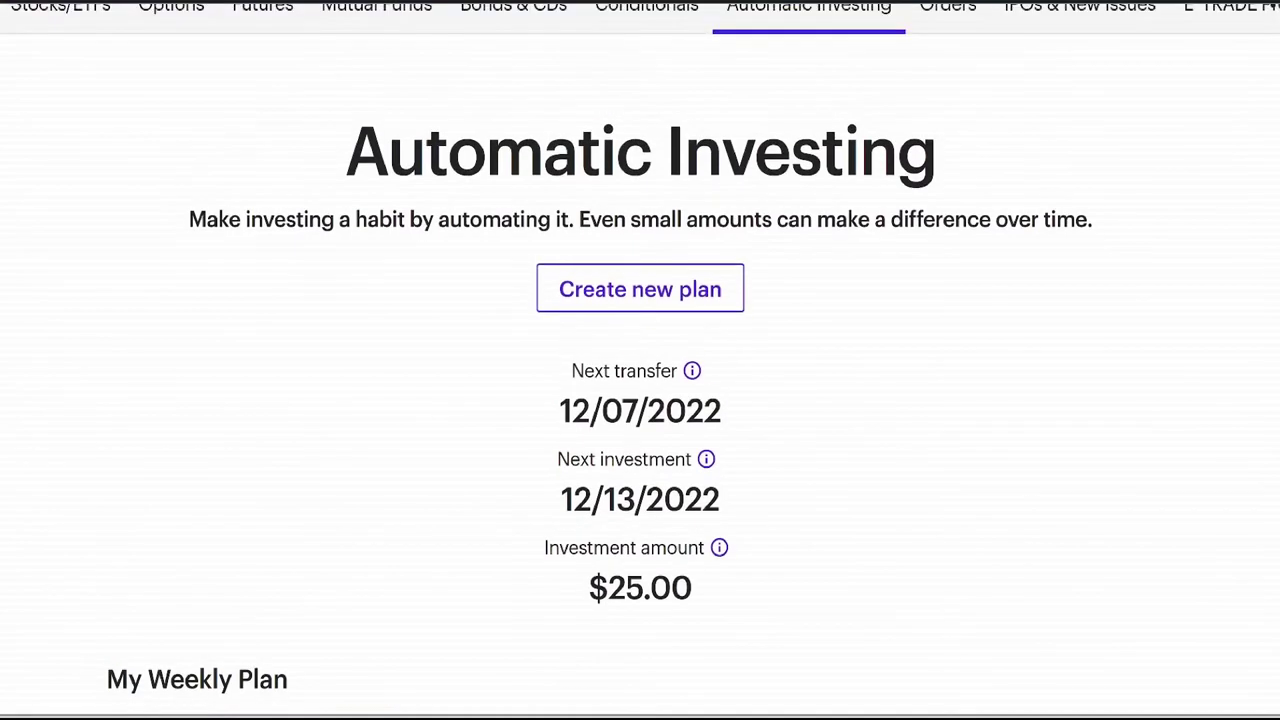
scroll(640, 400, "down", 1)
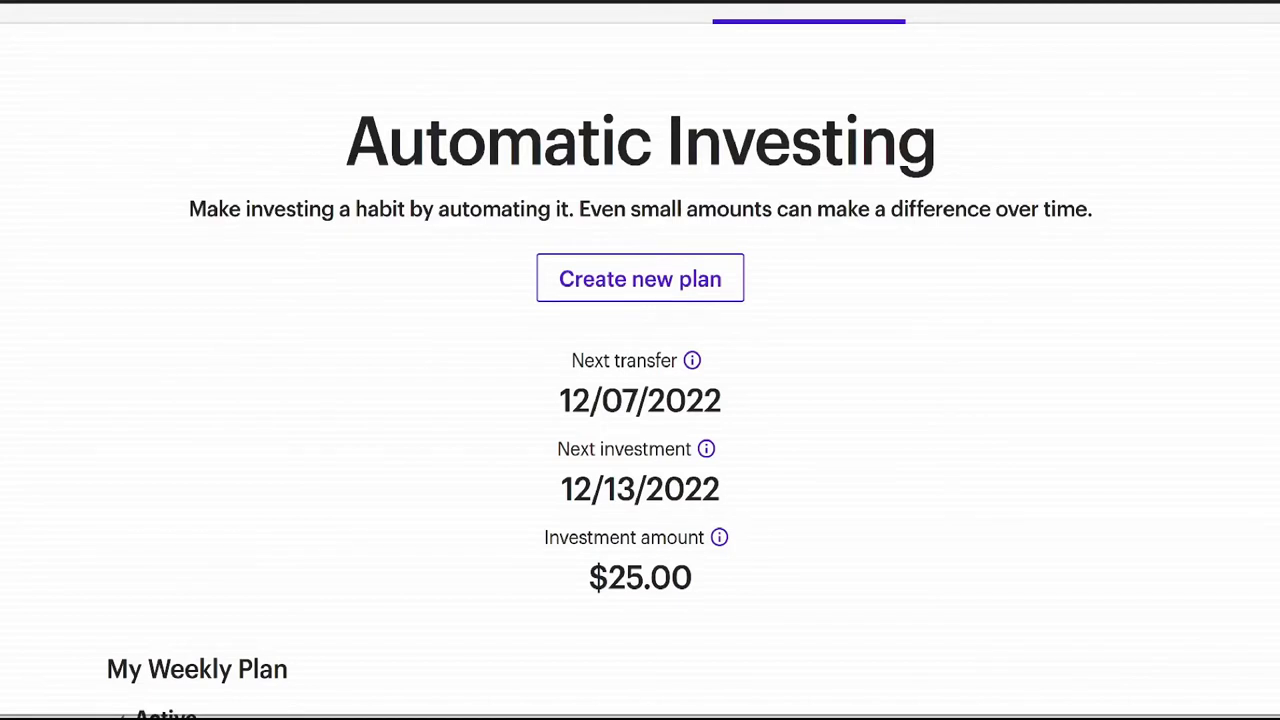
Step: Review the weekly plan's status, recurring amount, frequency, next investment date, investment account and securities
scroll(640, 400, "down", 1)
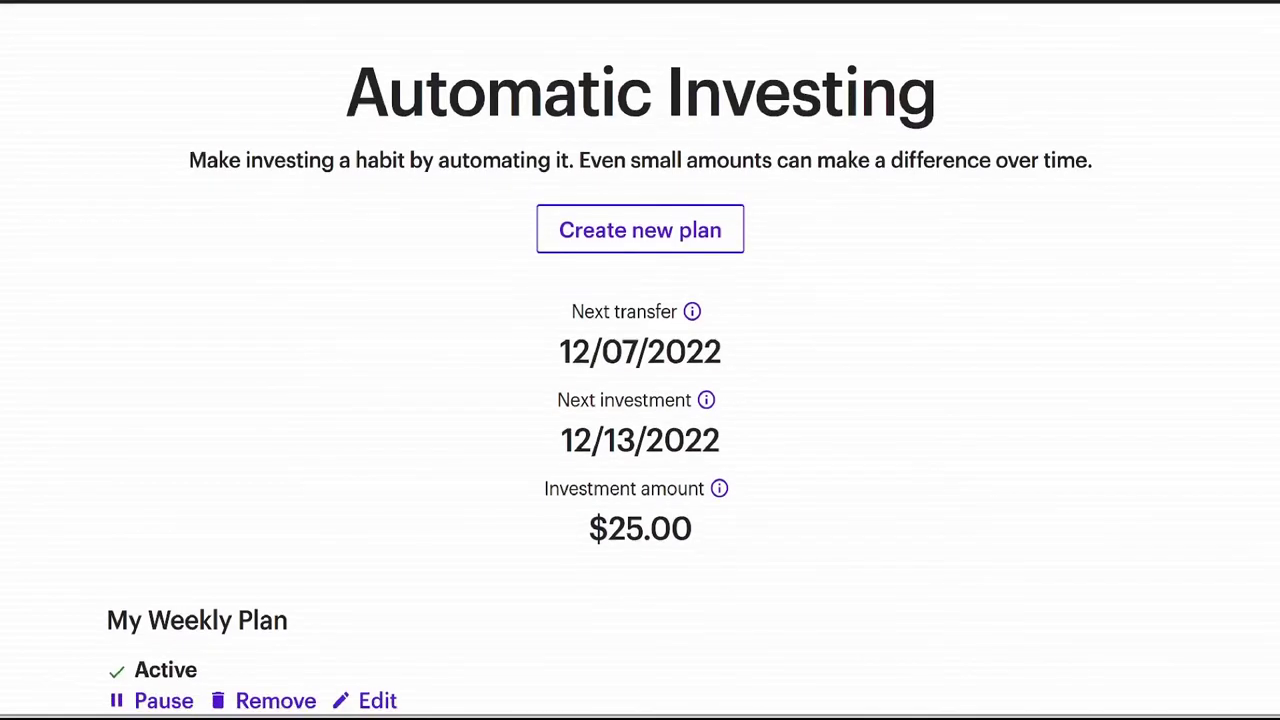
scroll(640, 400, "down", 1)
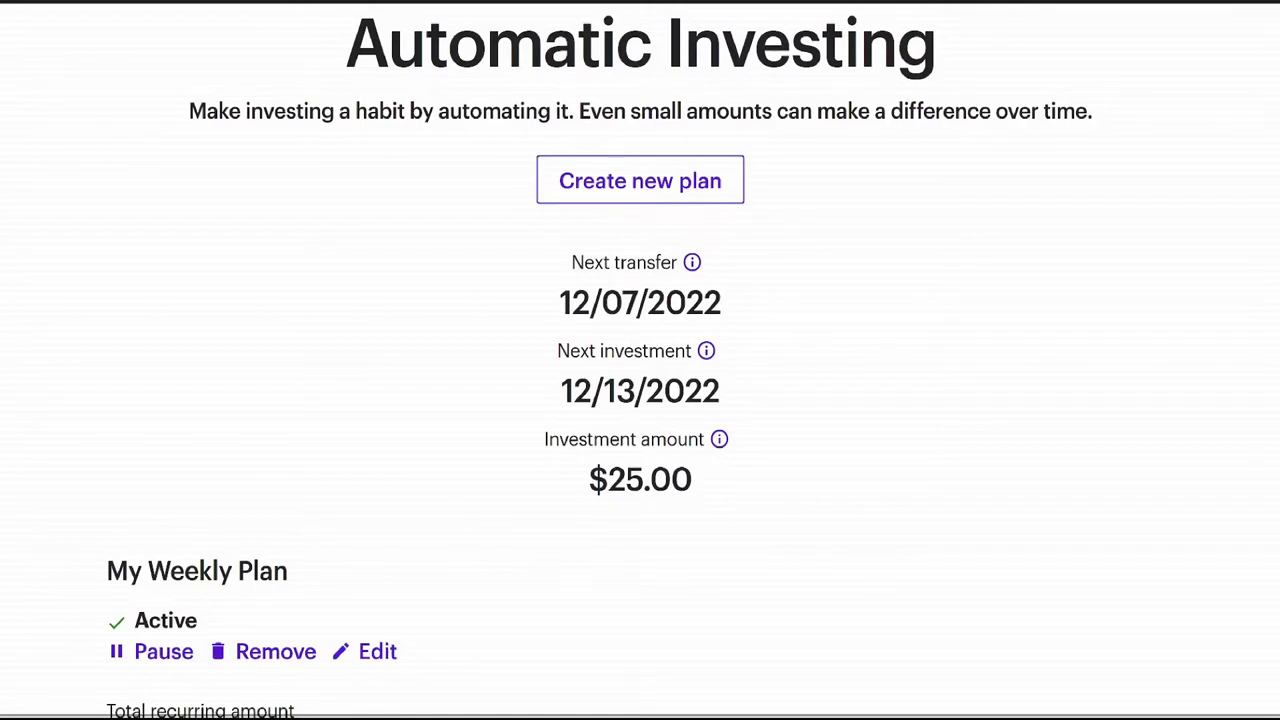
scroll(640, 400, "down", 5)
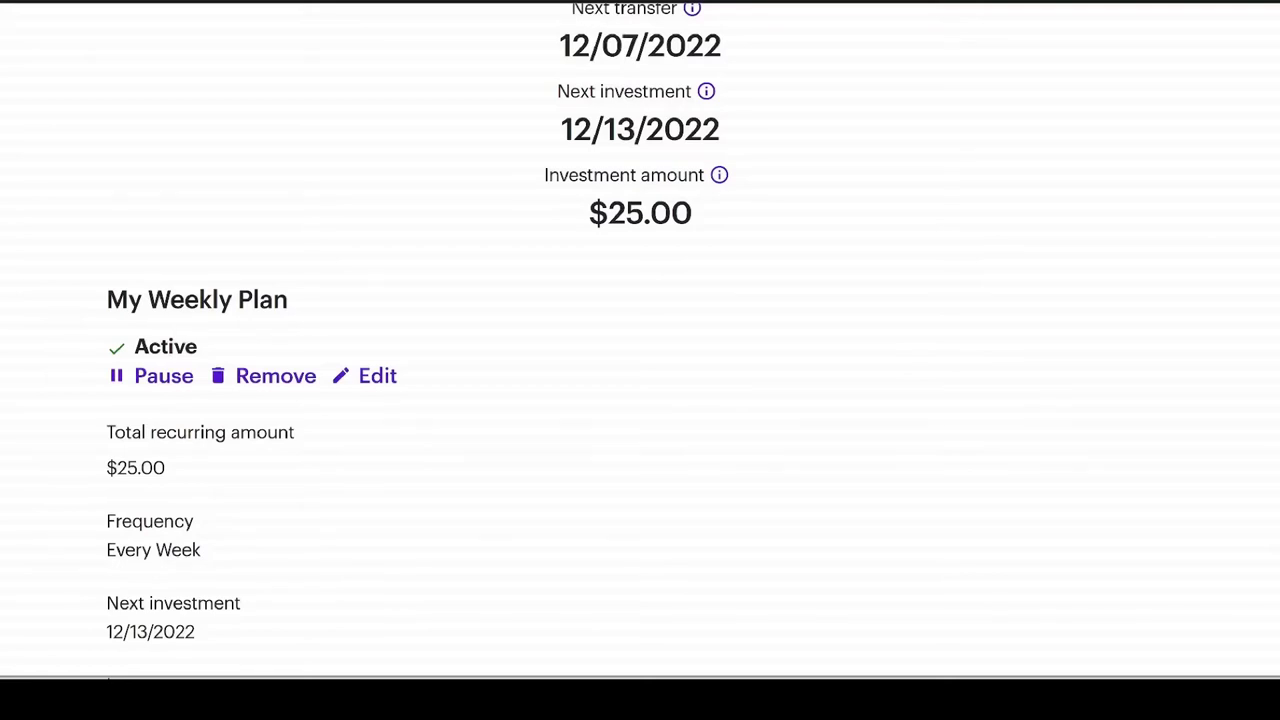
scroll(640, 400, "down", 3)
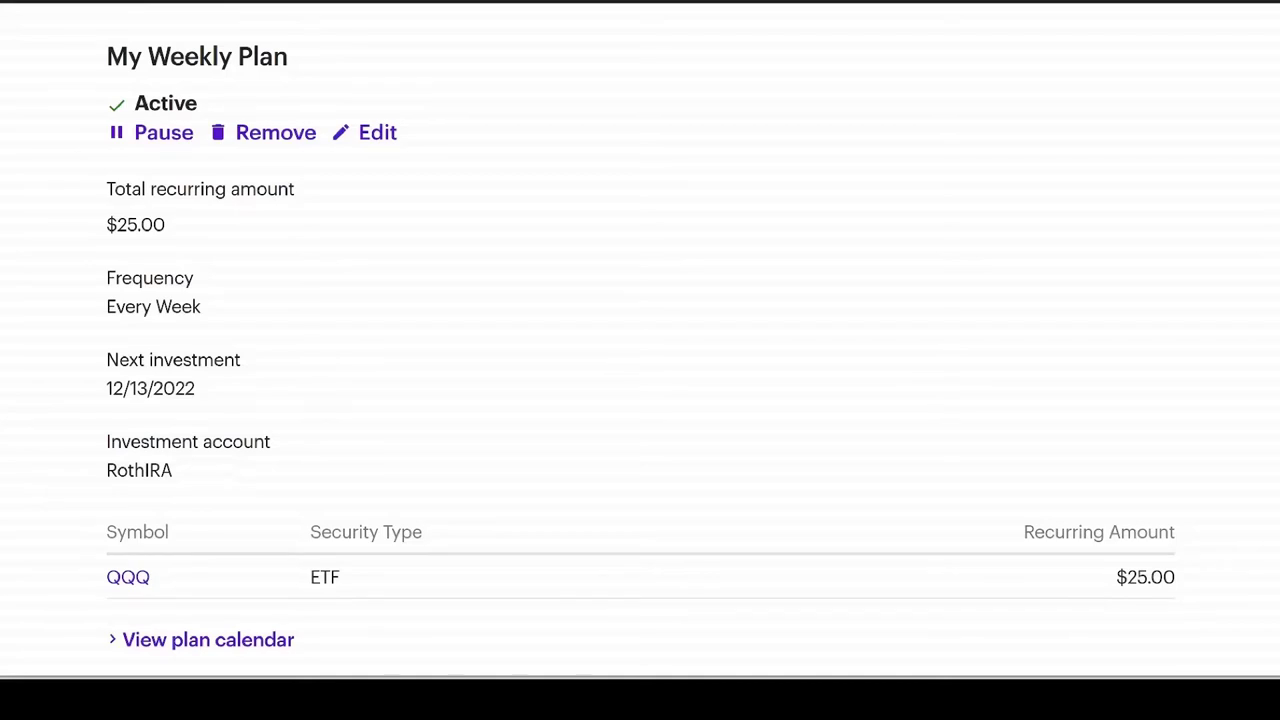
Step: Show the plan calendar and examine the transfer and order submission dates for December 2022
left_click(208, 639)
scroll(640, 400, "down", 5)
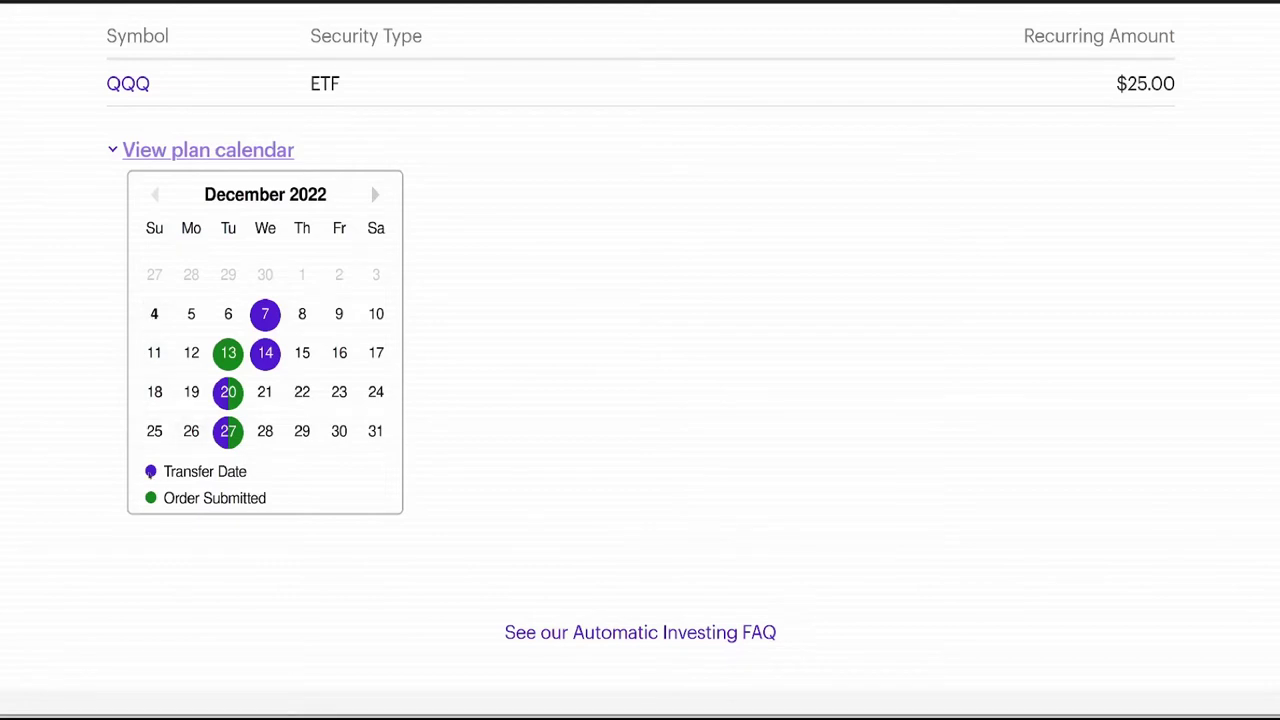
left_click(266, 323)
left_click(228, 356)
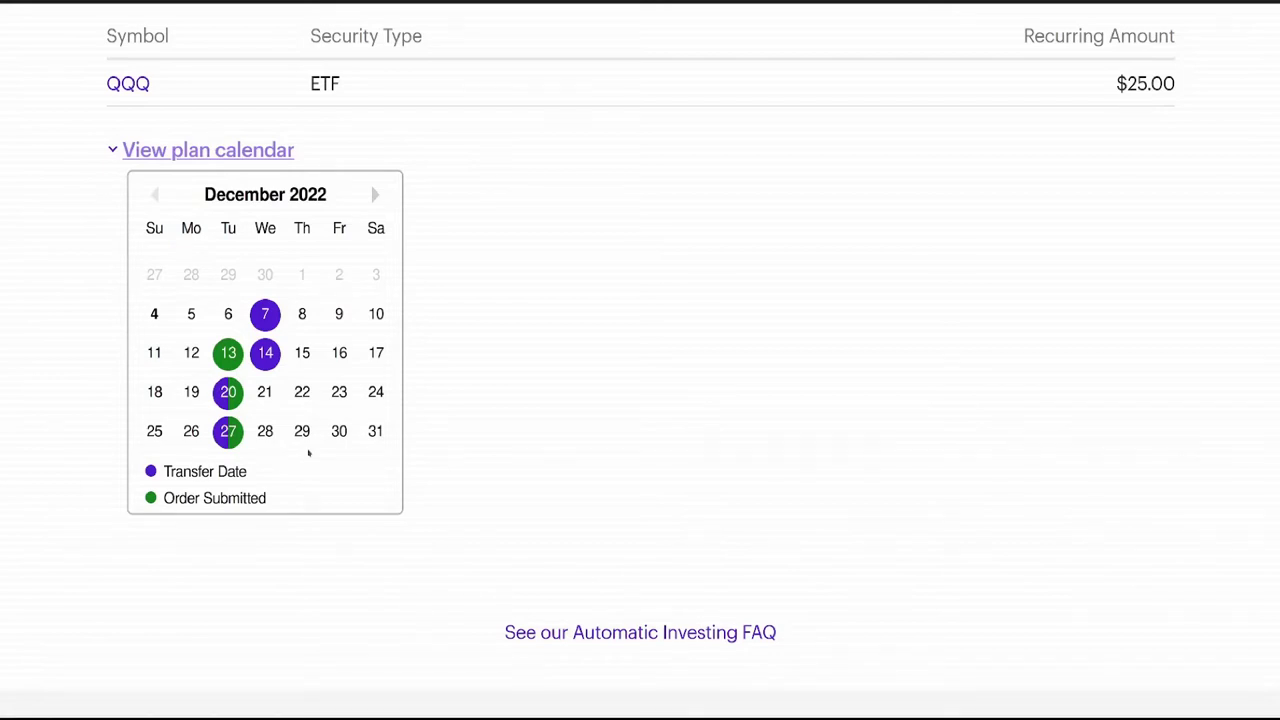
left_click(228, 314)
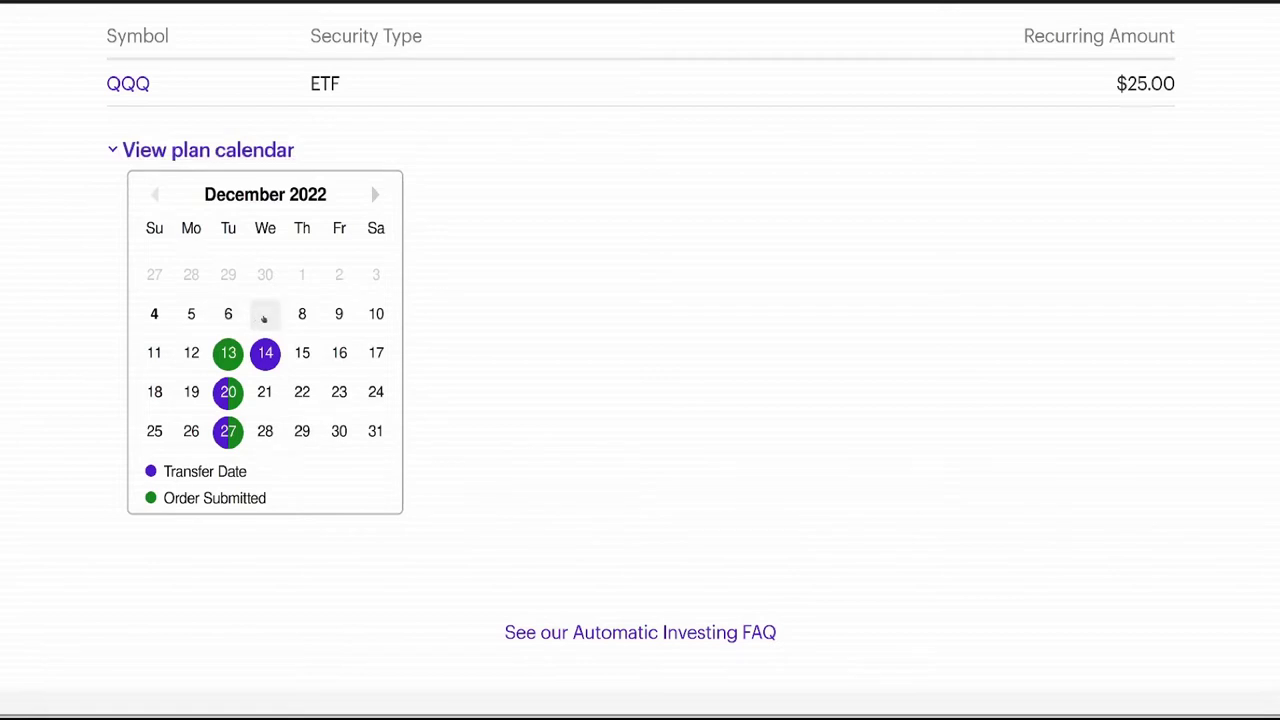
left_click(264, 318)
left_click_drag(265, 321, 316, 318)
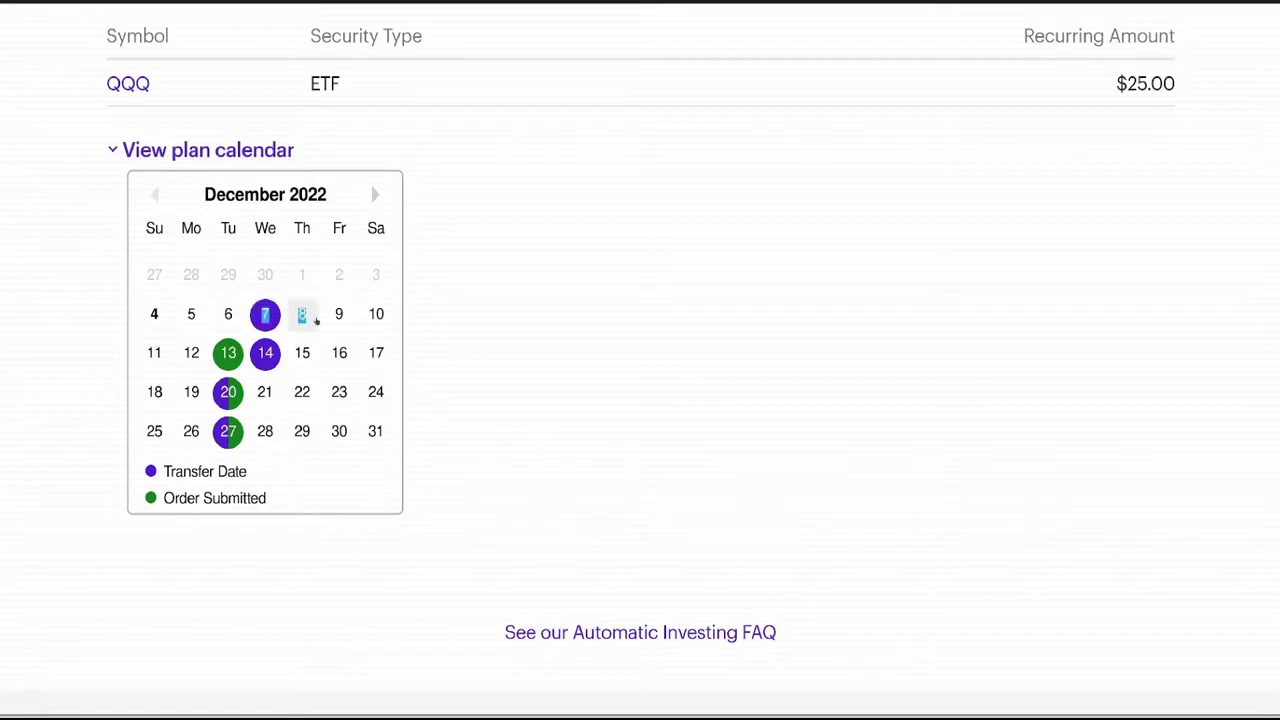
left_click(263, 318)
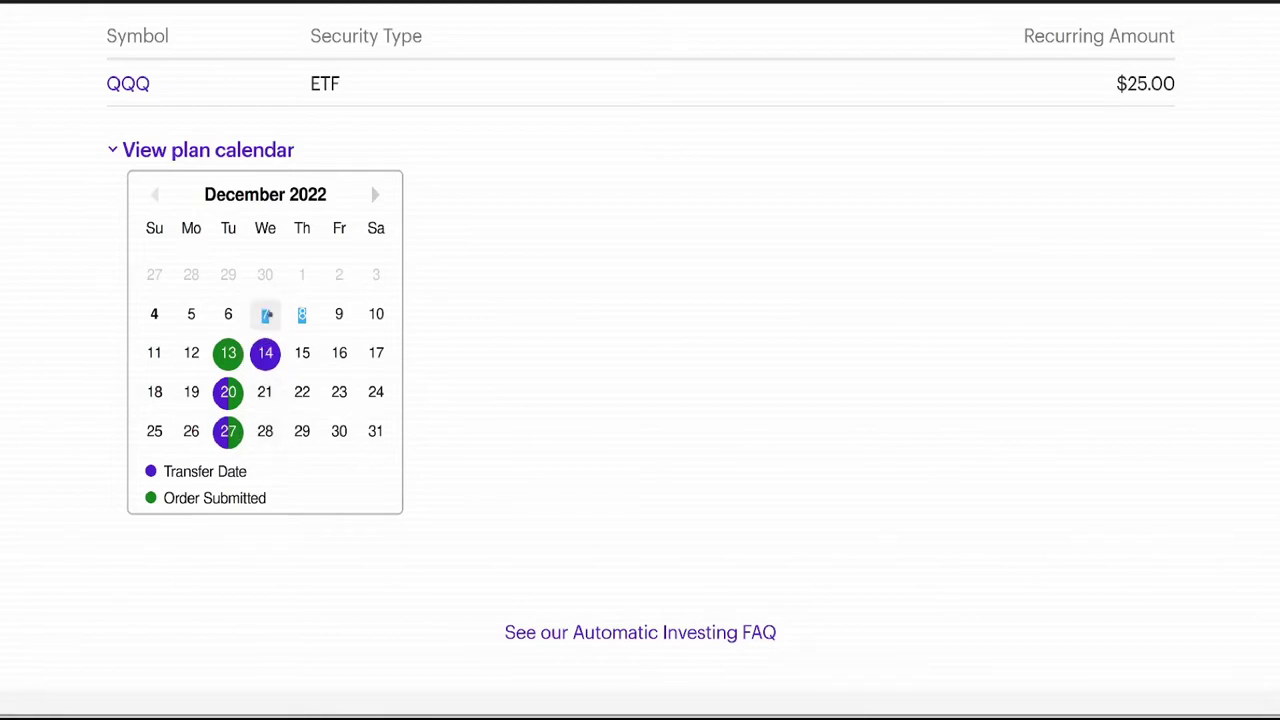
left_click(117, 153)
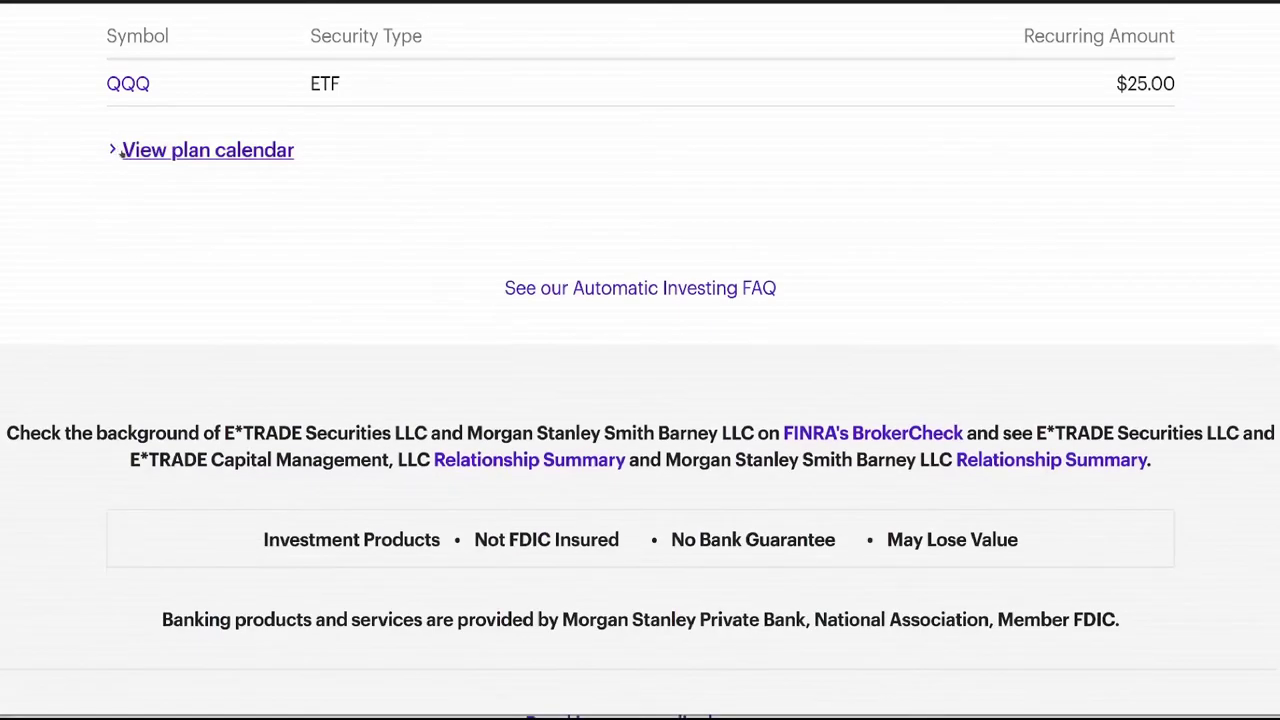
left_click(117, 152)
Step: Open the Automatic Investing FAQ and read what a recurring order is and how to set up Automatic Investing
left_click(637, 634)
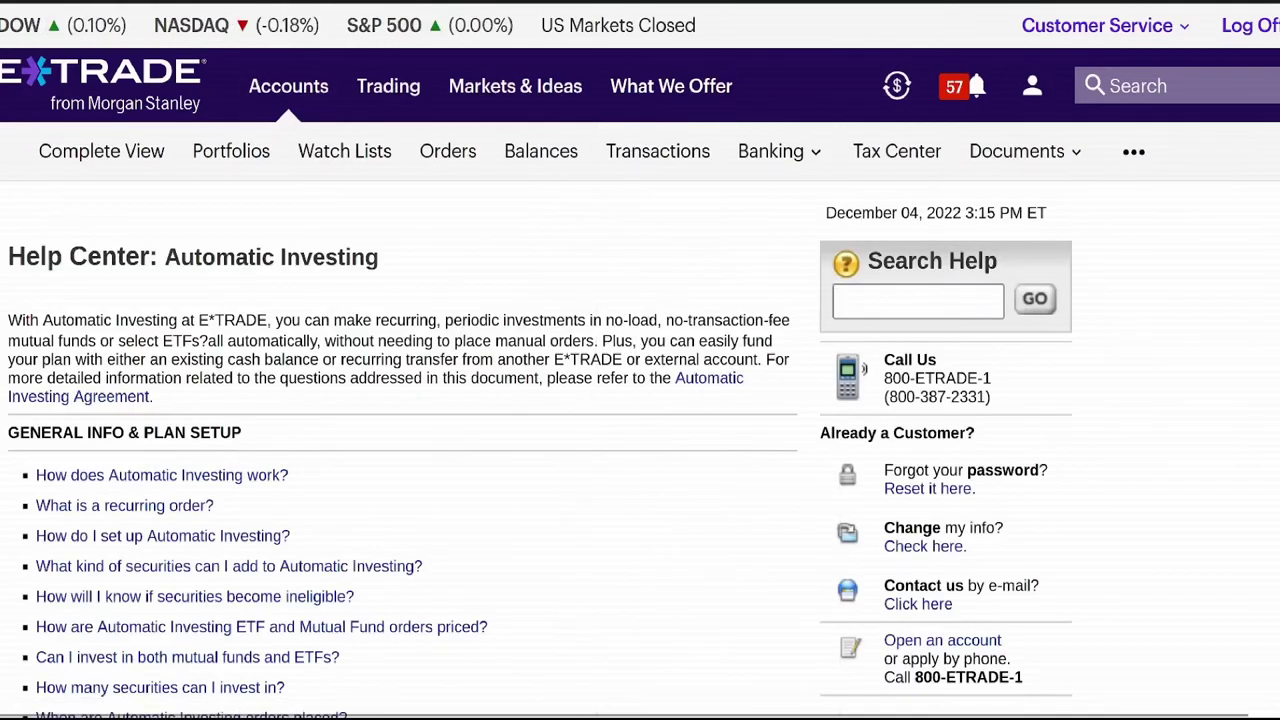
scroll(186, 12, "down", 5)
left_click(186, 12)
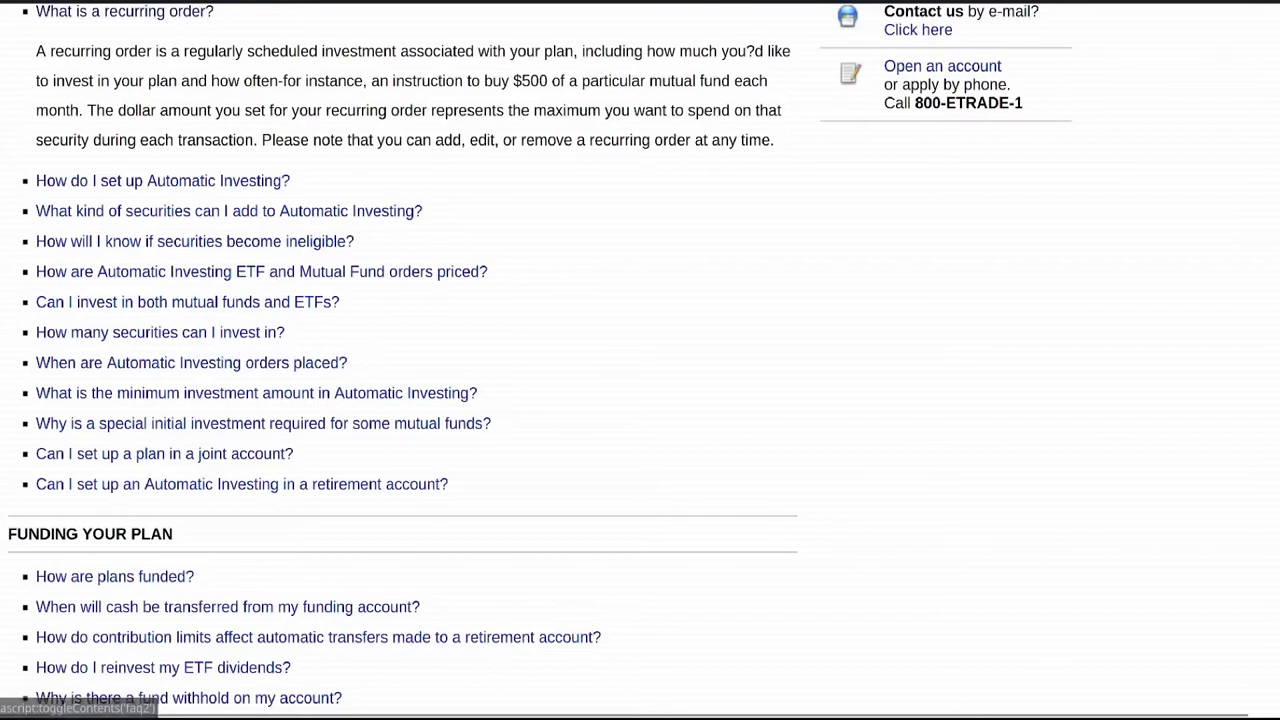
left_click(215, 182)
scroll(215, 182, "down", 3)
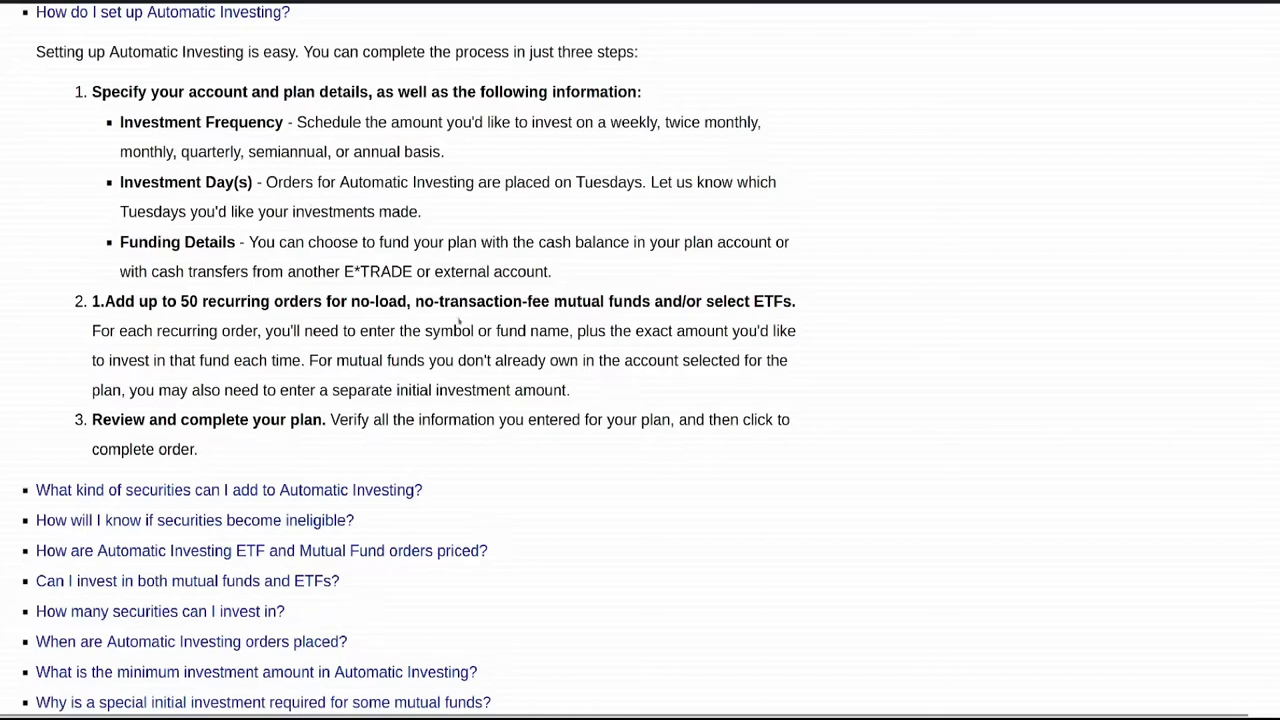
scroll(459, 322, "down", 2)
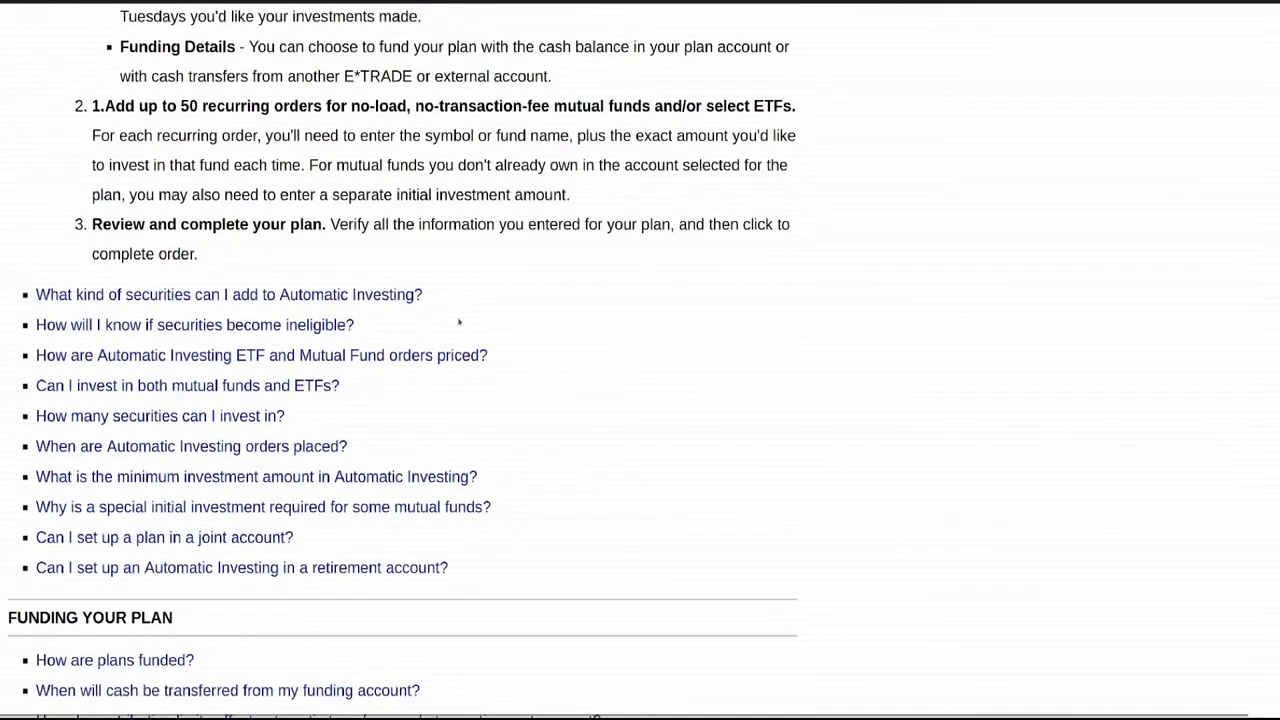
Step: Read the FAQ answers on which securities can be added and how to know if securities become ineligible
left_click(400, 297)
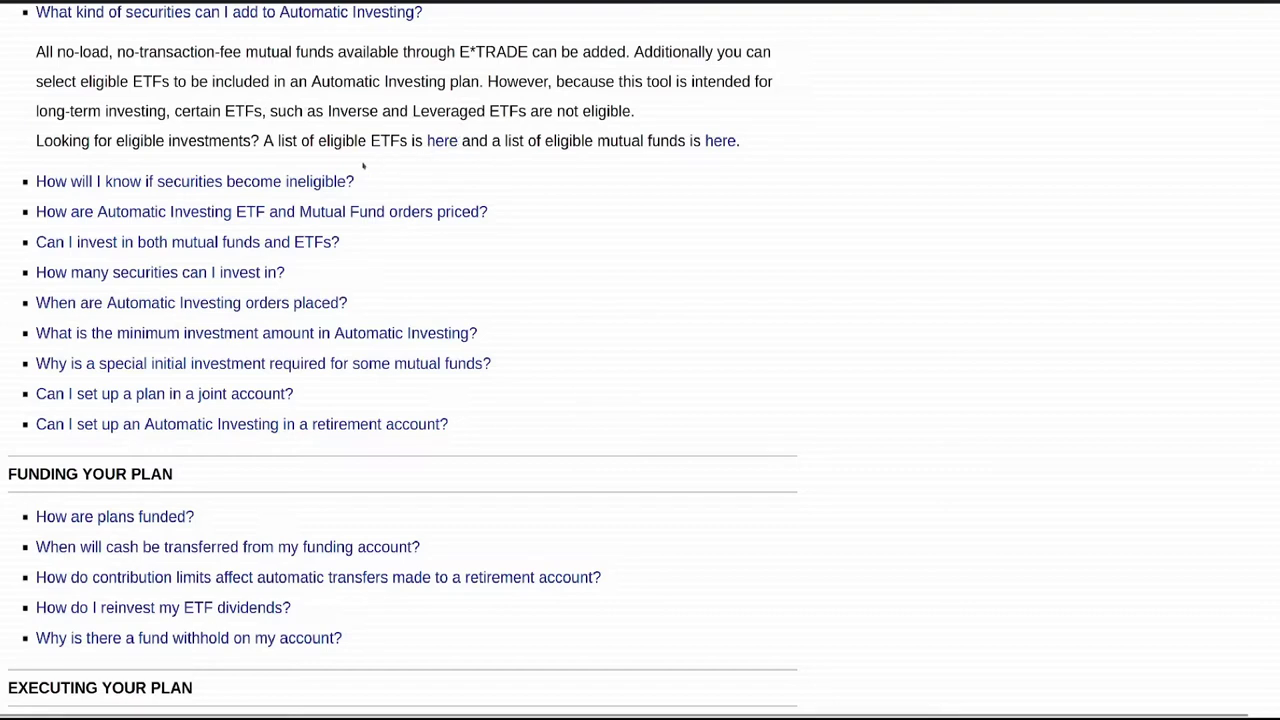
left_click(231, 185)
scroll(228, 180, "down", 1)
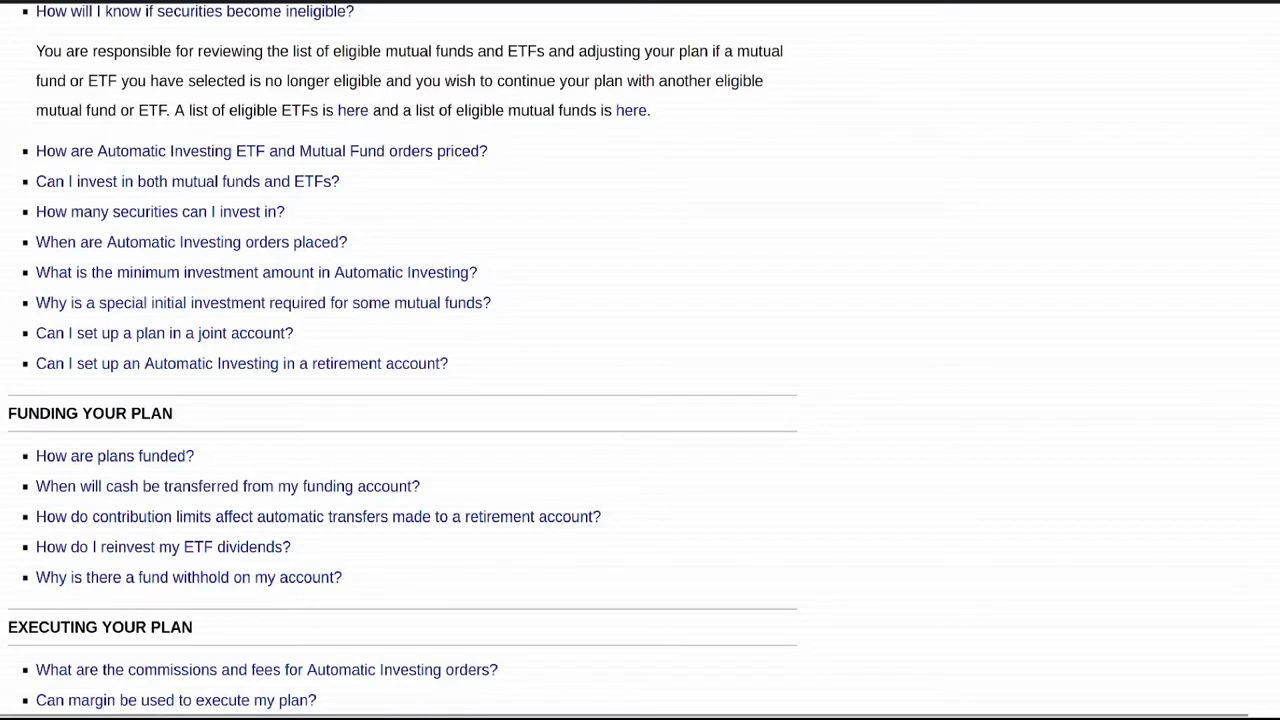
Step: Open the list of ETFs eligible for recurring investment and look through its first three pages
left_click(354, 112)
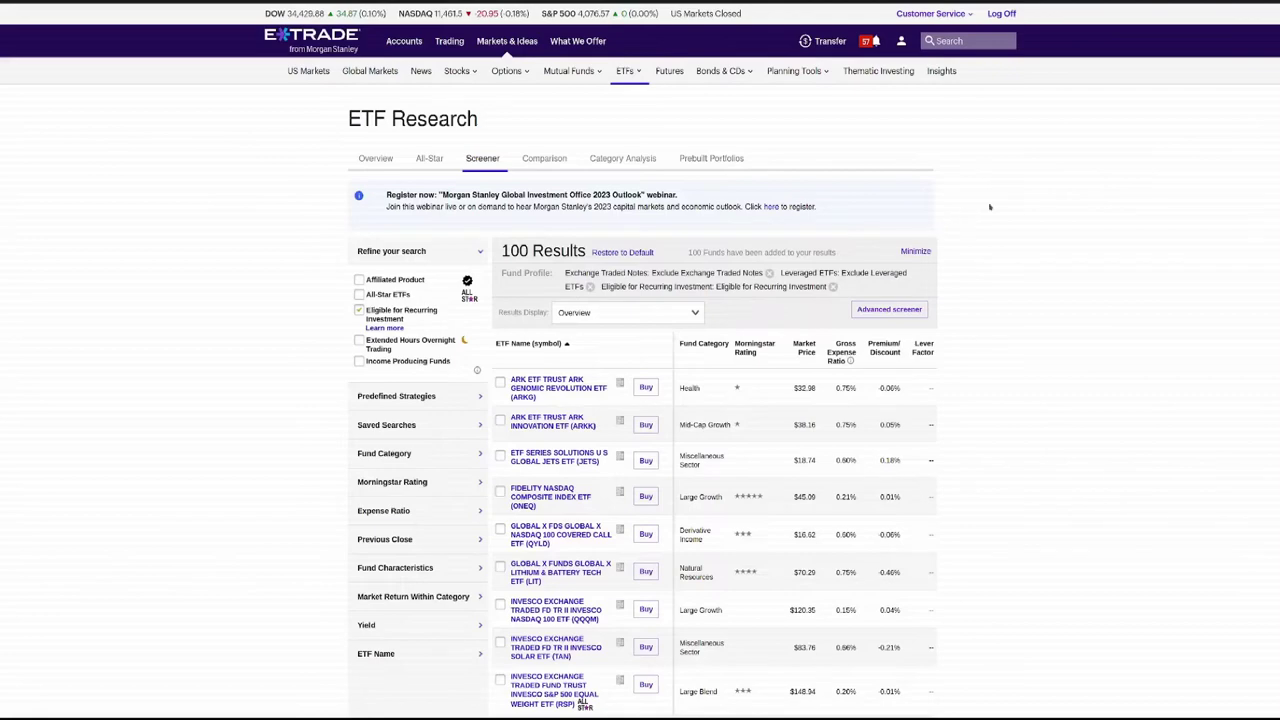
scroll(640, 400, "down", 3)
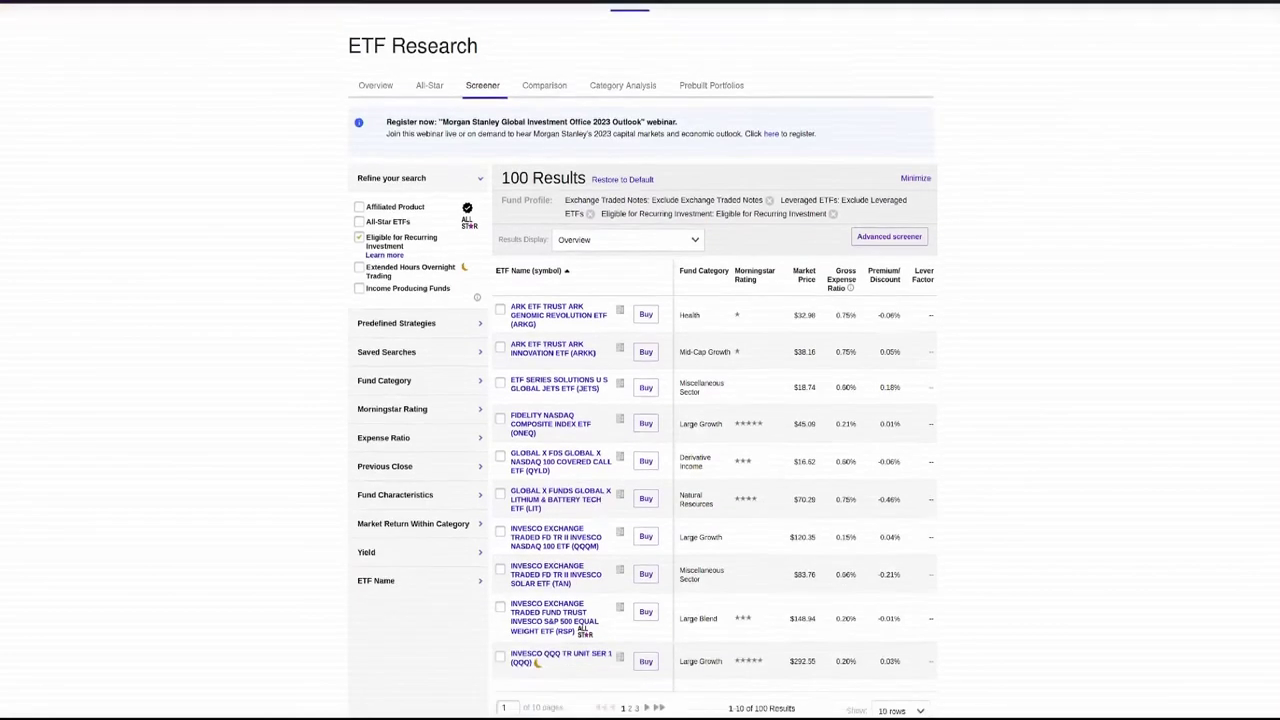
scroll(640, 360, "down", 1)
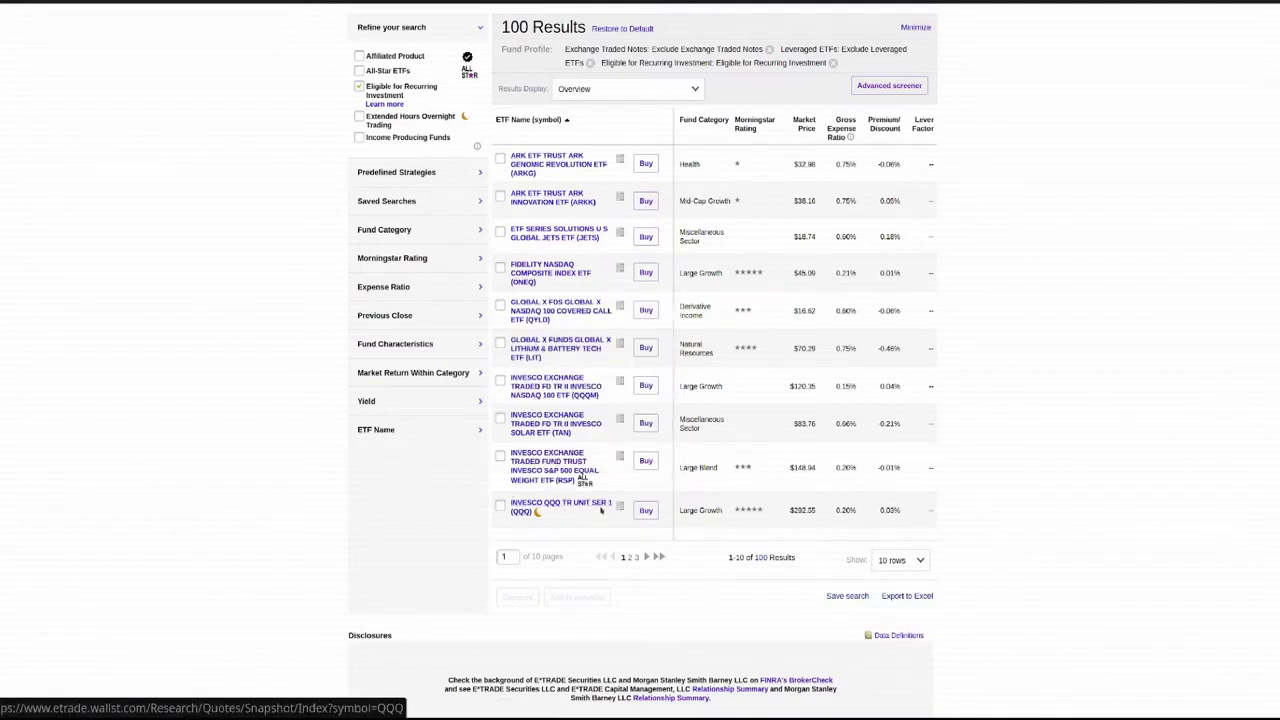
left_click(629, 557)
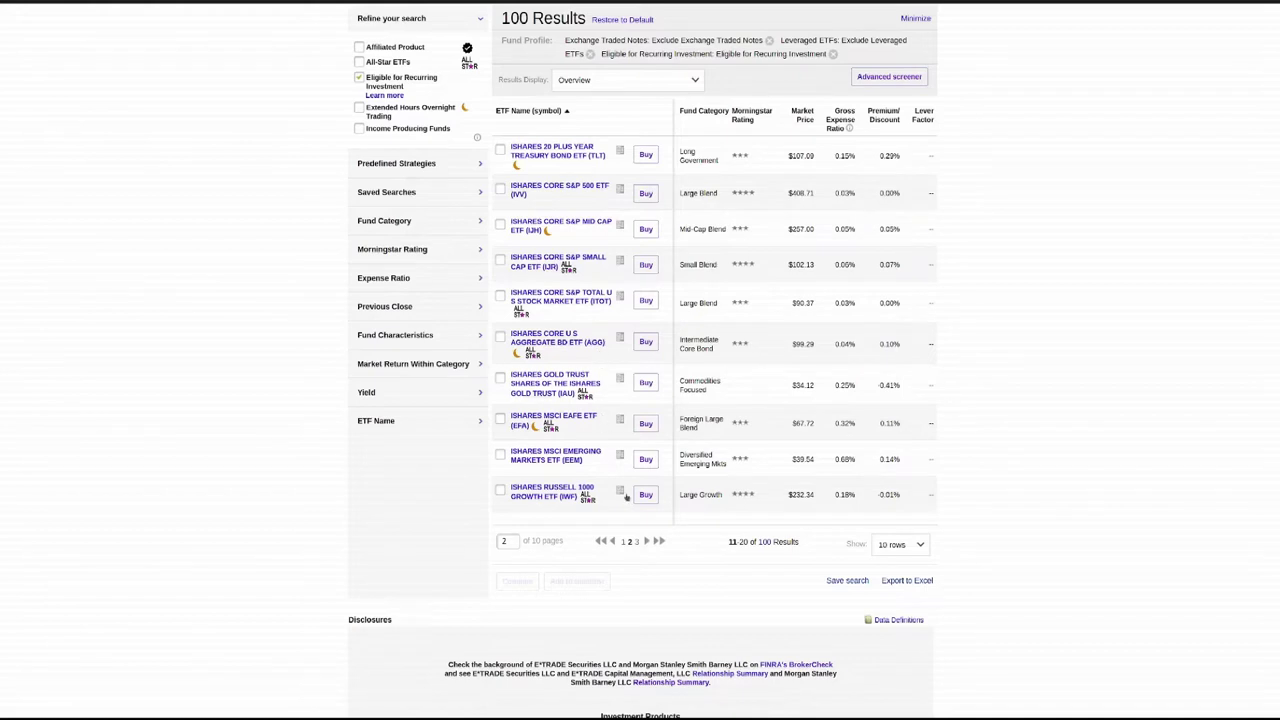
left_click(637, 541)
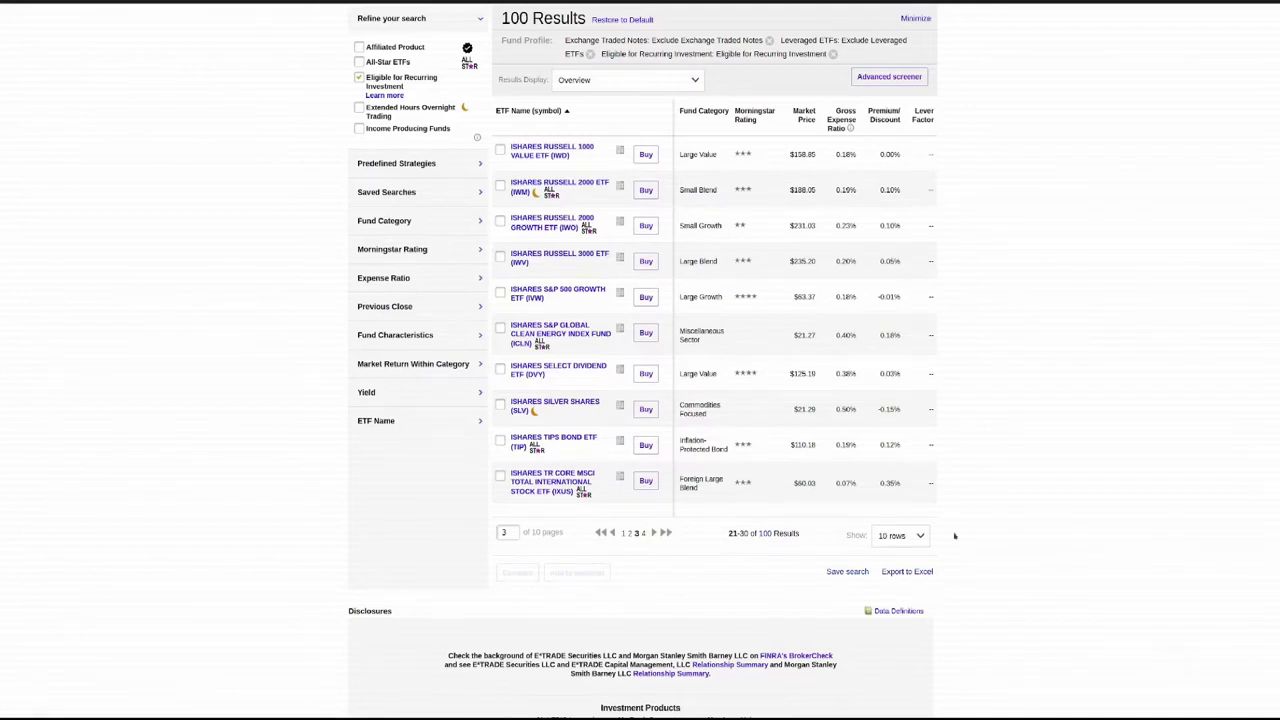
Step: Display 200 rows per page and browse the eligible ETFs down to the Vanguard funds
left_click(920, 537)
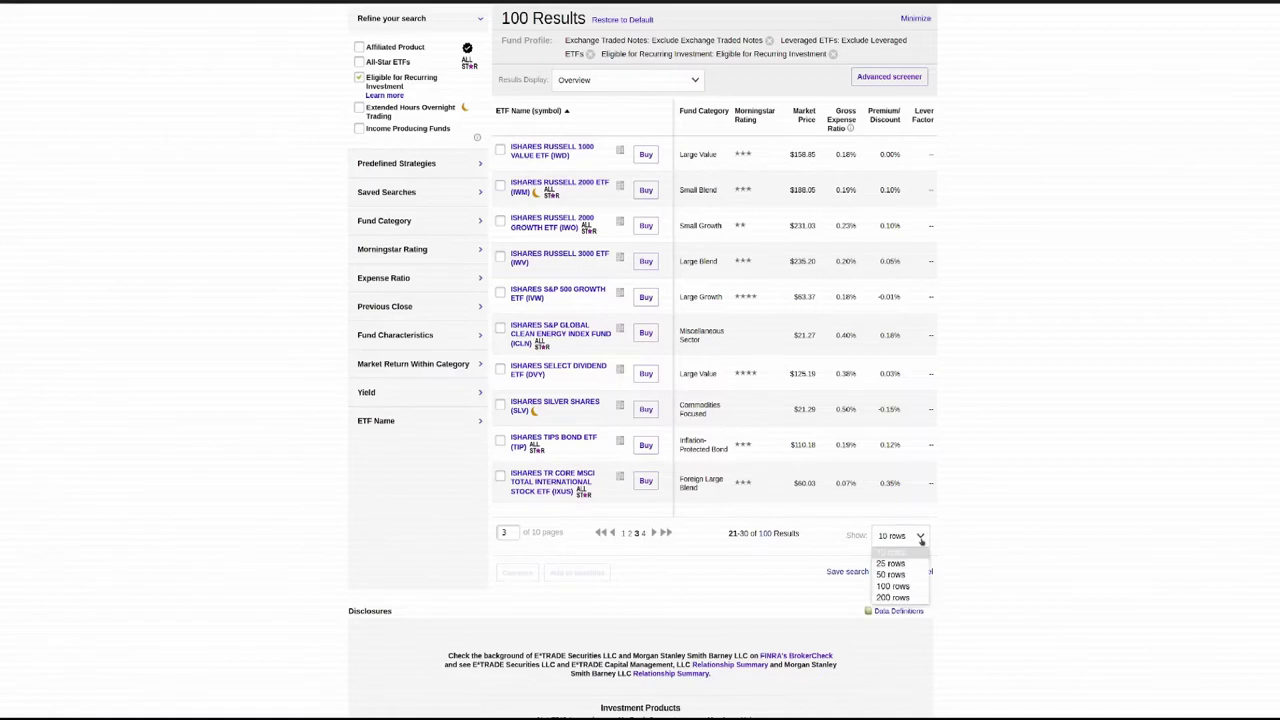
left_click(892, 597)
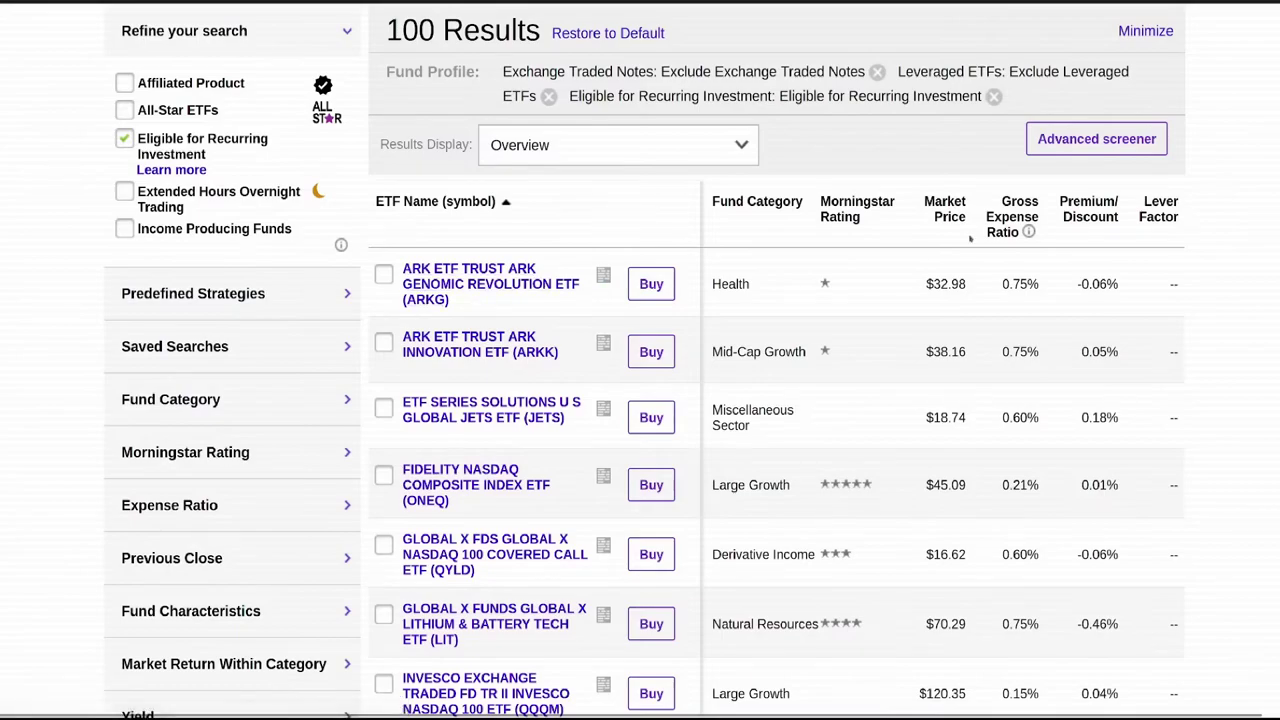
scroll(640, 400, "down", 10)
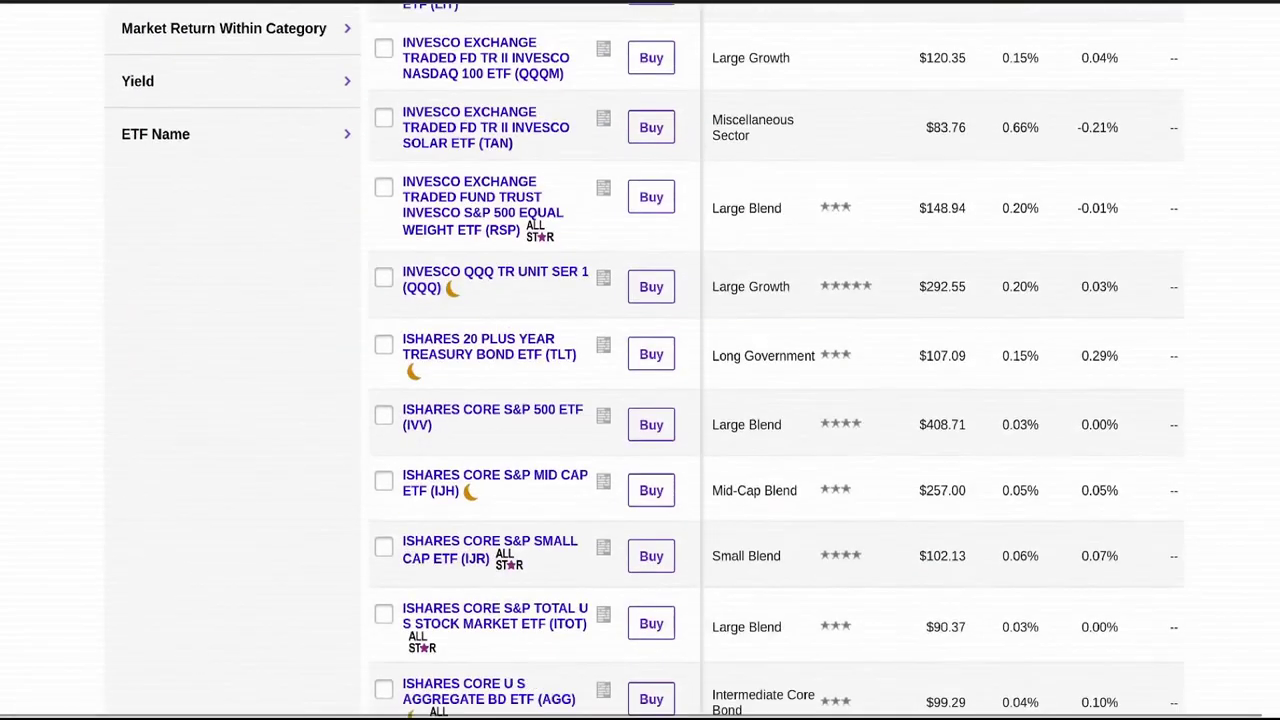
scroll(640, 400, "down", 12)
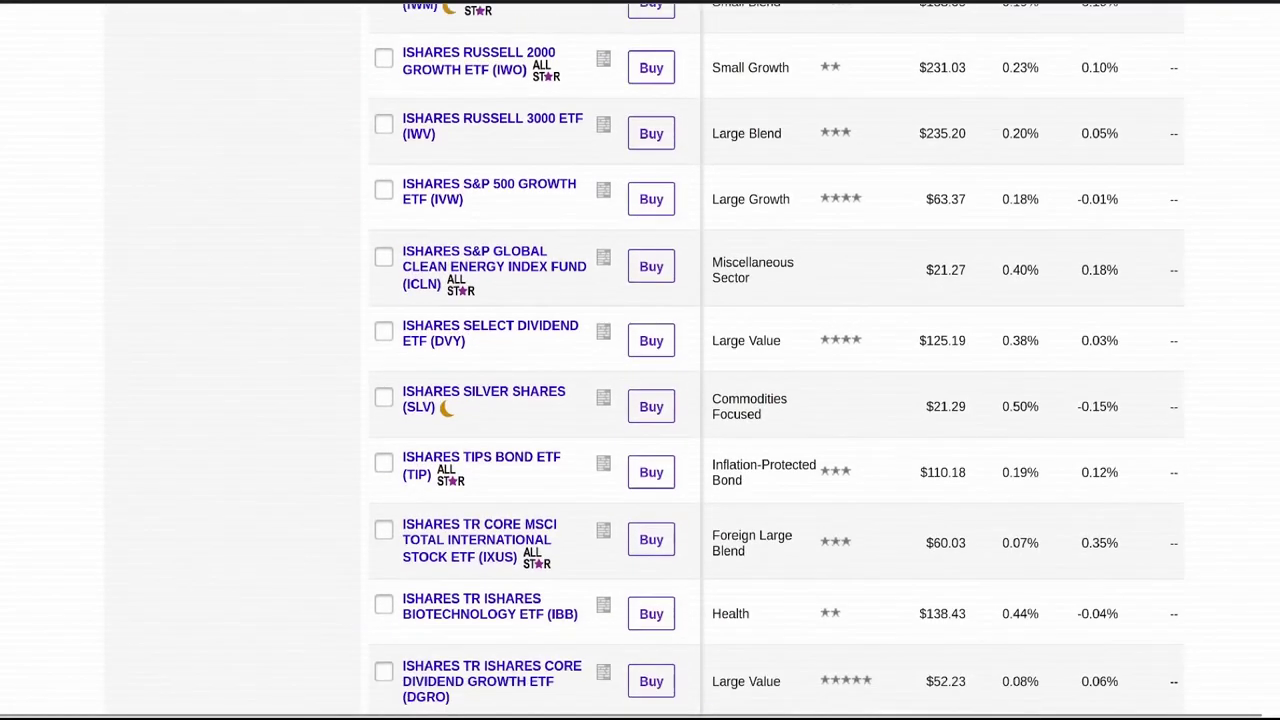
scroll(640, 400, "down", 6)
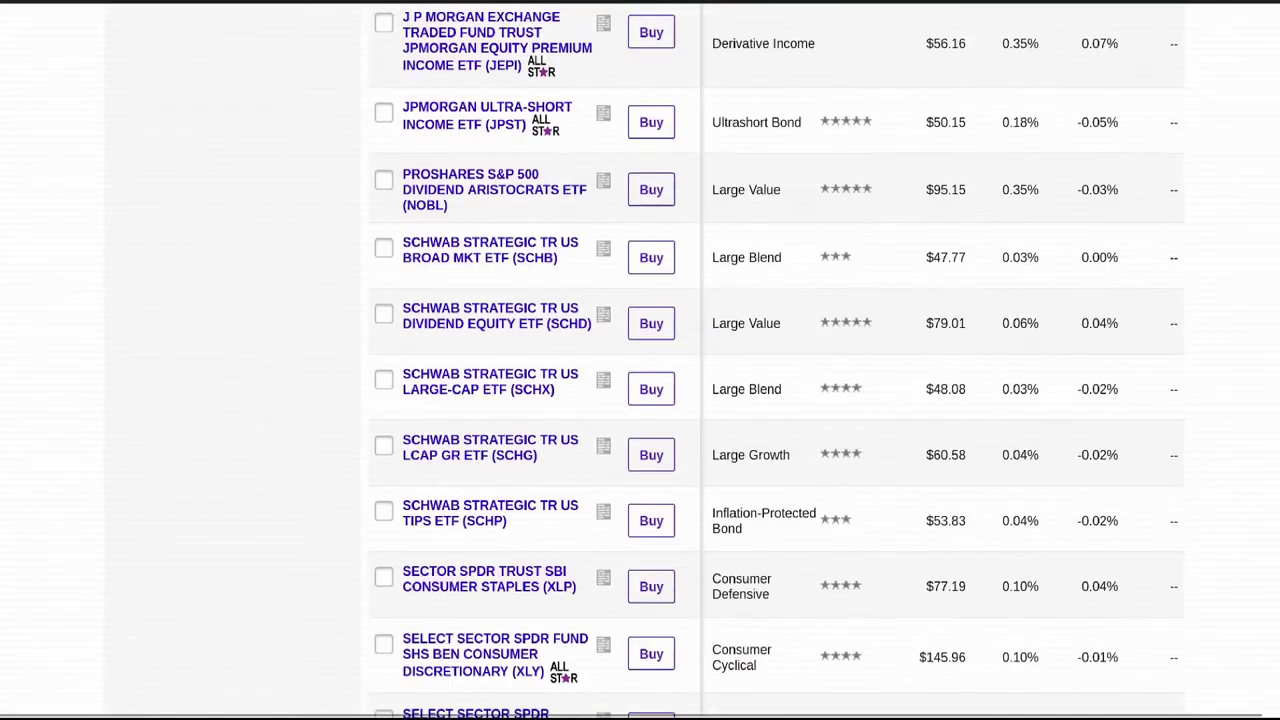
scroll(640, 400, "down", 1)
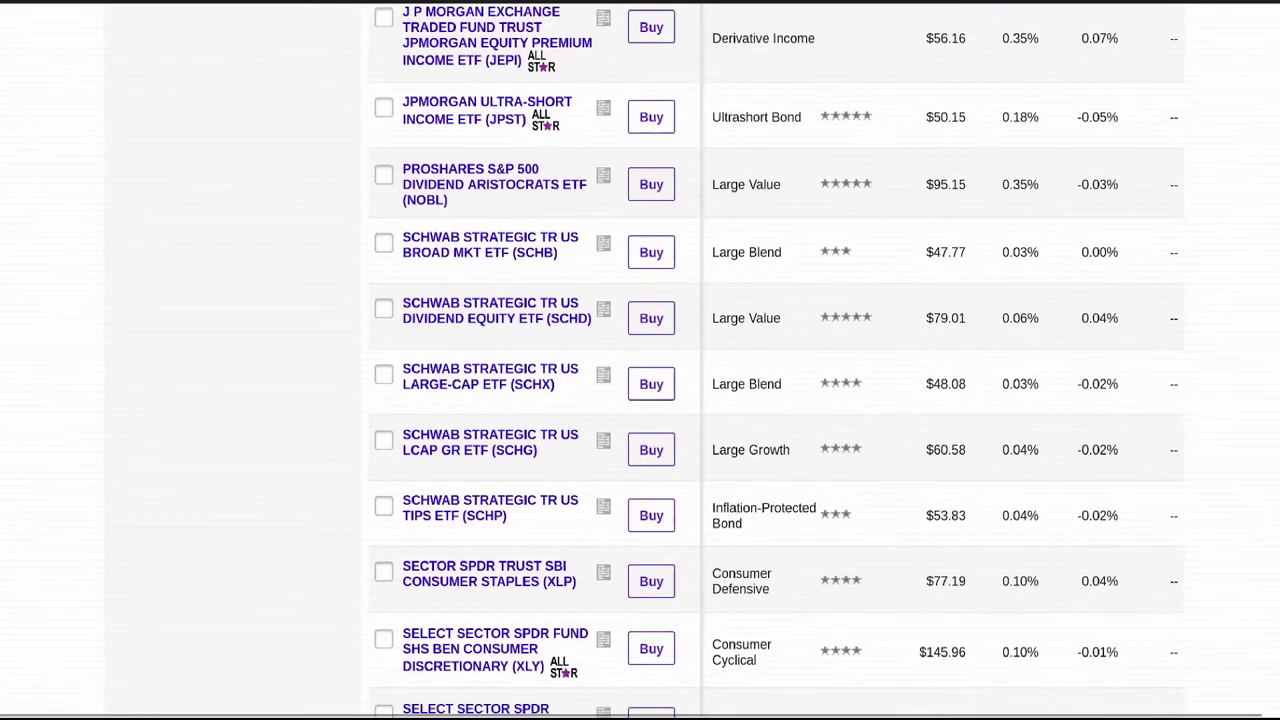
scroll(776, 360, "down", 8)
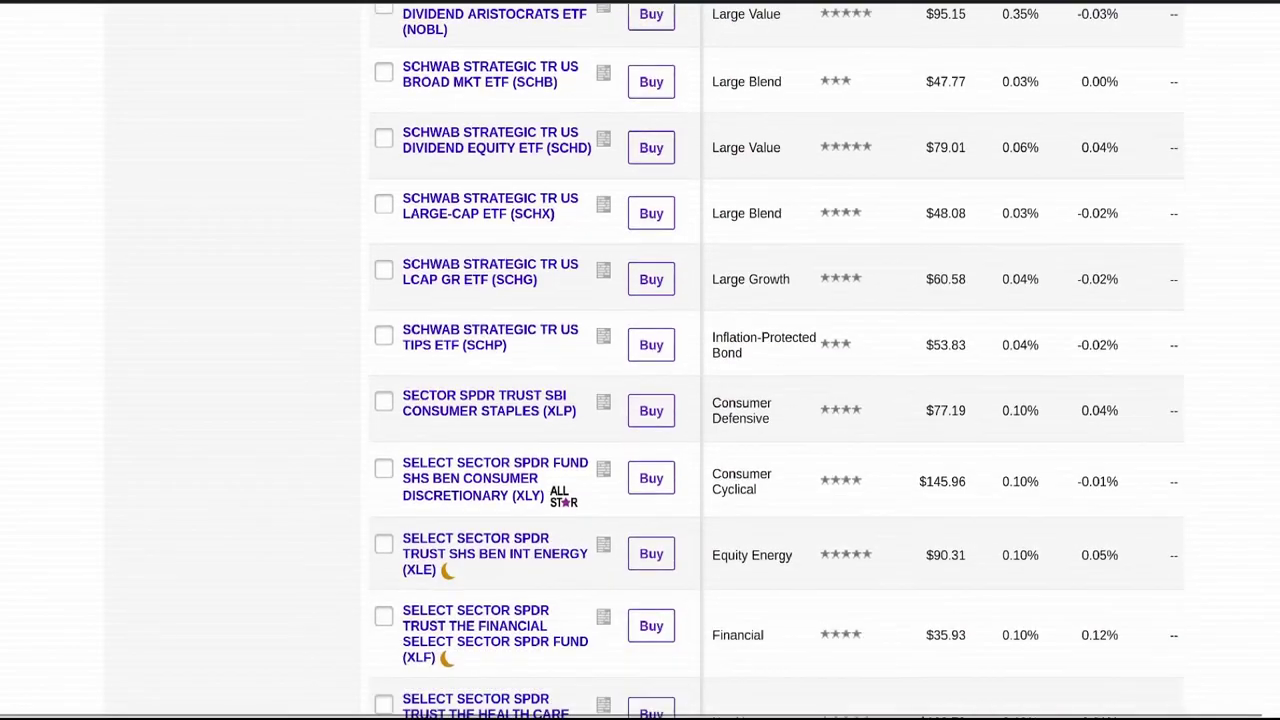
scroll(776, 360, "down", 9)
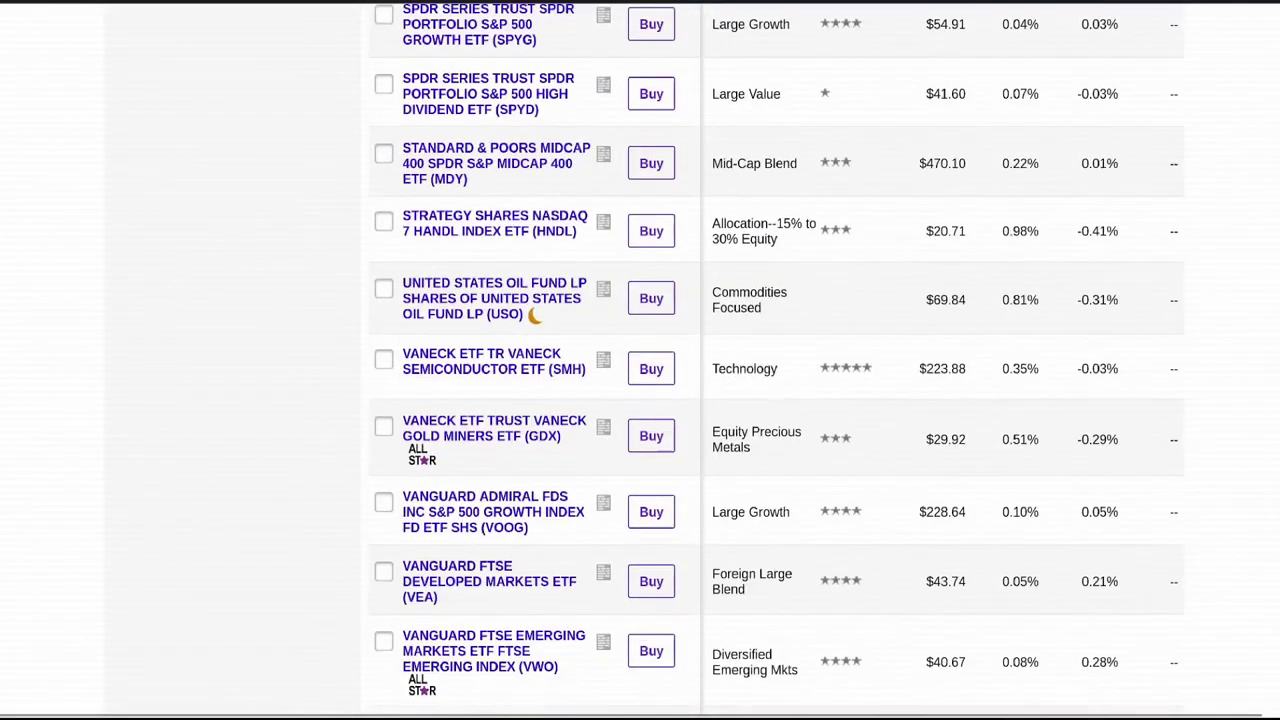
scroll(776, 360, "up", 1)
scroll(776, 360, "up", 3)
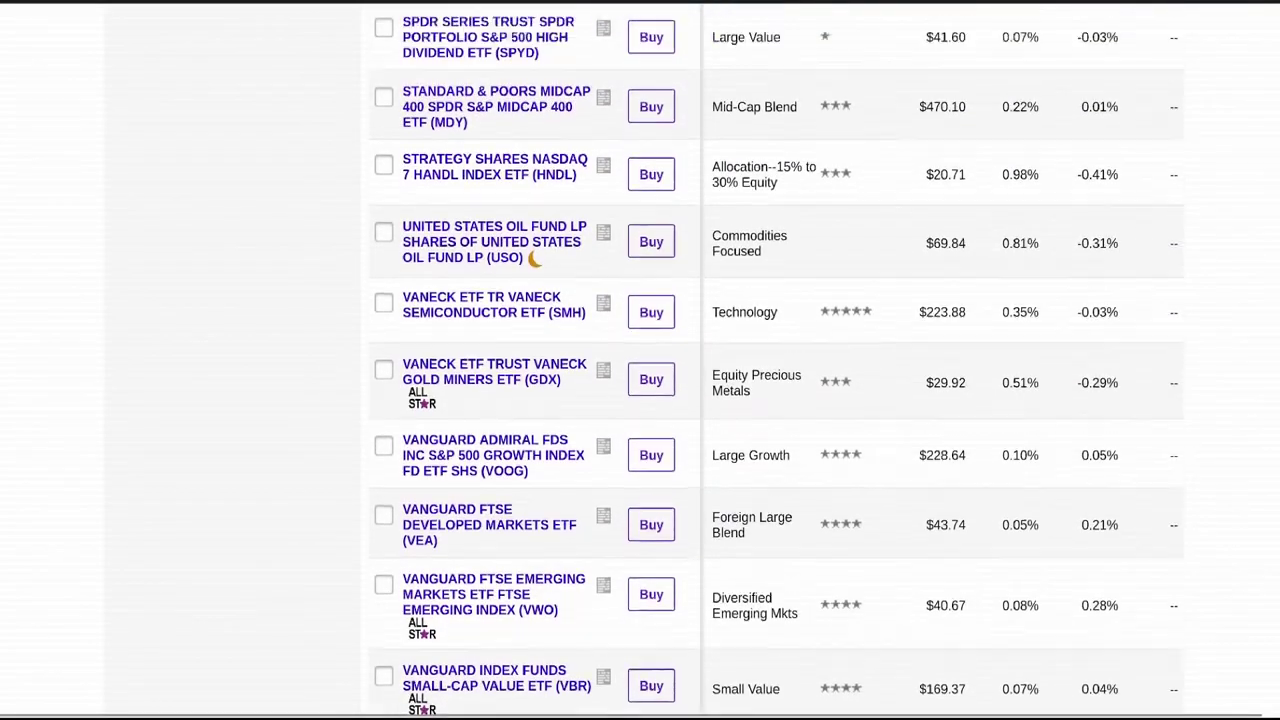
scroll(776, 360, "down", 3)
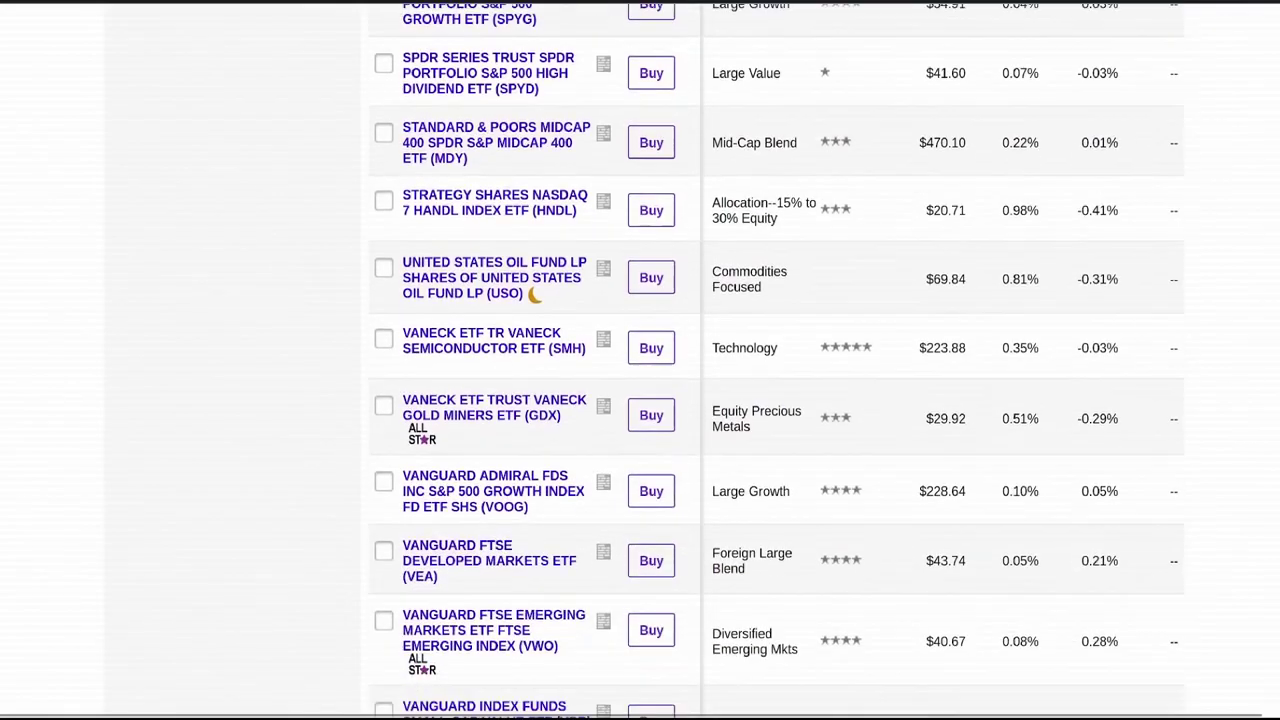
scroll(776, 360, "up", 3)
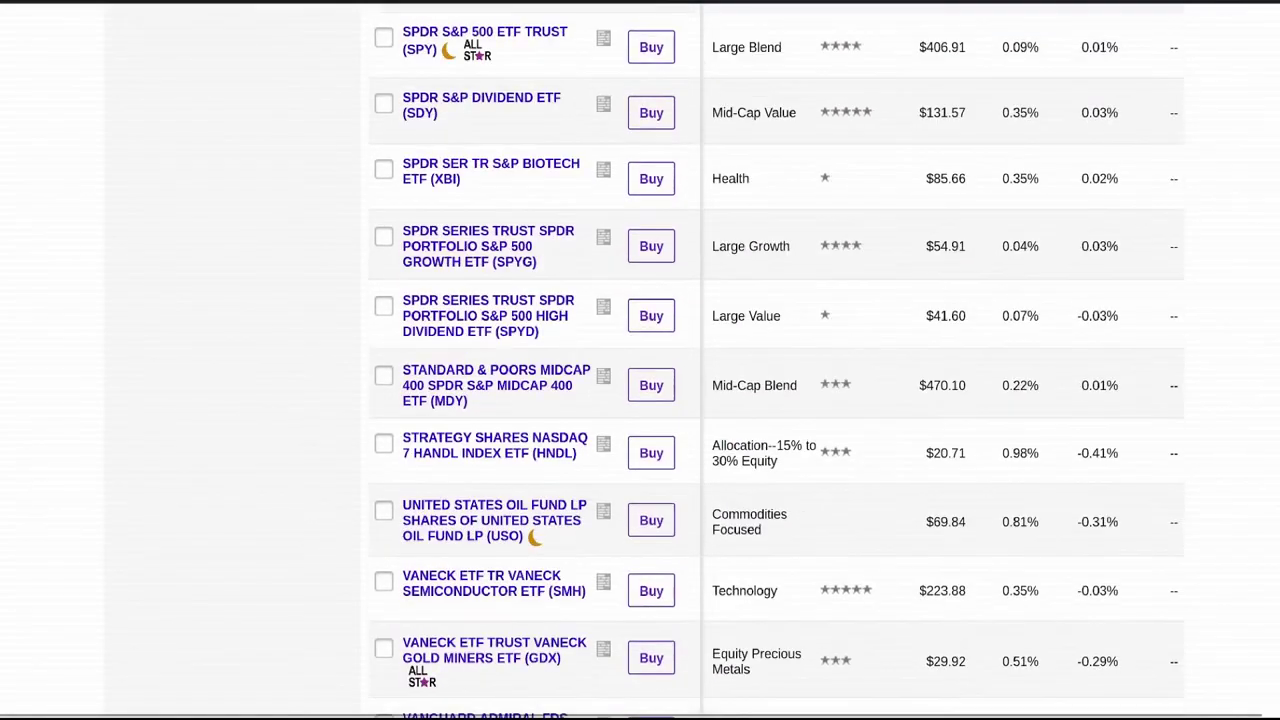
scroll(776, 360, "down", 3)
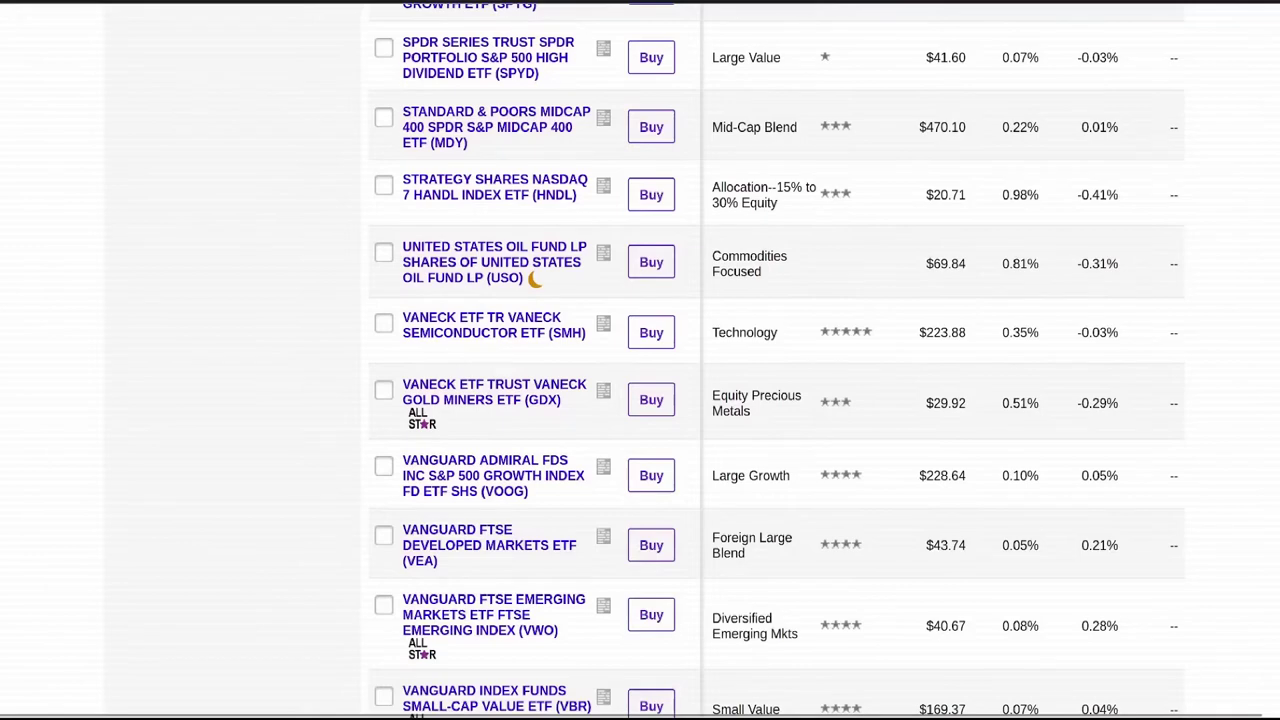
scroll(776, 360, "down", 1)
scroll(1063, 376, "down", 1)
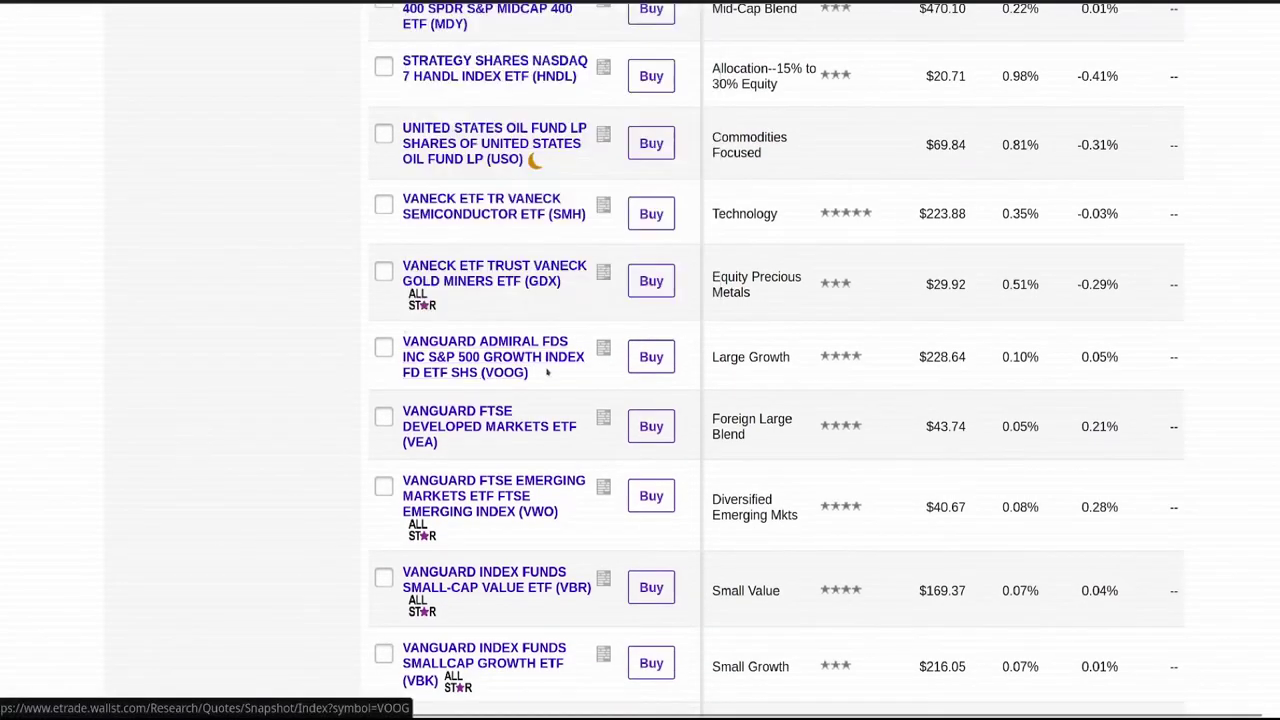
mouse_move(518, 362)
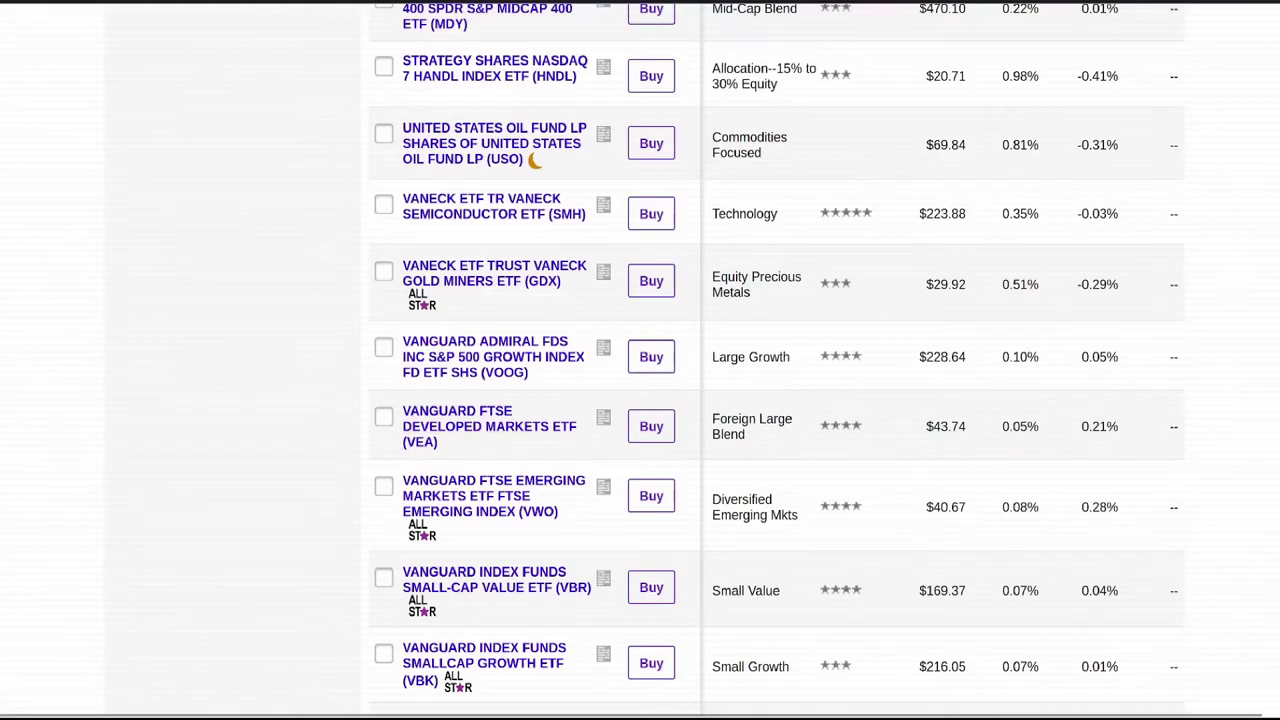
Step: Browse the eligible Vanguard ETFs down to the end of the recurring-investment list
scroll(776, 360, "down", 1)
scroll(776, 360, "down", 1)
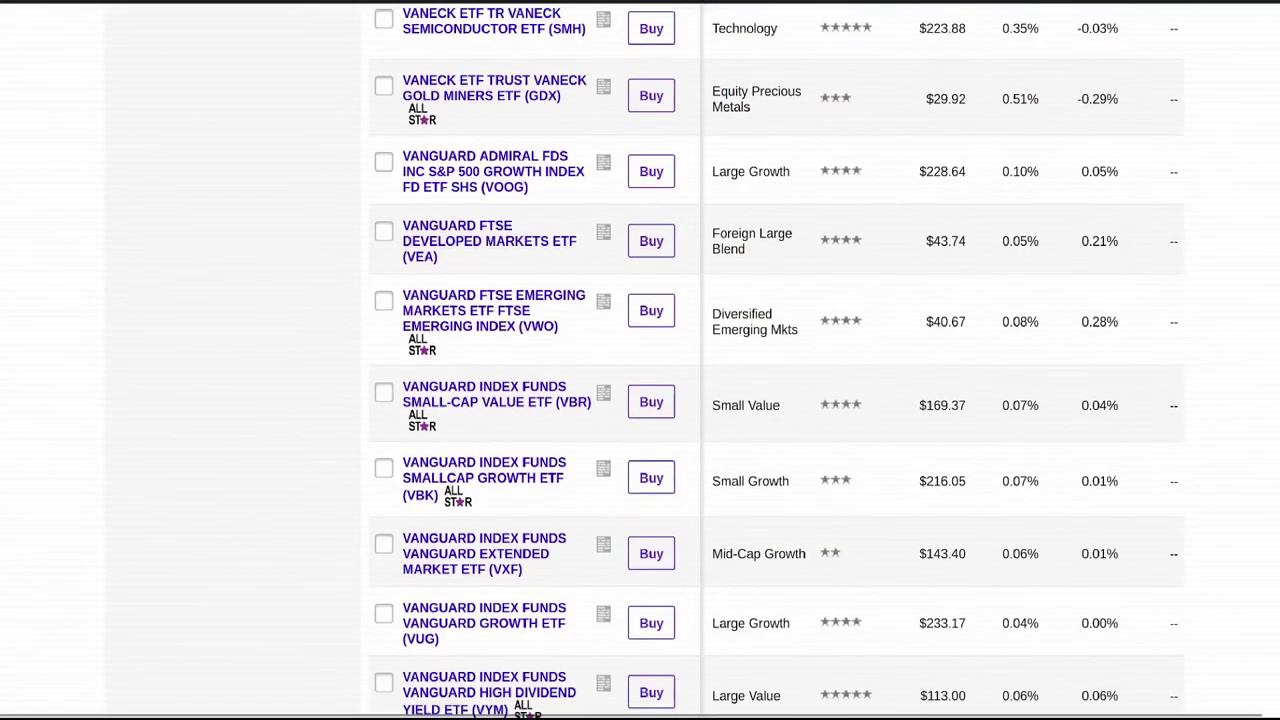
scroll(776, 360, "down", 2)
scroll(776, 360, "down", 3)
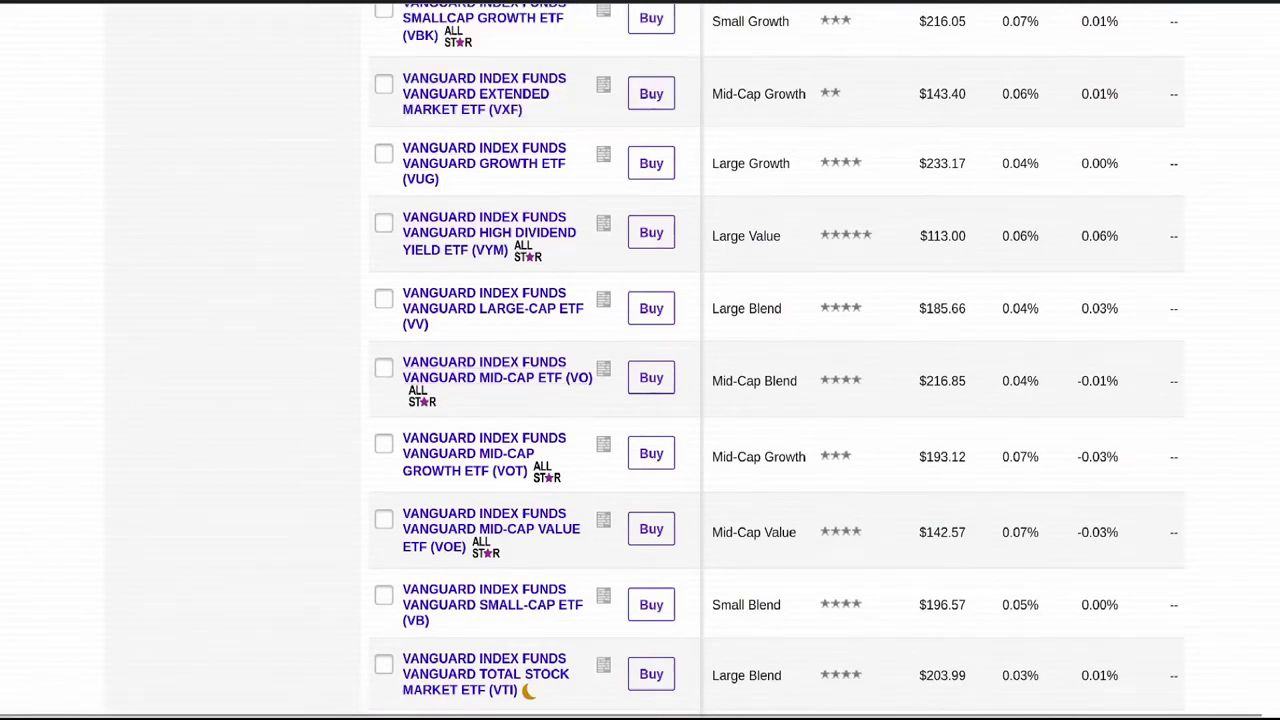
scroll(776, 360, "down", 3)
scroll(776, 360, "down", 3)
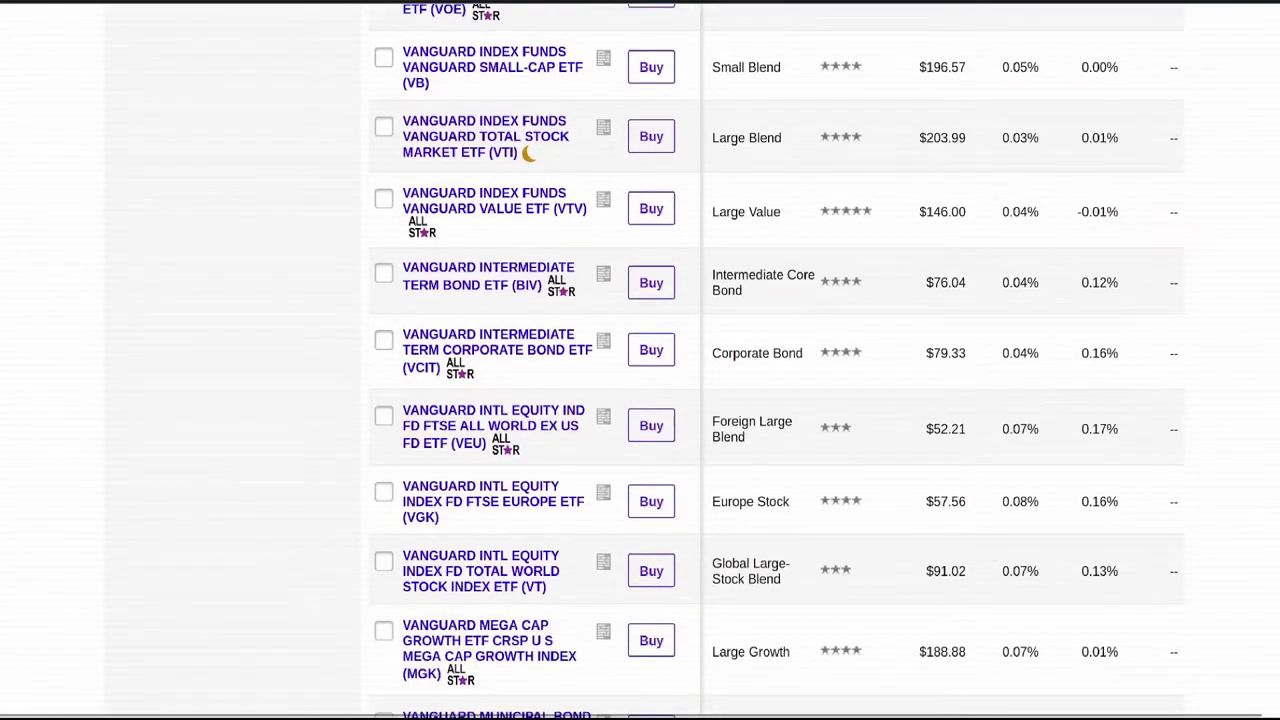
scroll(776, 360, "down", 5)
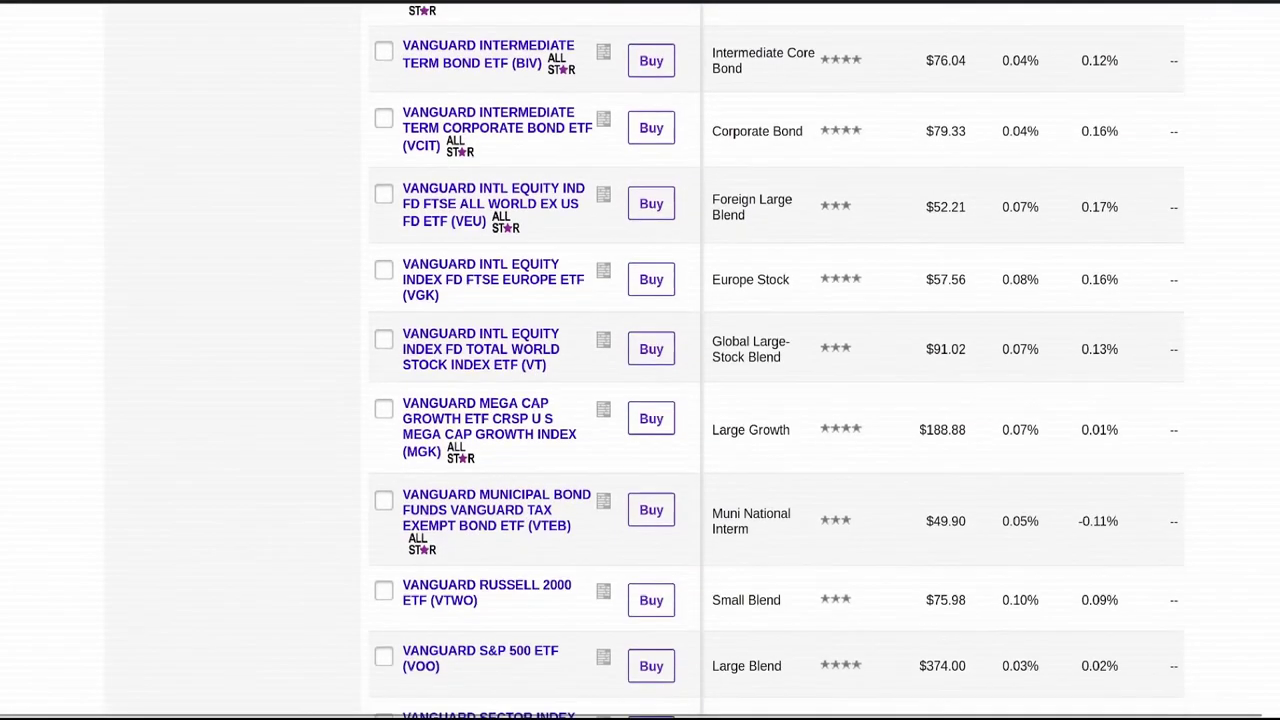
scroll(776, 360, "down", 8)
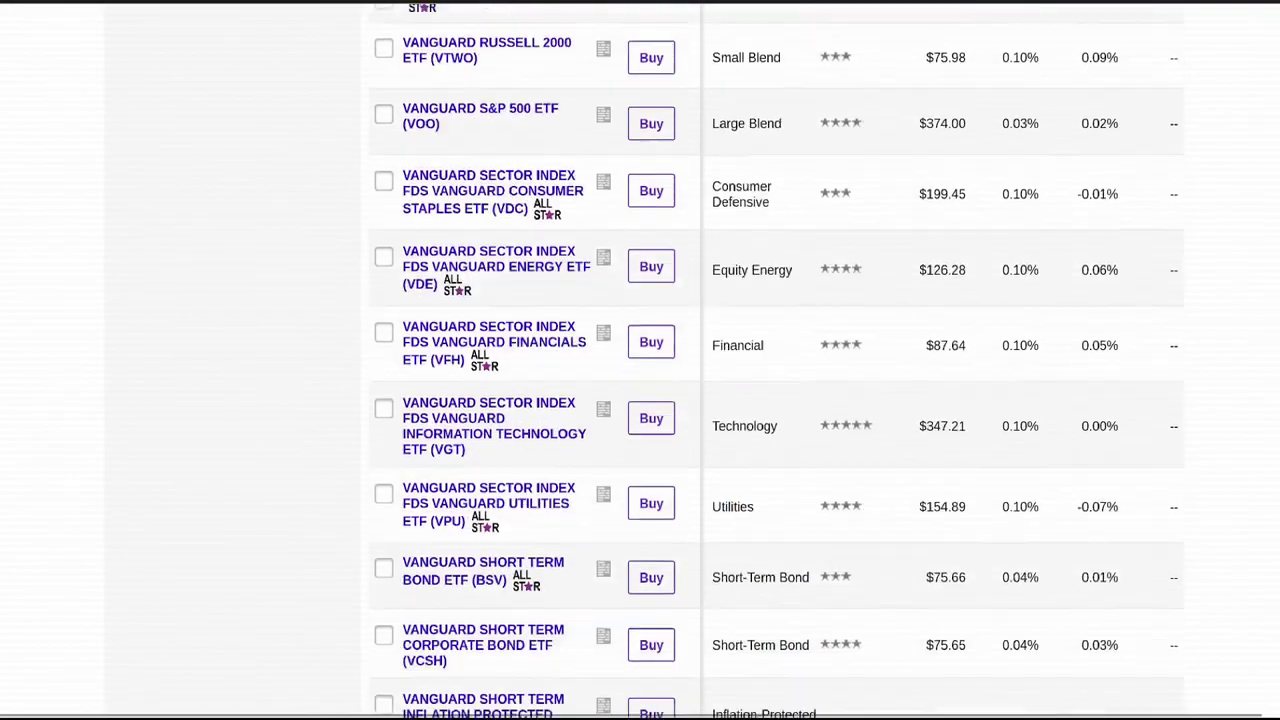
scroll(1241, 497, "down", 4)
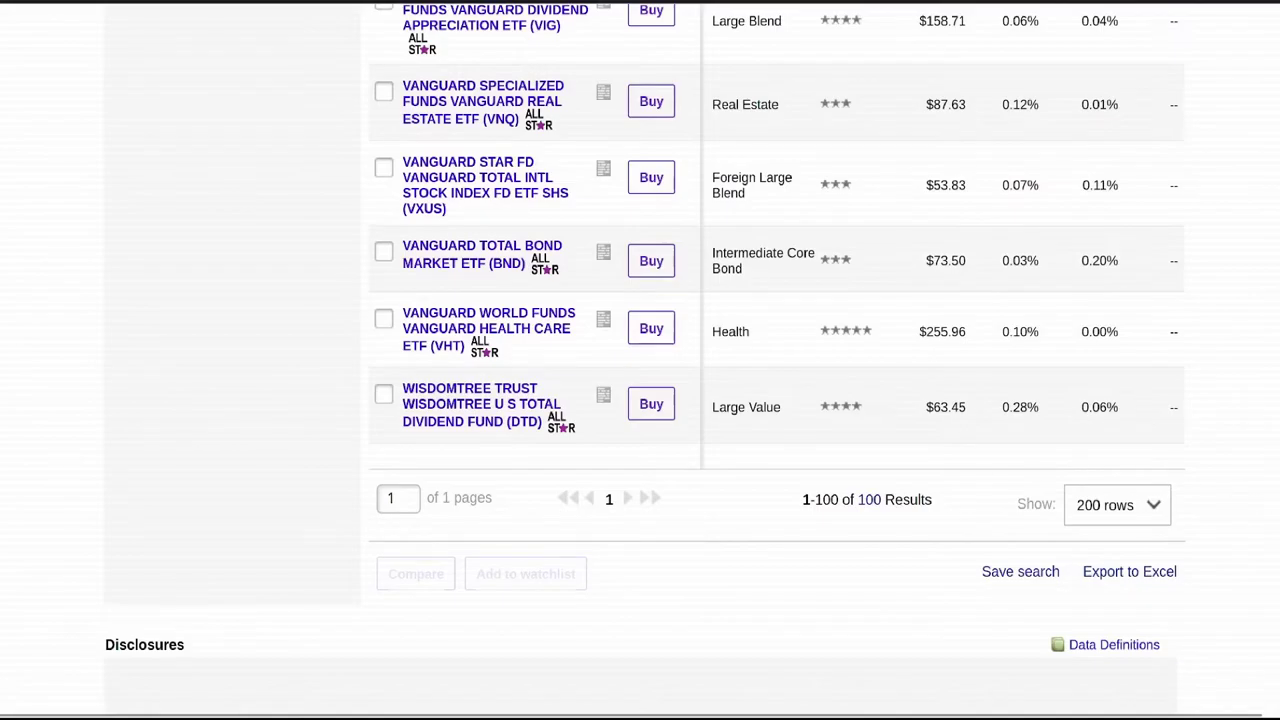
Step: Return to the start of the eligible ETF list and review the screener filters and the ARK, Global X and Invesco funds
scroll(776, 360, "up", 15)
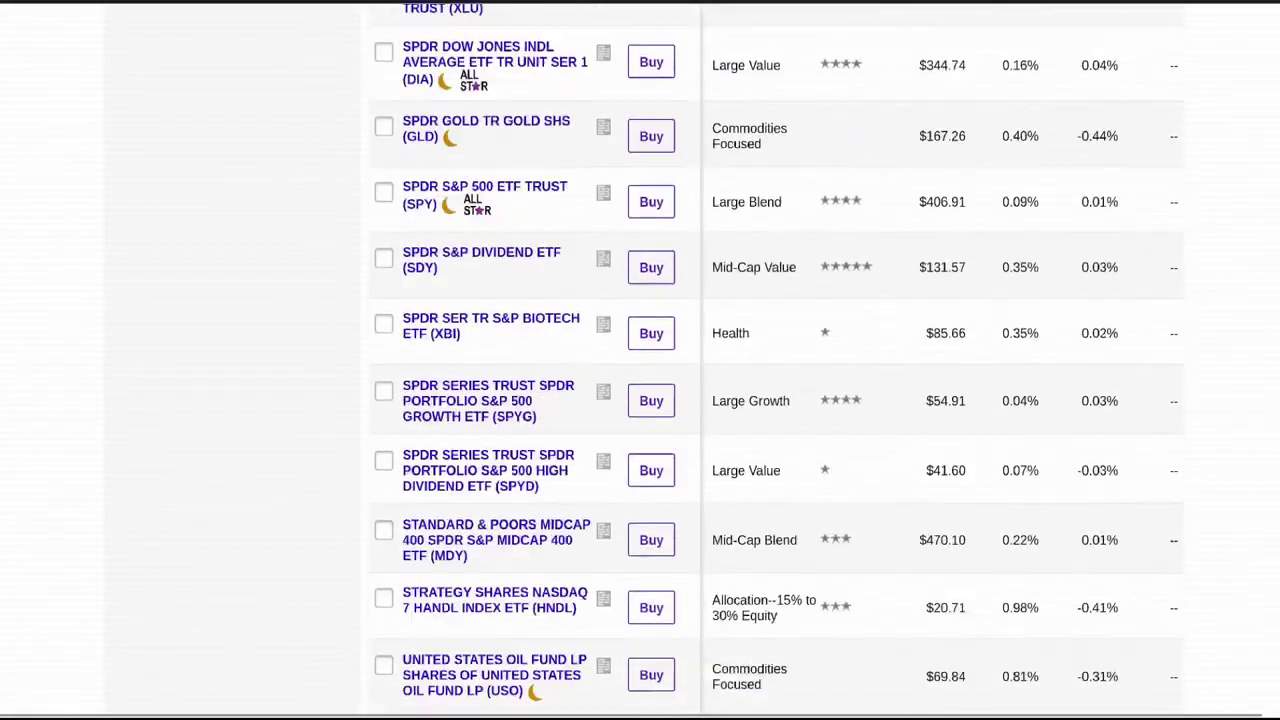
scroll(776, 360, "up", 15)
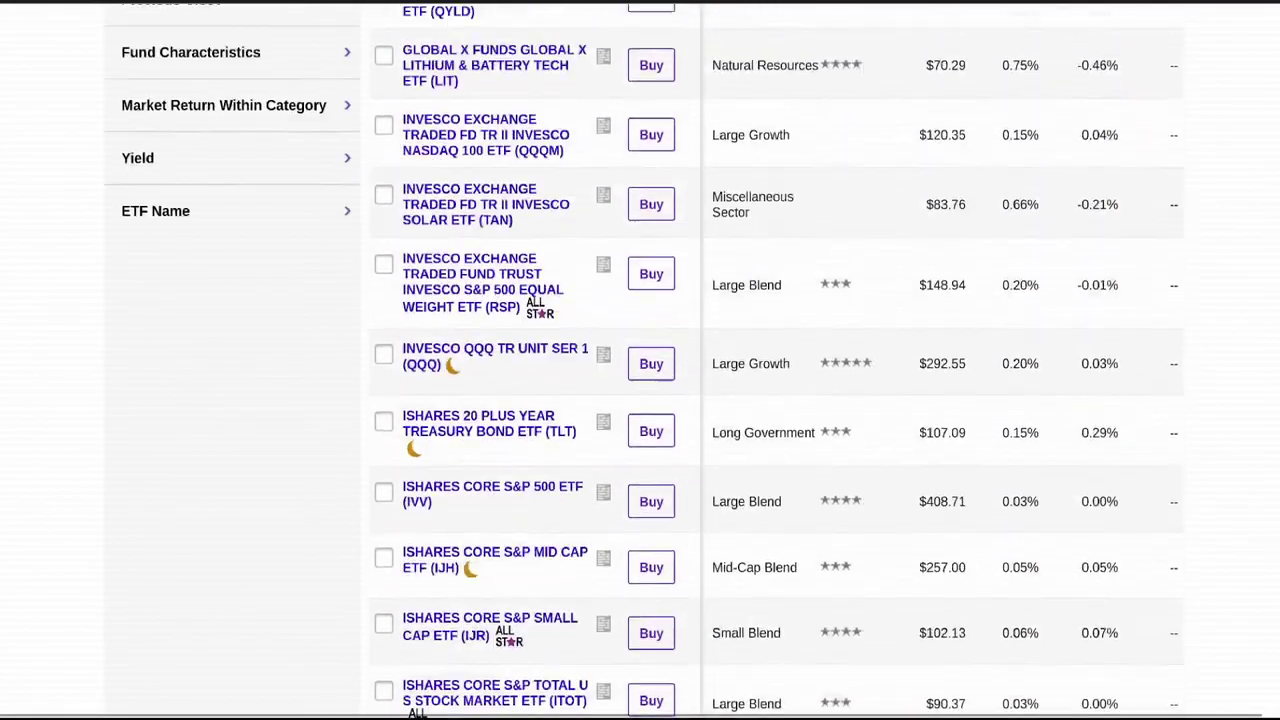
scroll(776, 360, "up", 1)
scroll(776, 360, "down", 4)
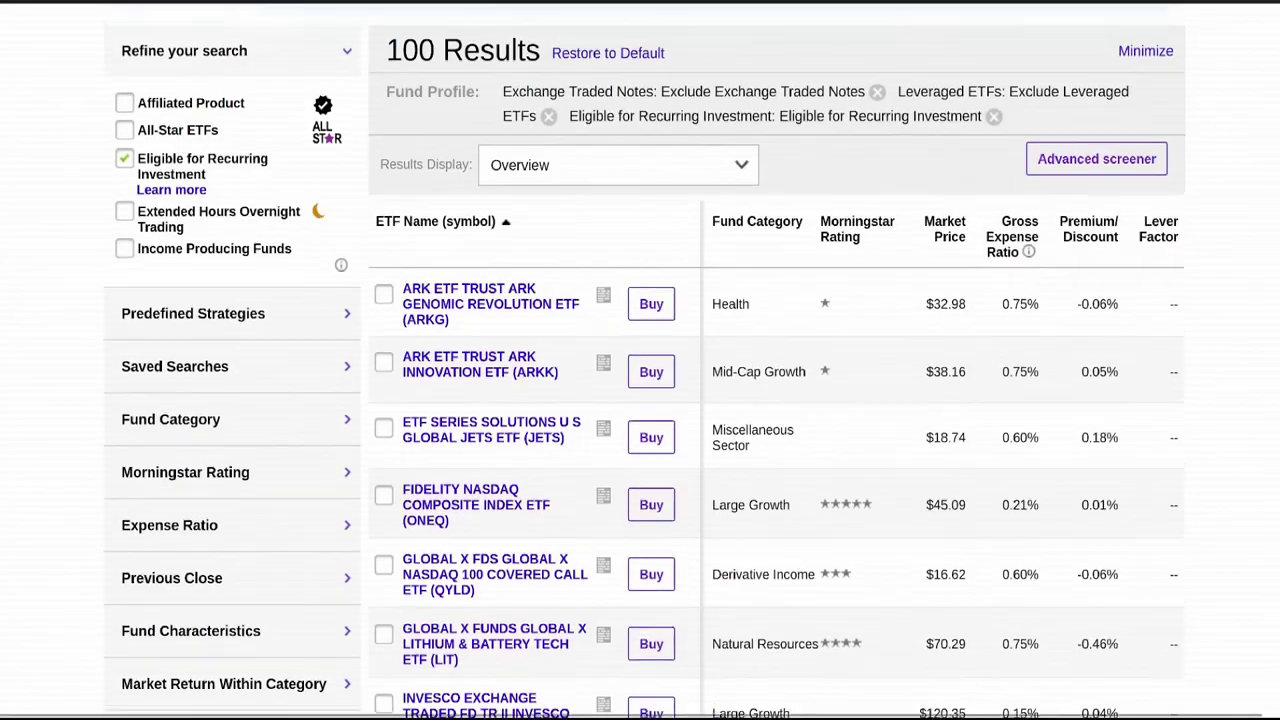
scroll(640, 400, "up", 1)
scroll(640, 400, "down", 5)
scroll(640, 400, "down", 5)
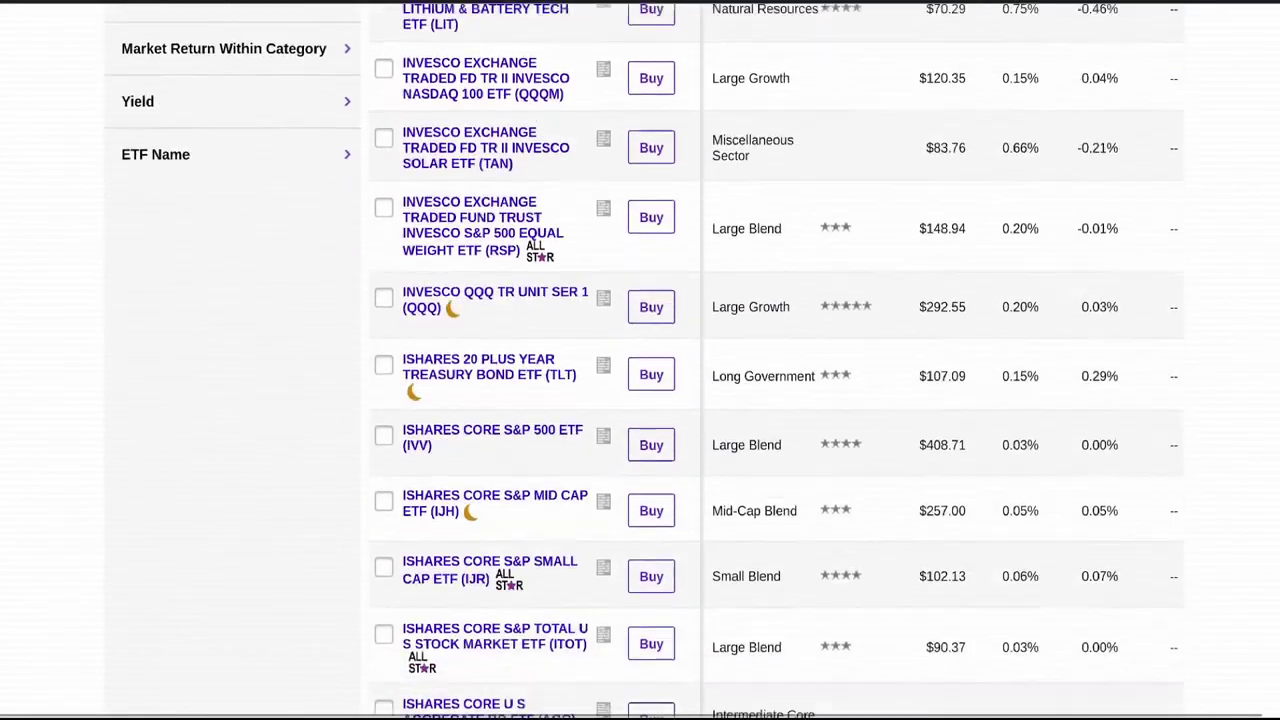
scroll(640, 400, "up", 10)
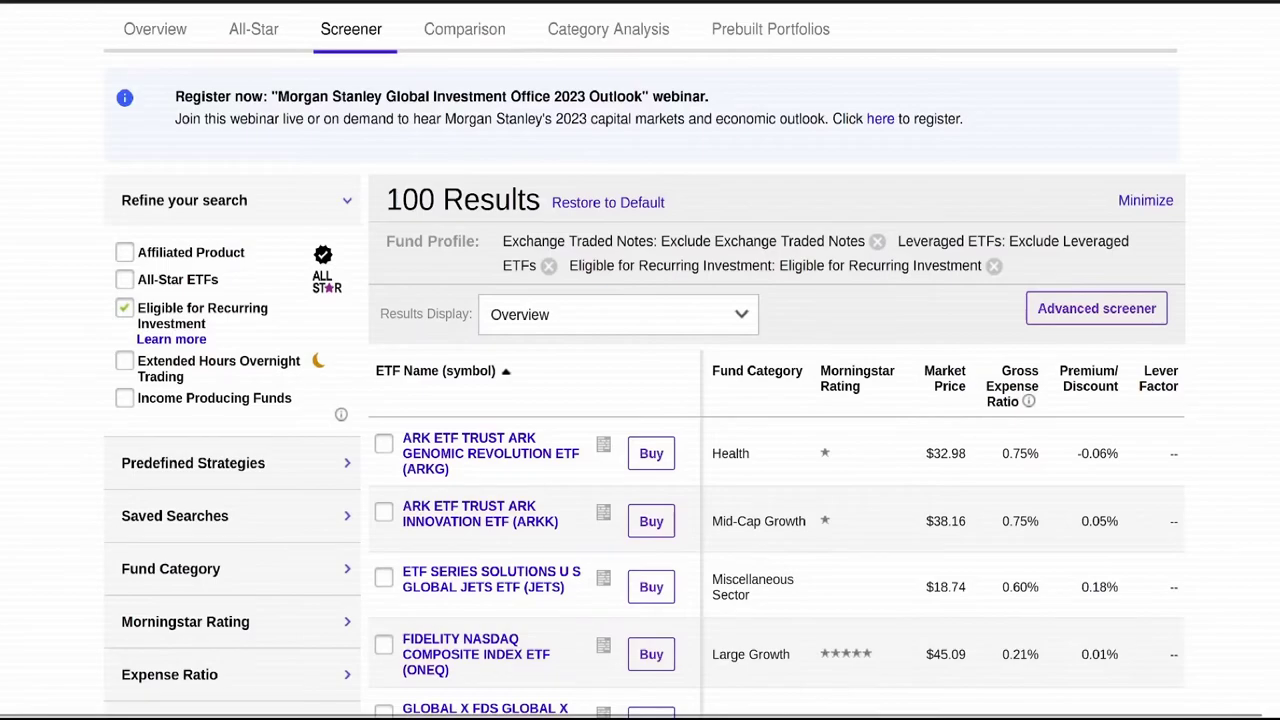
scroll(640, 400, "down", 2)
scroll(640, 400, "up", 4)
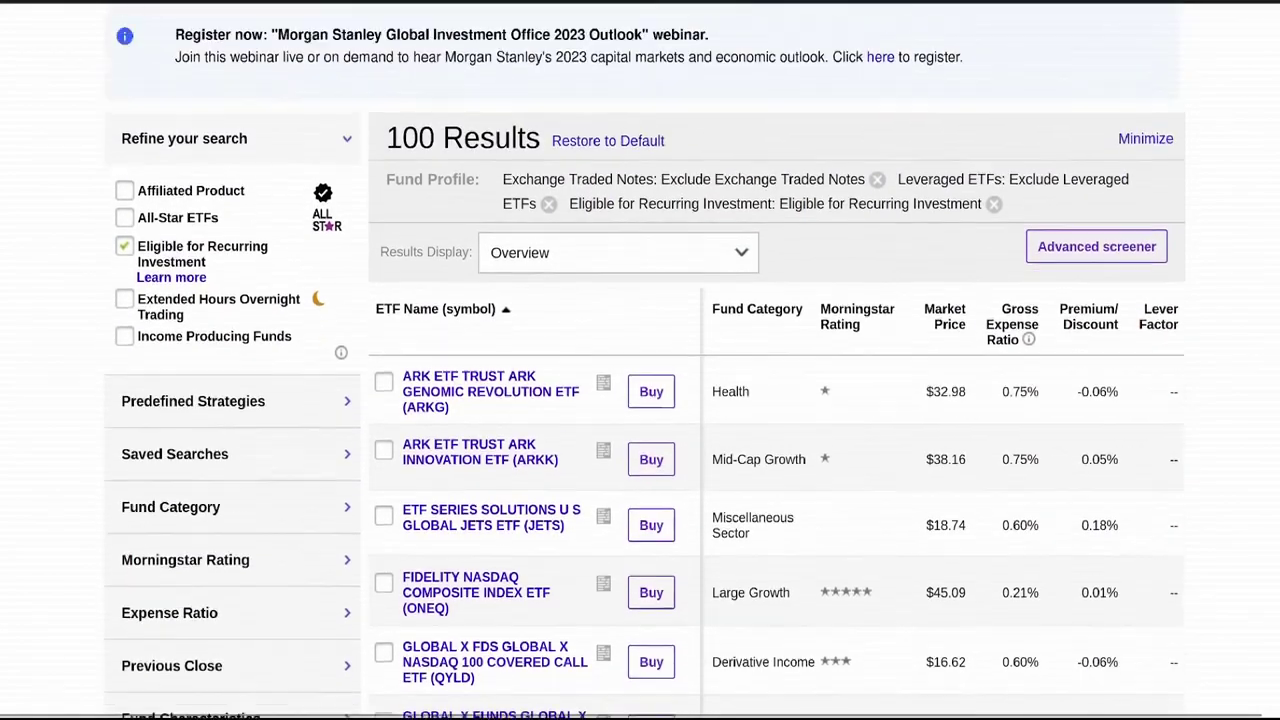
scroll(640, 400, "down", 7)
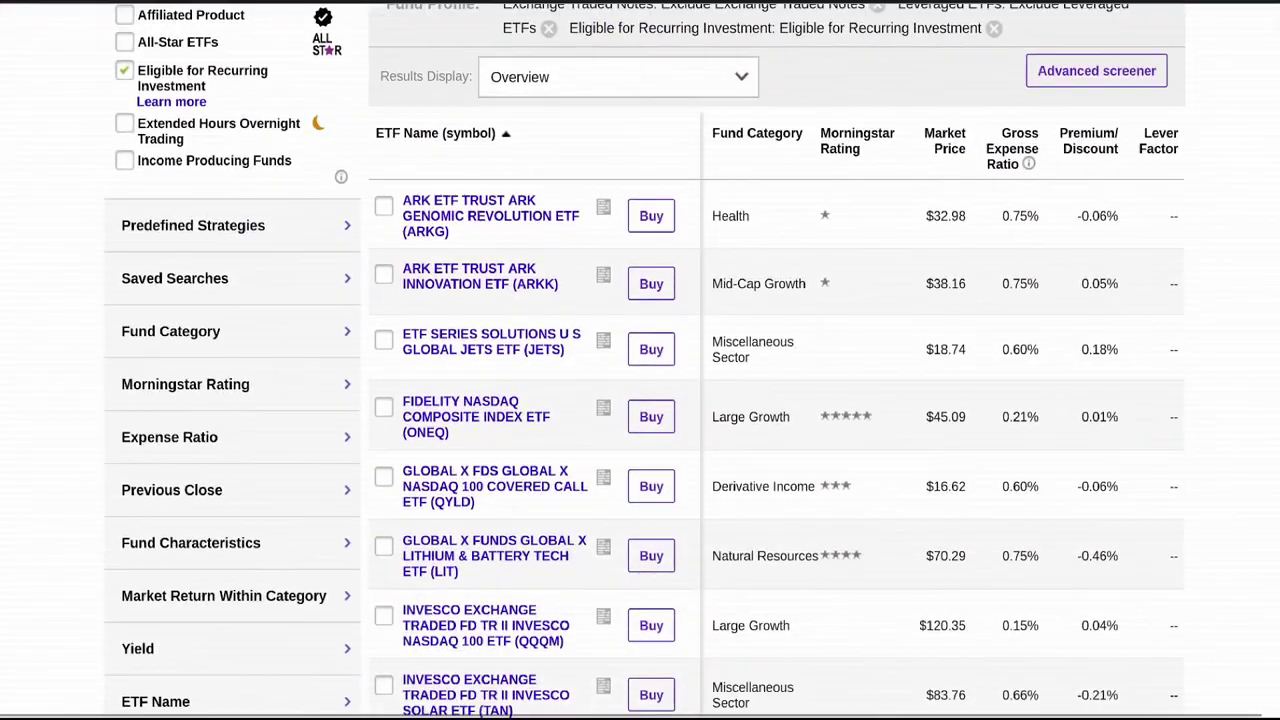
scroll(640, 400, "up", 8)
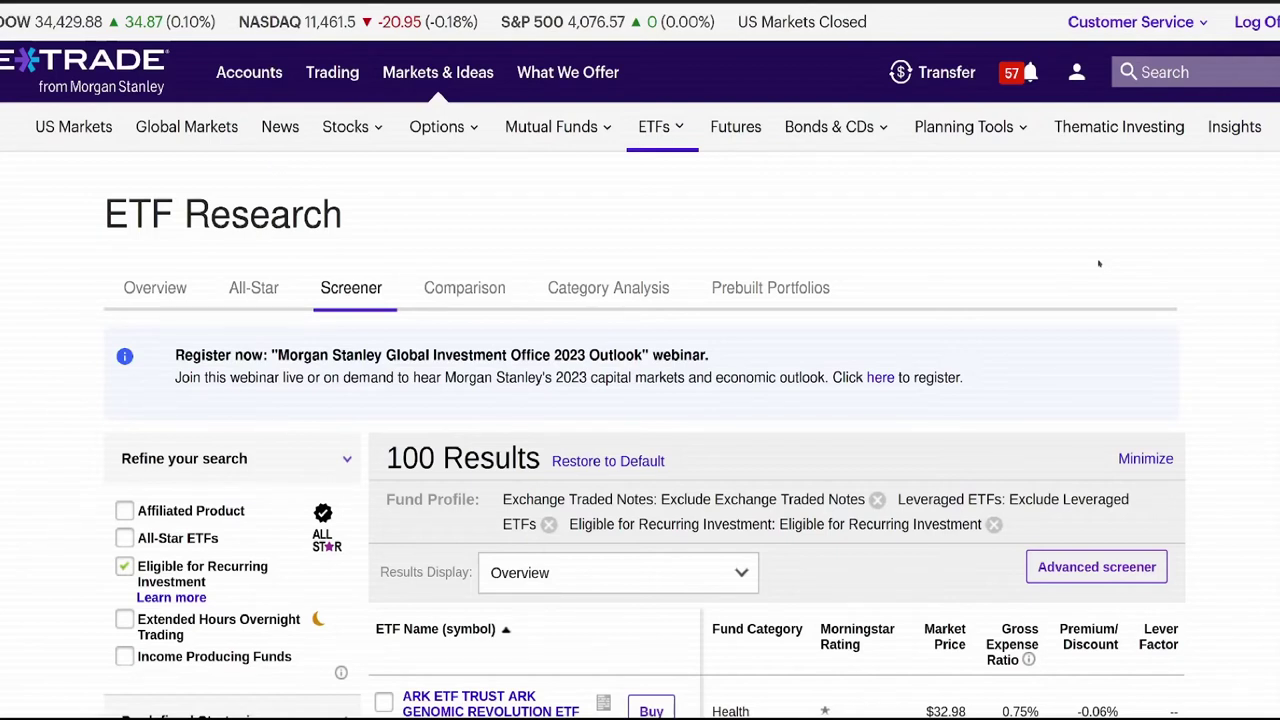
Step: Look through the eligible ETFs again from the ARK funds to the iShares funds, checking the Invesco QQQ entries
scroll(640, 400, "down", 5)
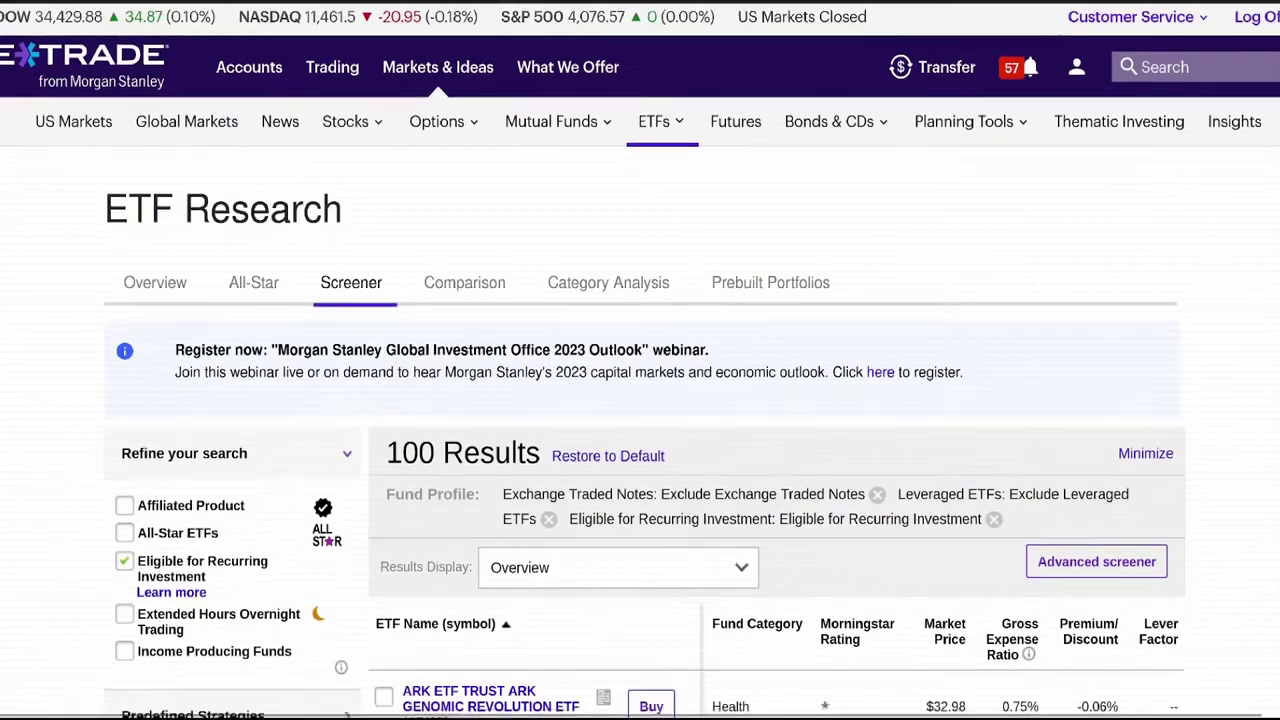
scroll(640, 400, "down", 10)
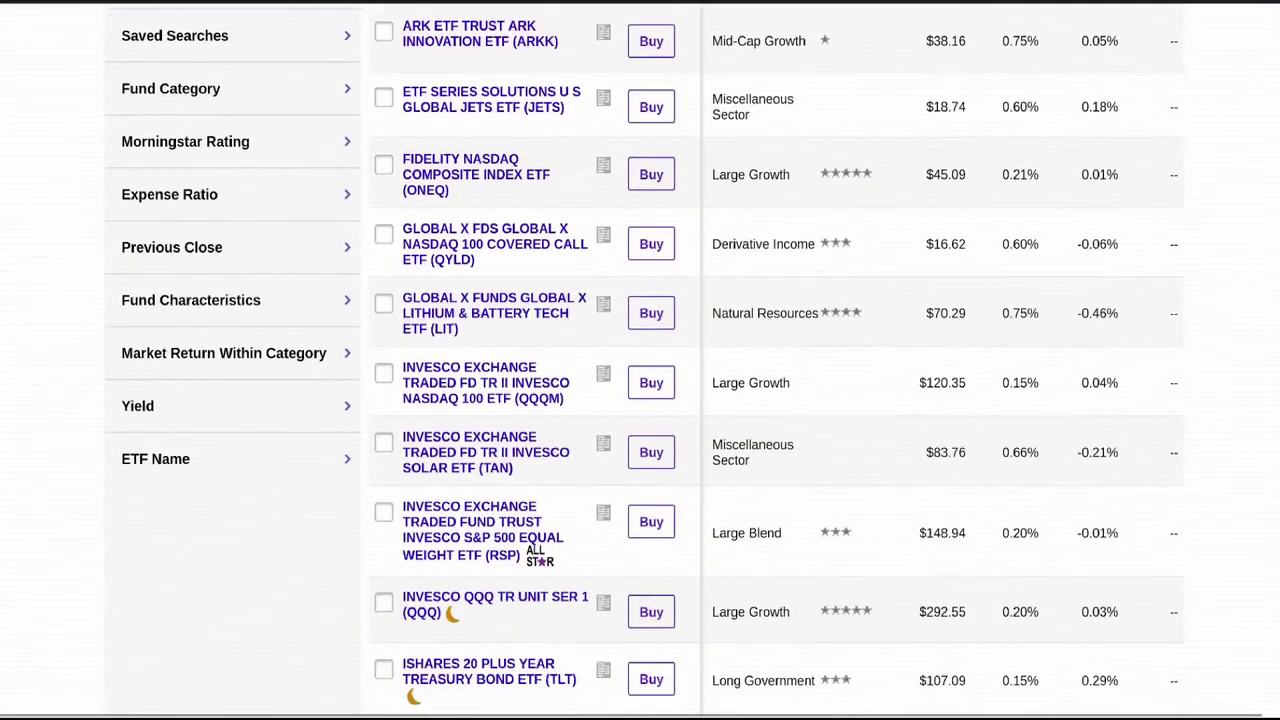
scroll(640, 400, "down", 2)
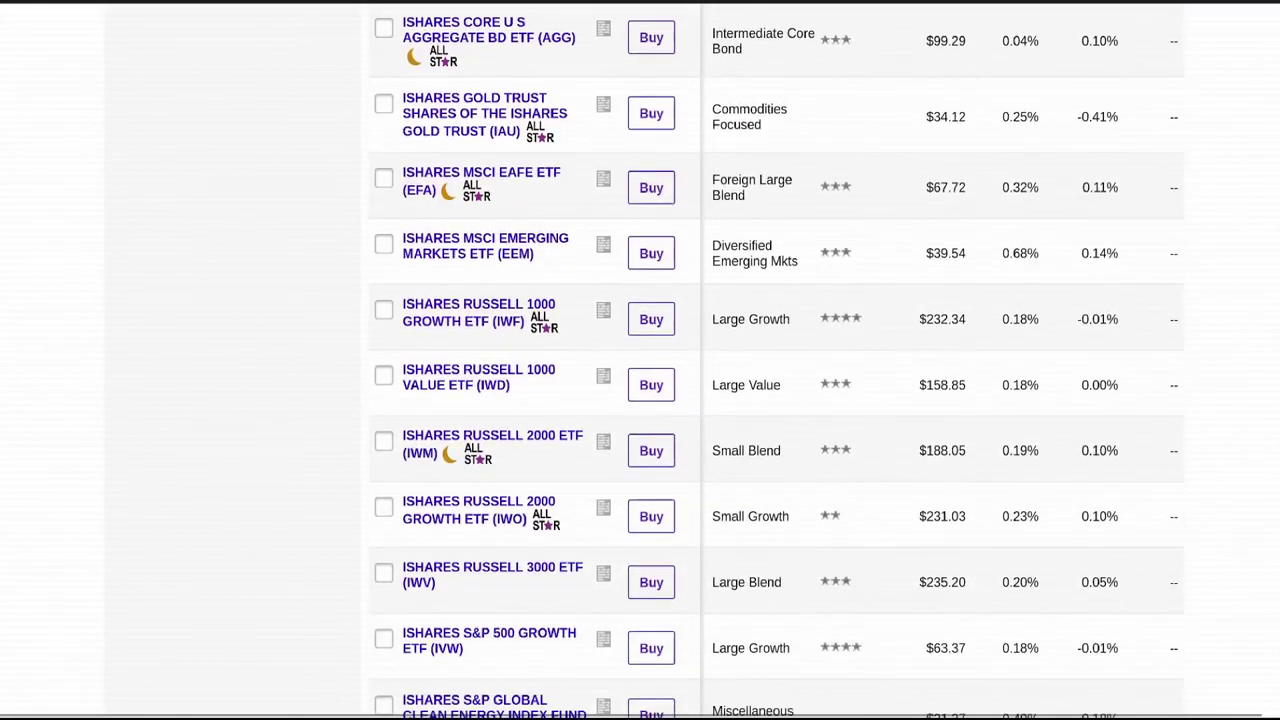
scroll(640, 400, "down", 1)
scroll(640, 400, "up", 6)
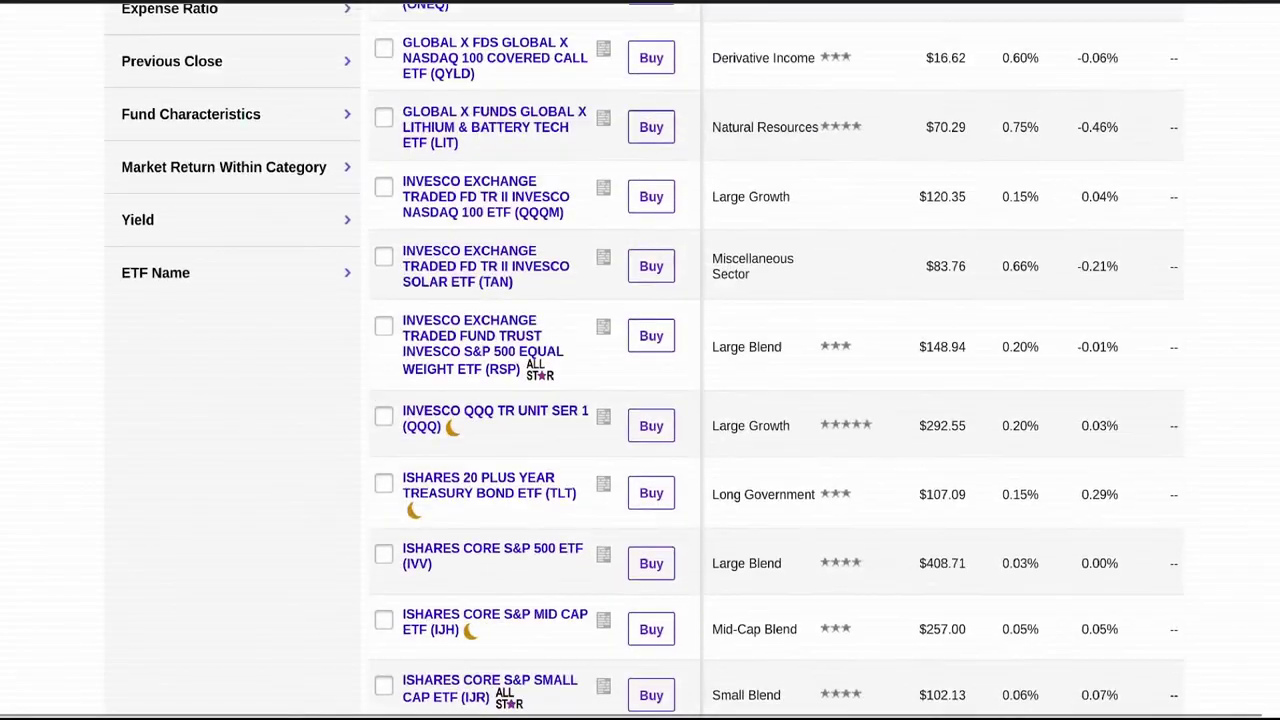
scroll(640, 400, "up", 8)
scroll(640, 400, "down", 6)
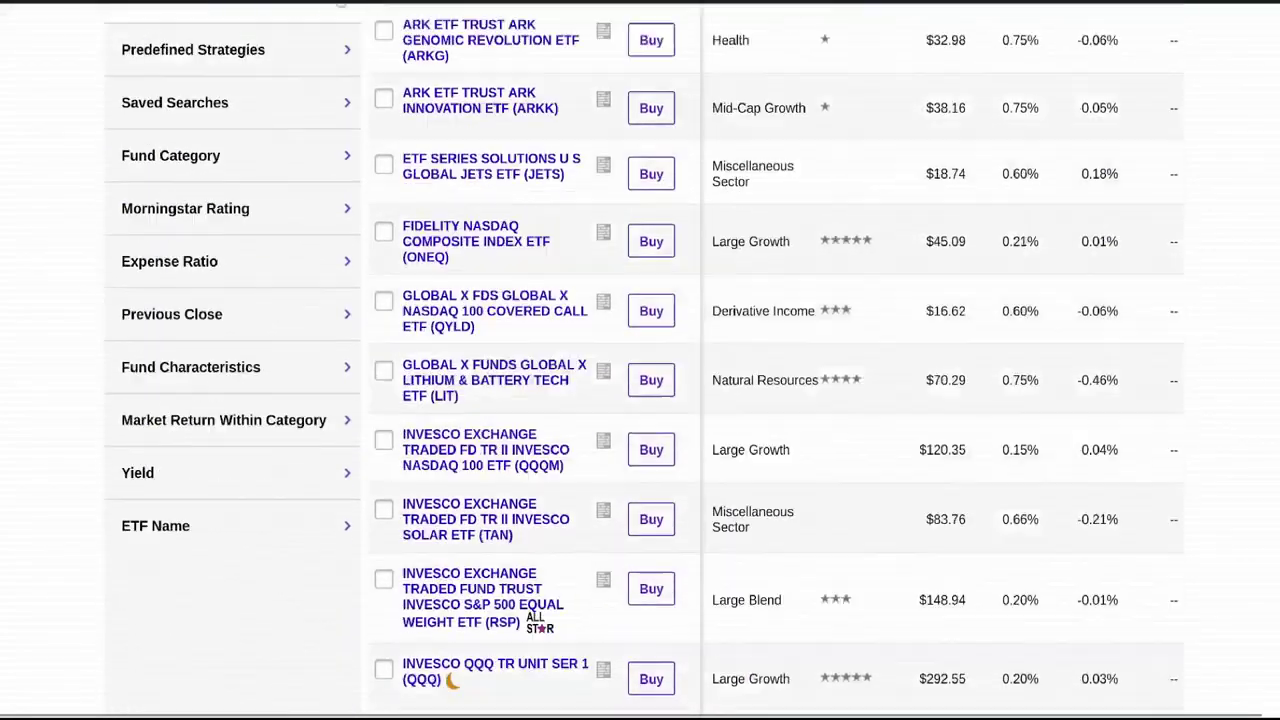
scroll(640, 400, "down", 1)
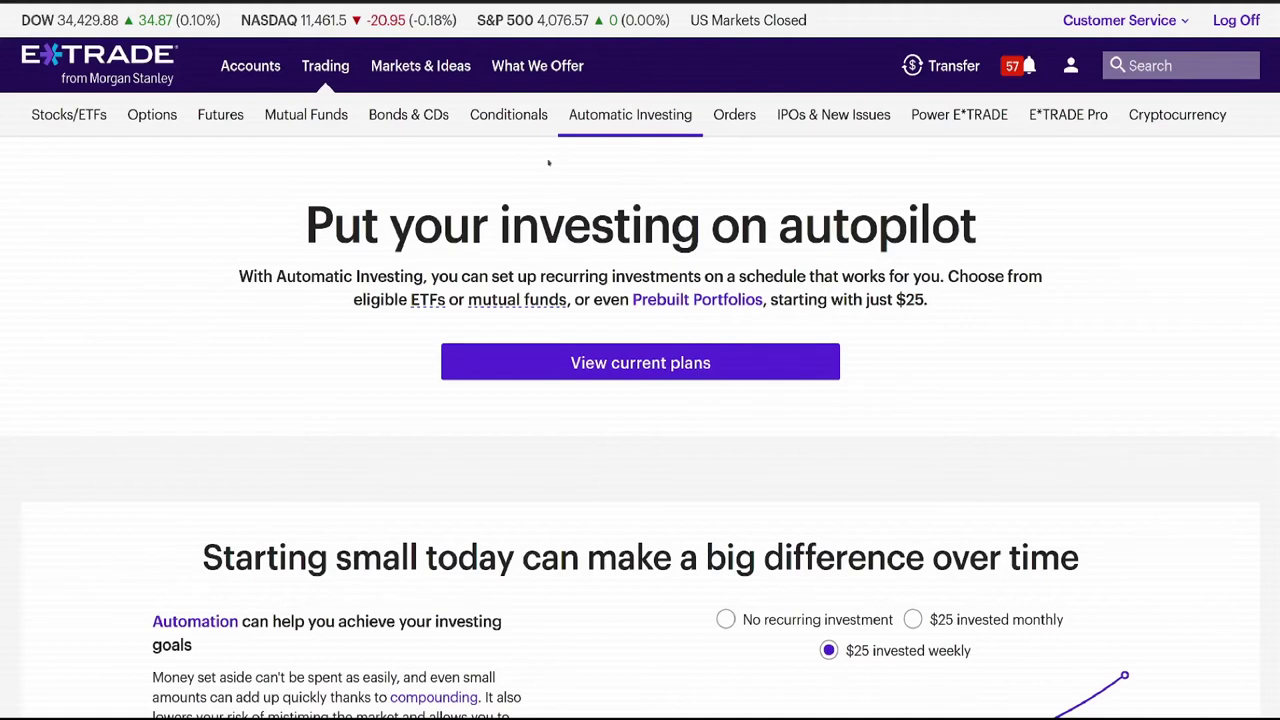
Step: Review the Automatic Investing overview page, including how it works and the fund choices, and open the current plans
mouse_move(290, 68)
scroll(640, 360, "down", 5)
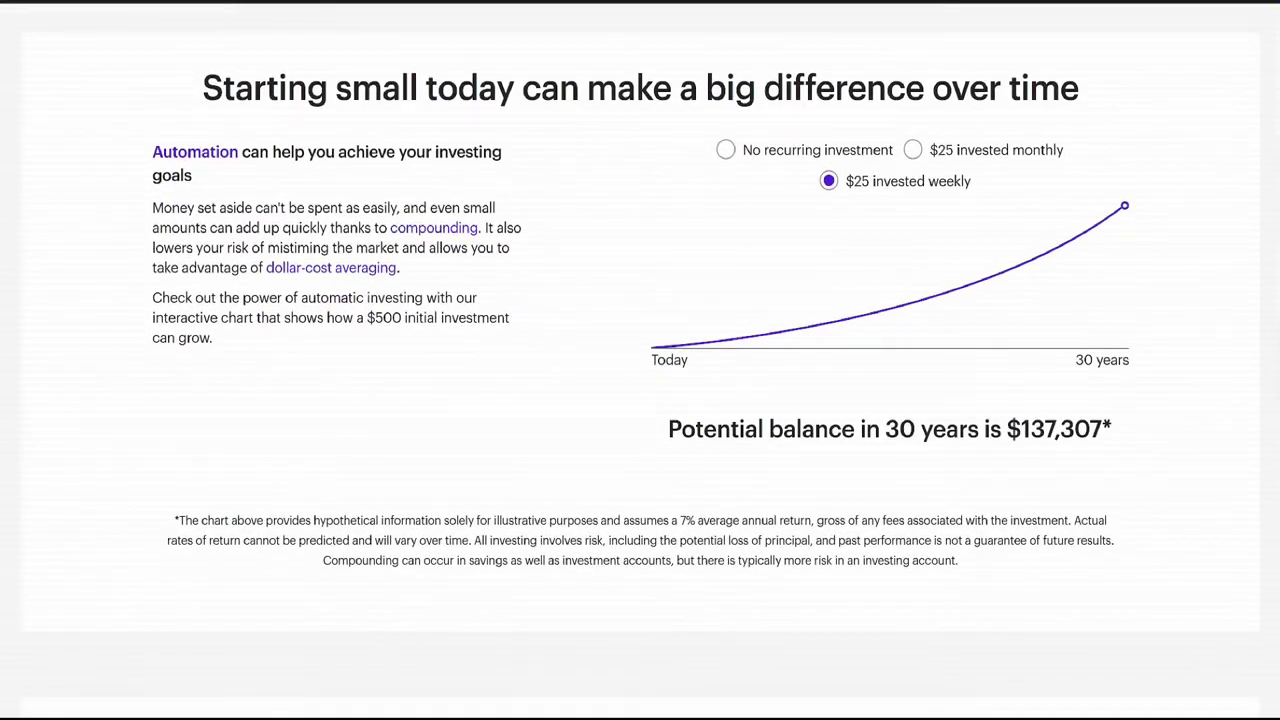
scroll(640, 360, "down", 7)
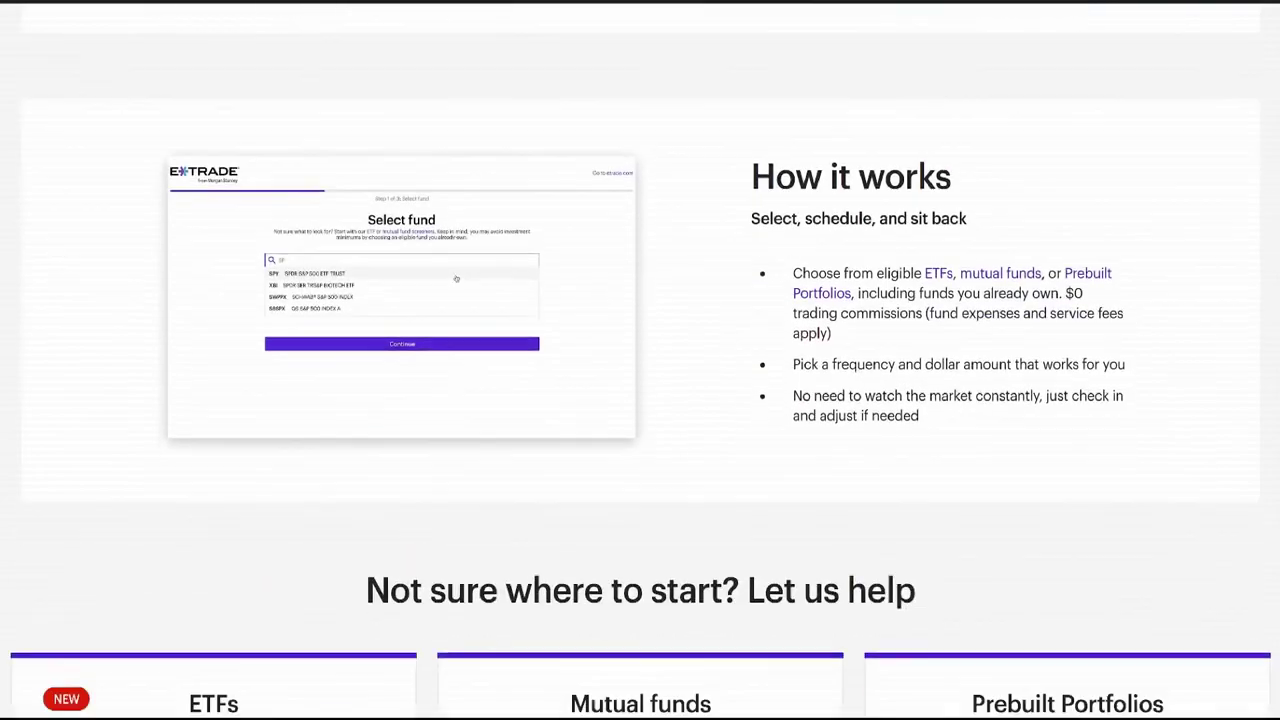
scroll(640, 360, "down", 6)
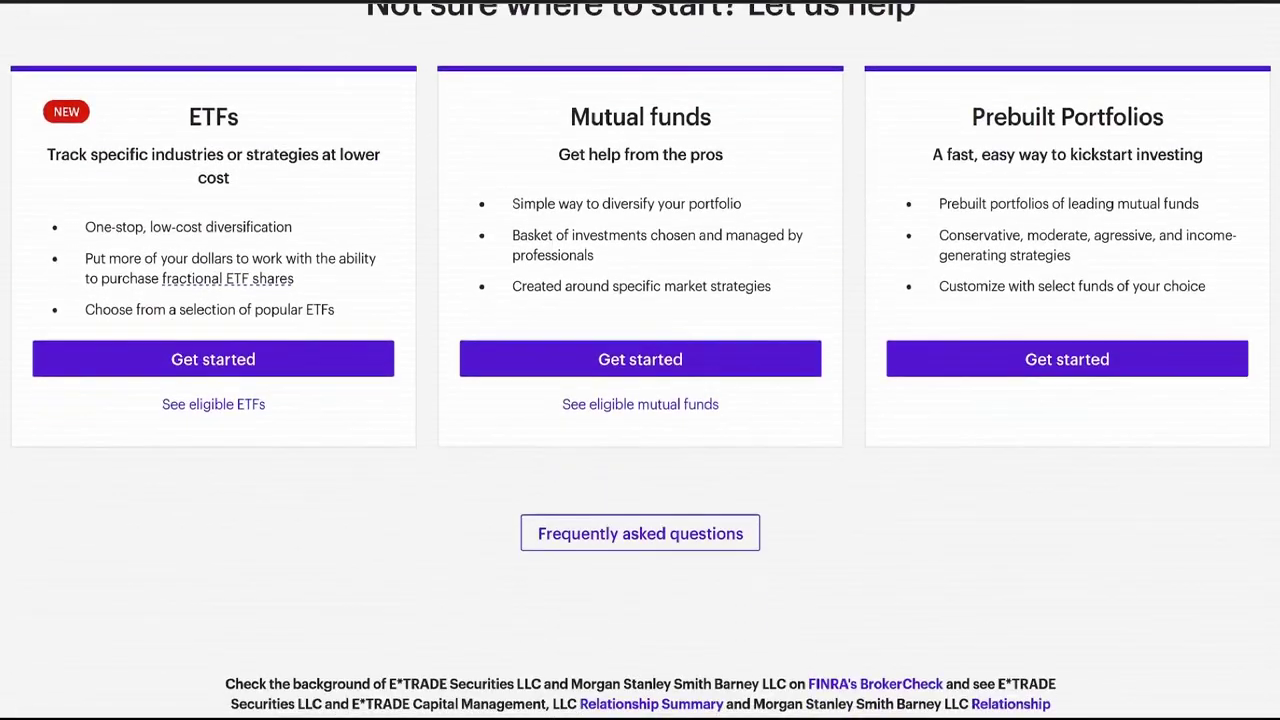
scroll(725, 332, "up", 15)
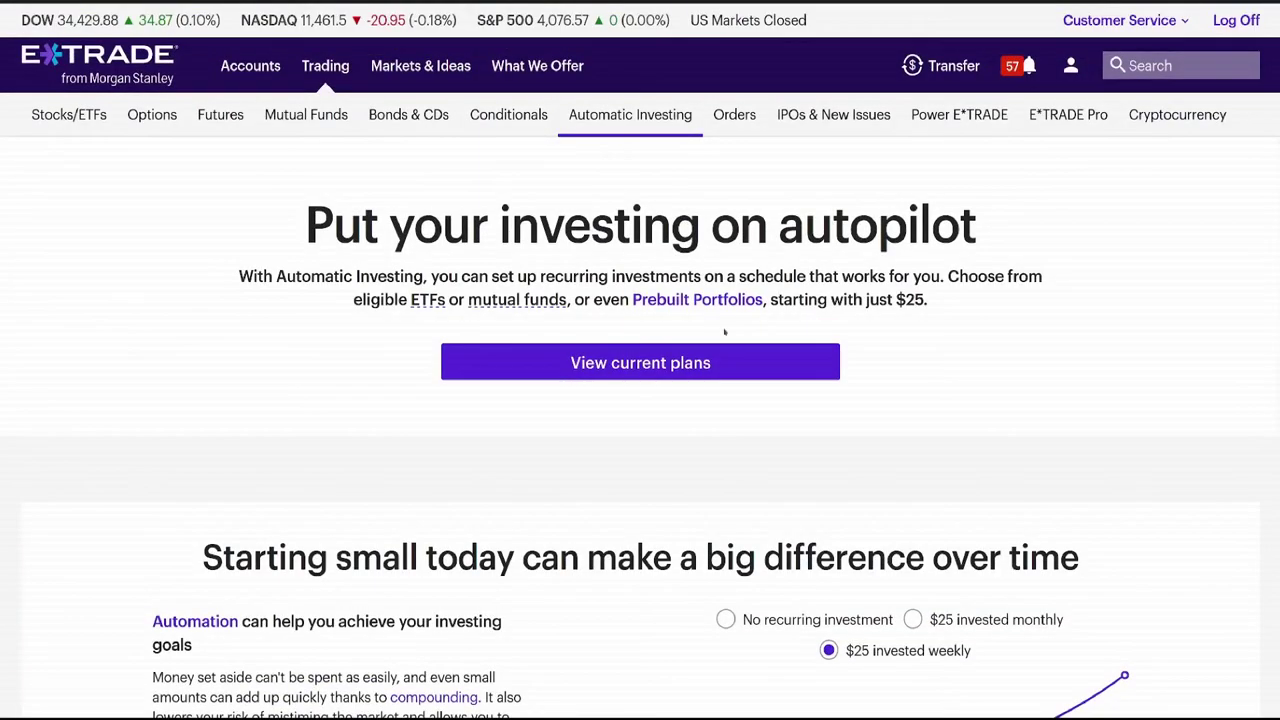
left_click(724, 362)
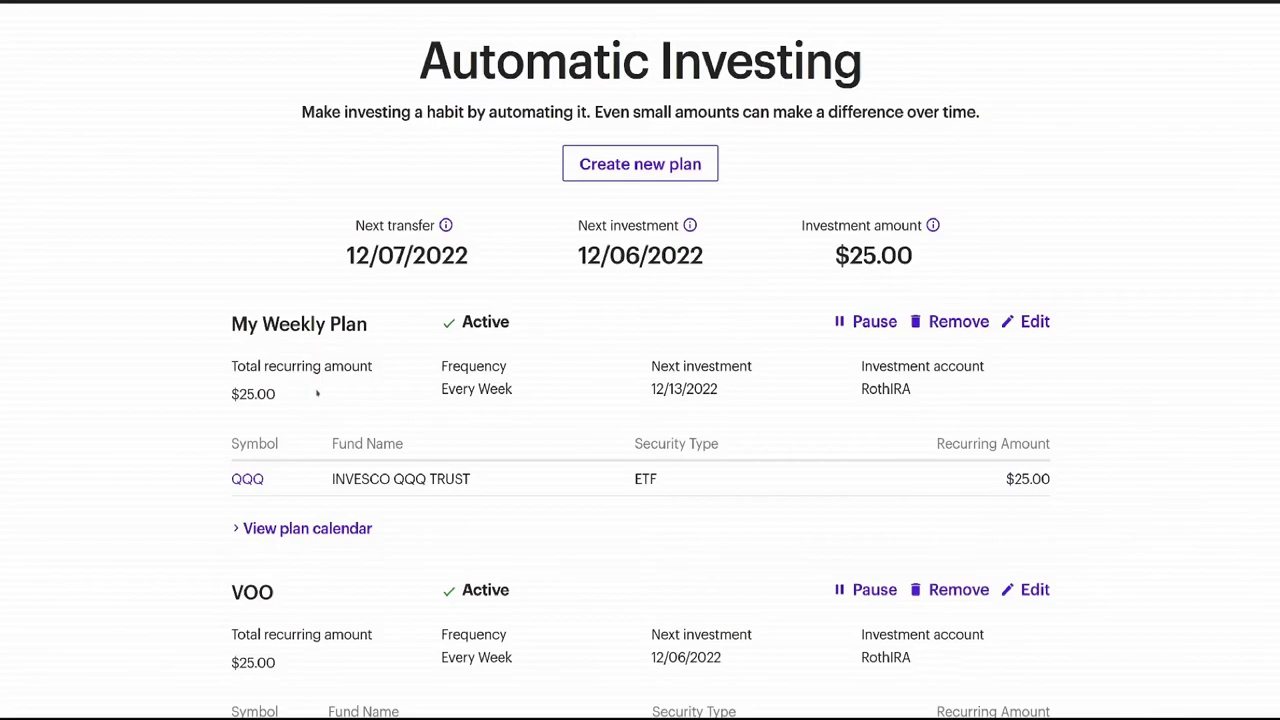
Step: Rename My Weekly Plan as QQQ in its plan details and save the change
scroll(317, 394, "down", 4)
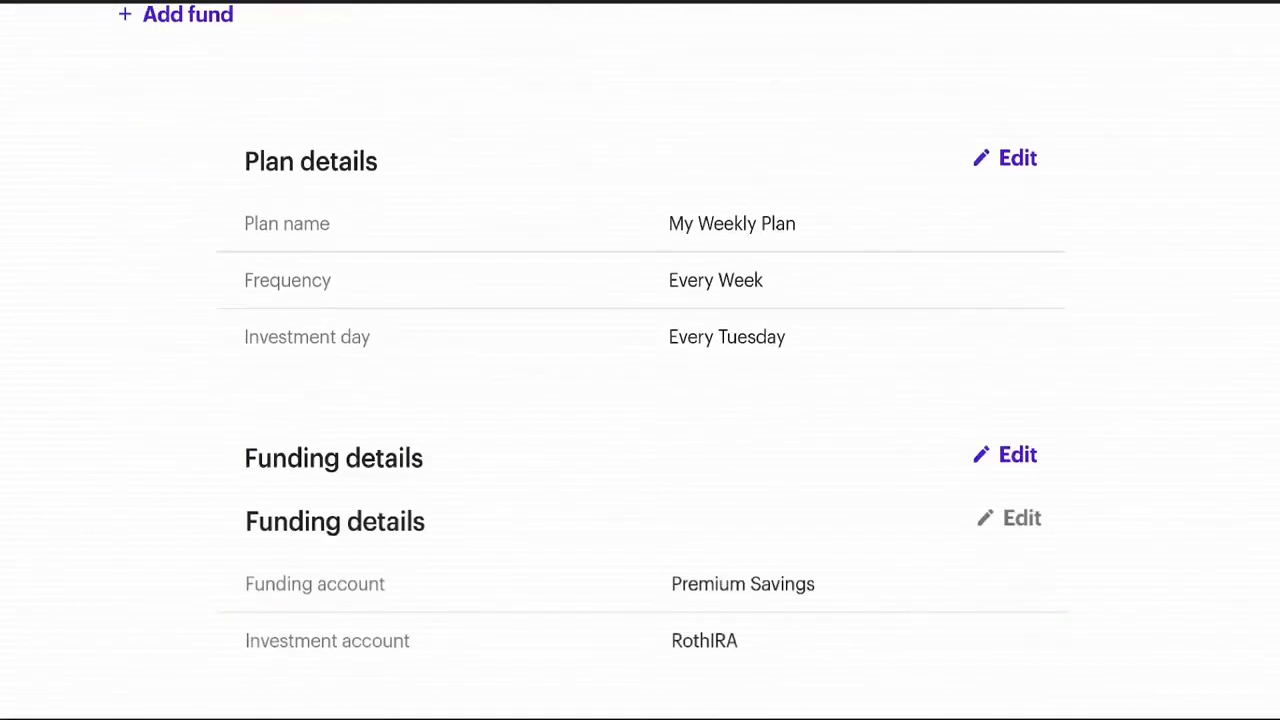
left_click(1014, 157)
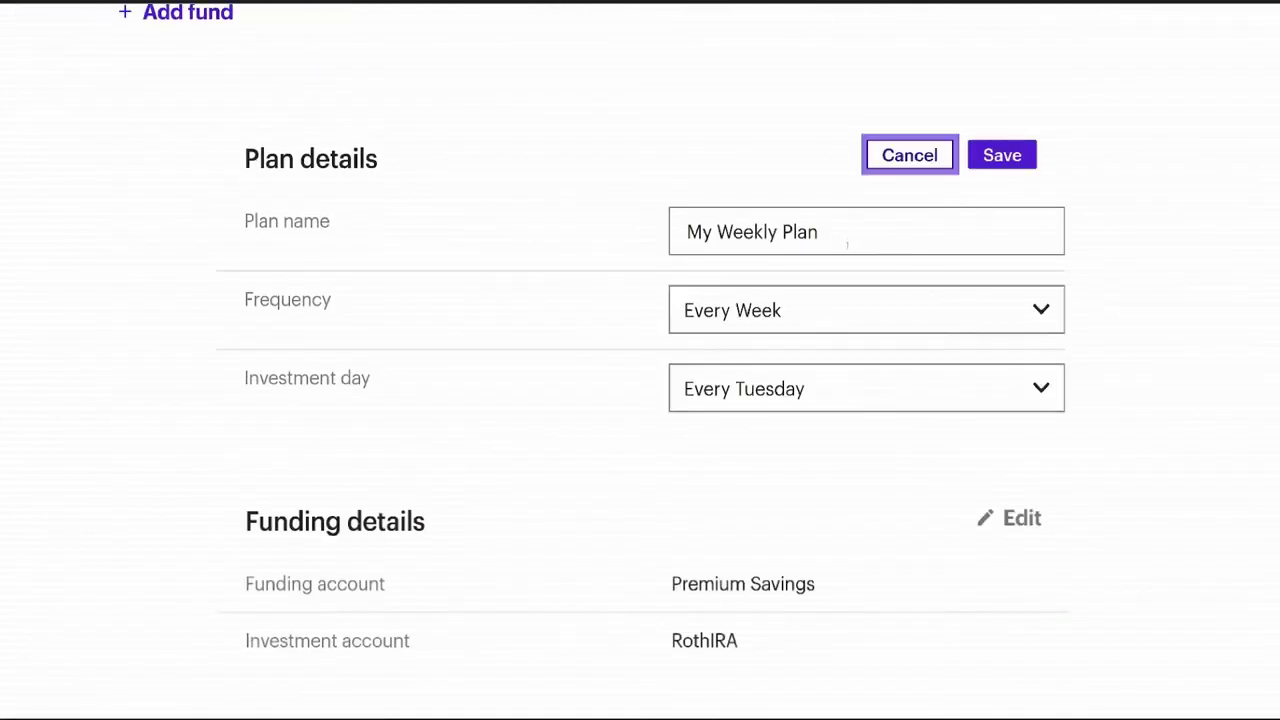
left_click_drag(846, 244, 648, 228)
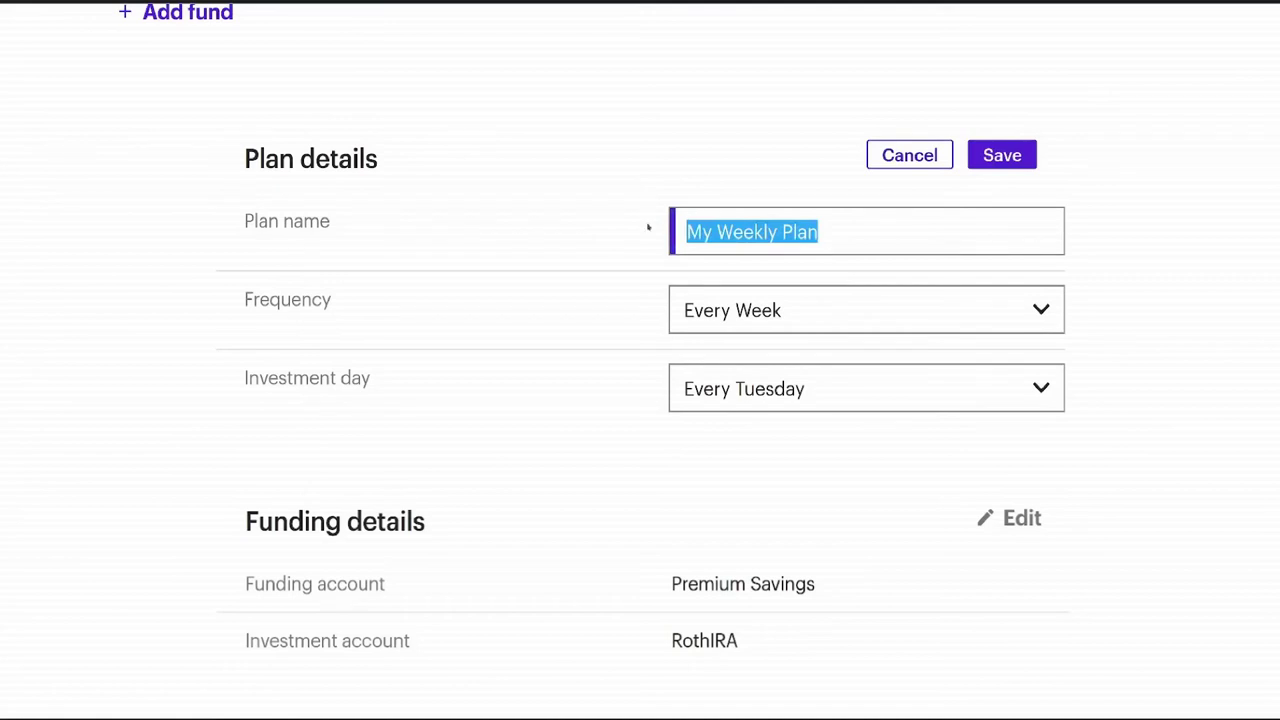
type("QQQ")
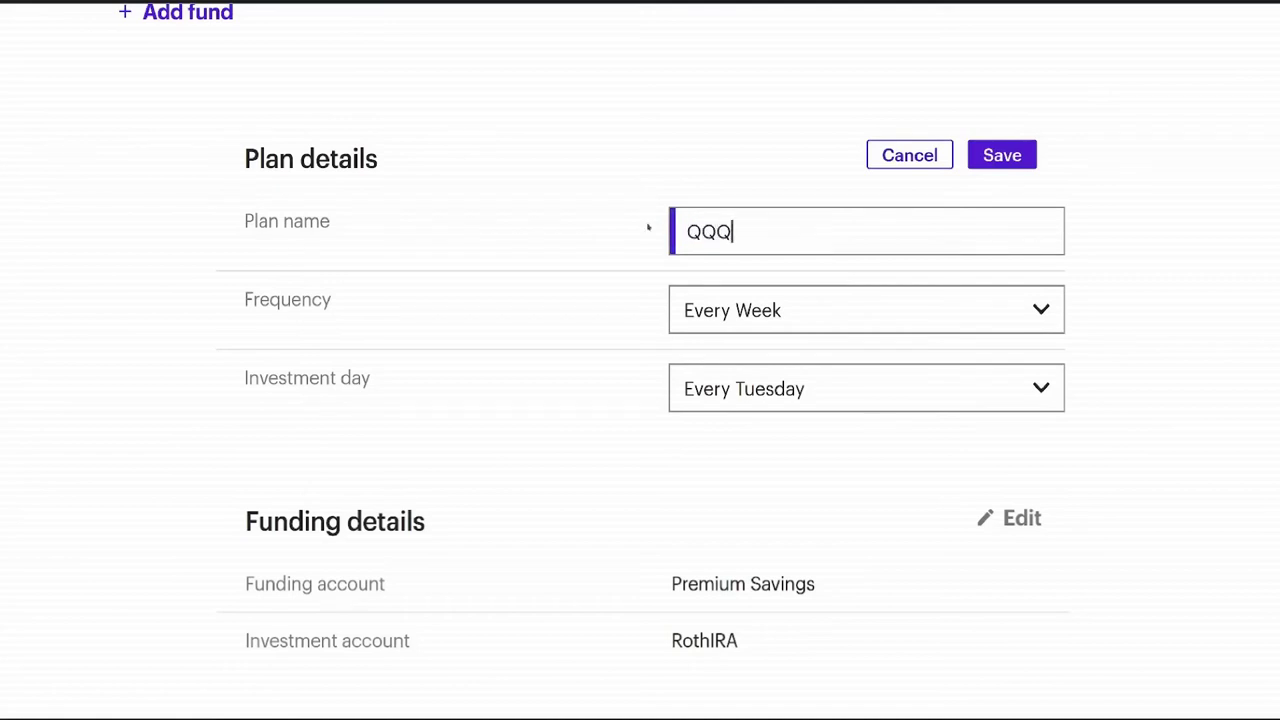
left_click(994, 157)
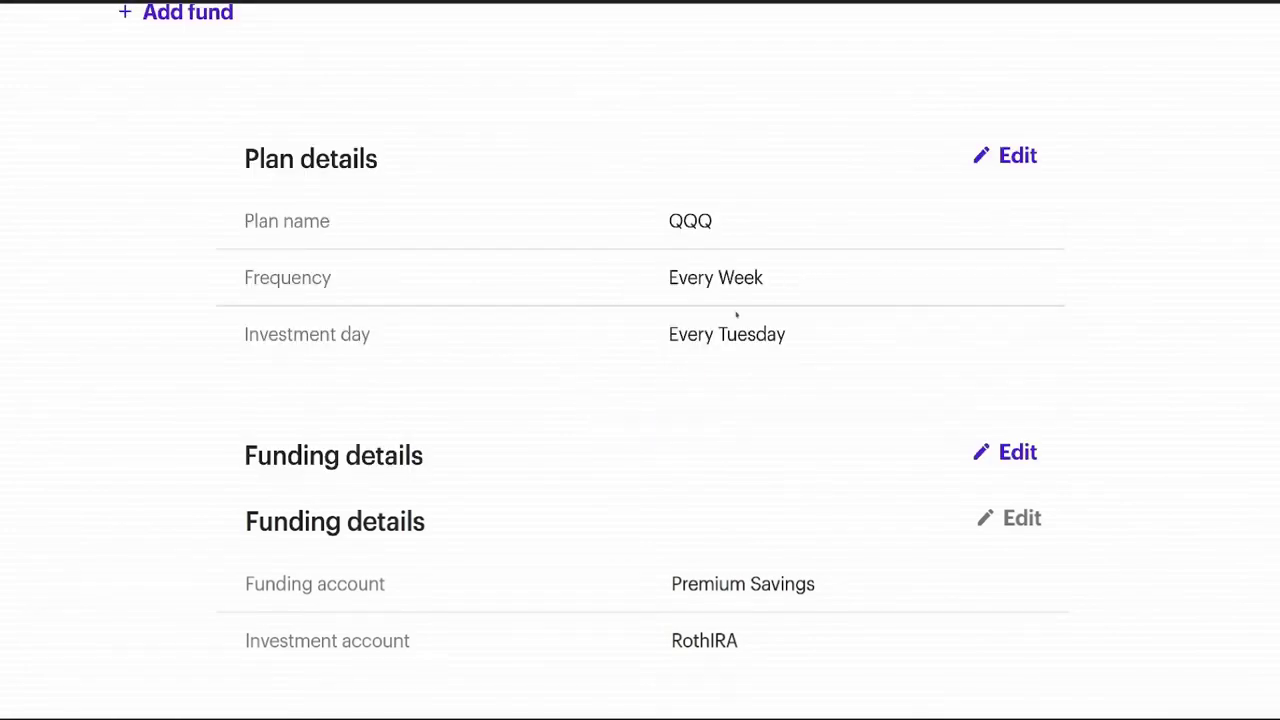
Step: Check the frequency and investment day choices in the QQQ plan's details and cancel the edit
left_click(1006, 156)
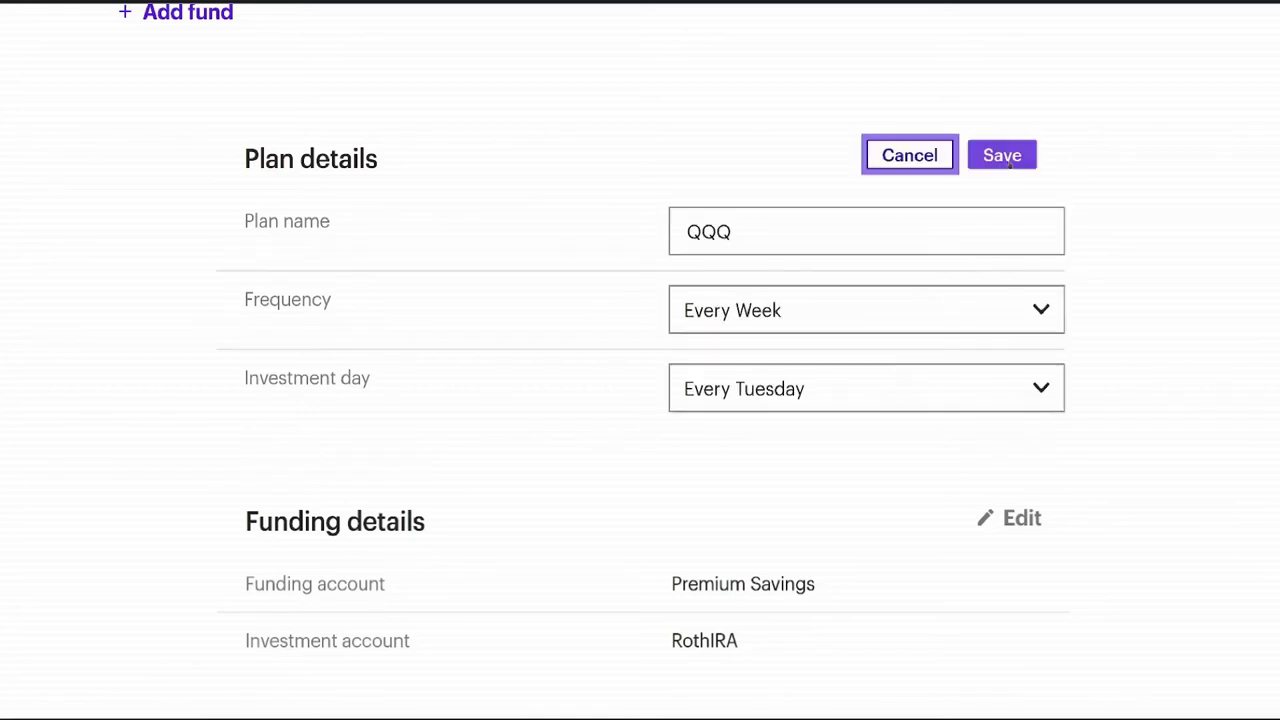
left_click(1010, 394)
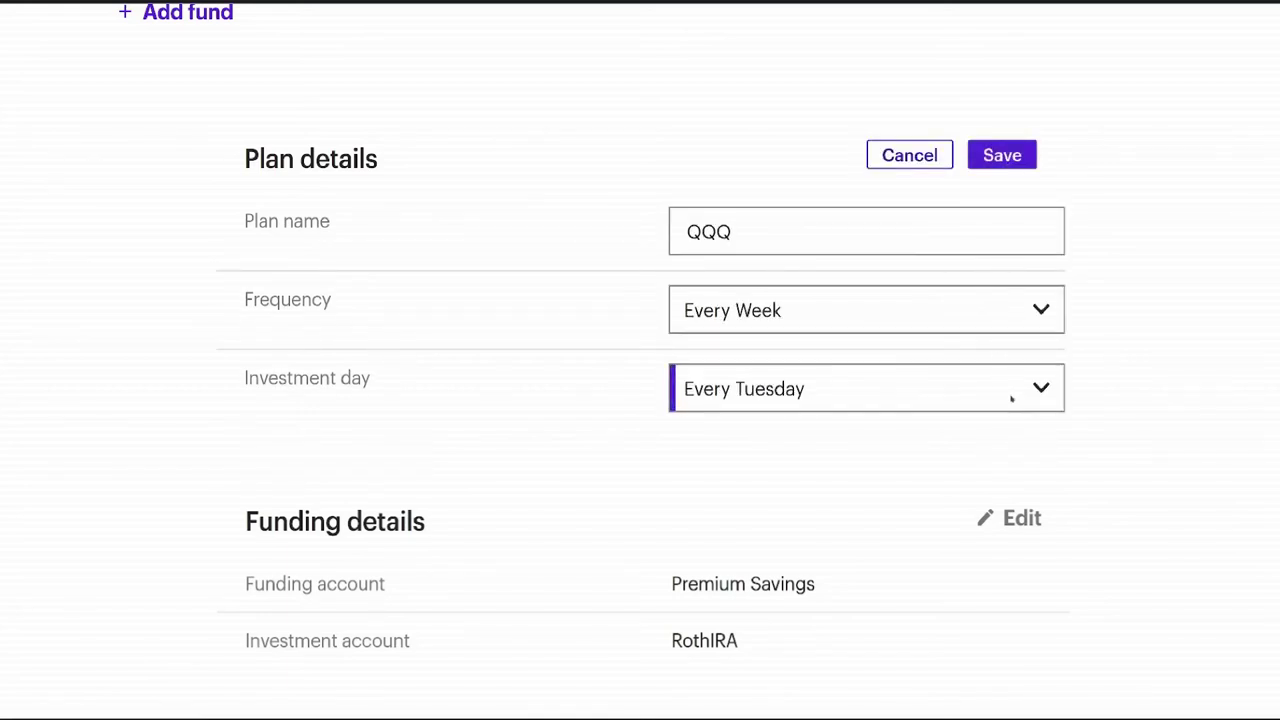
left_click(1038, 328)
left_click(1019, 381)
left_click(1149, 367)
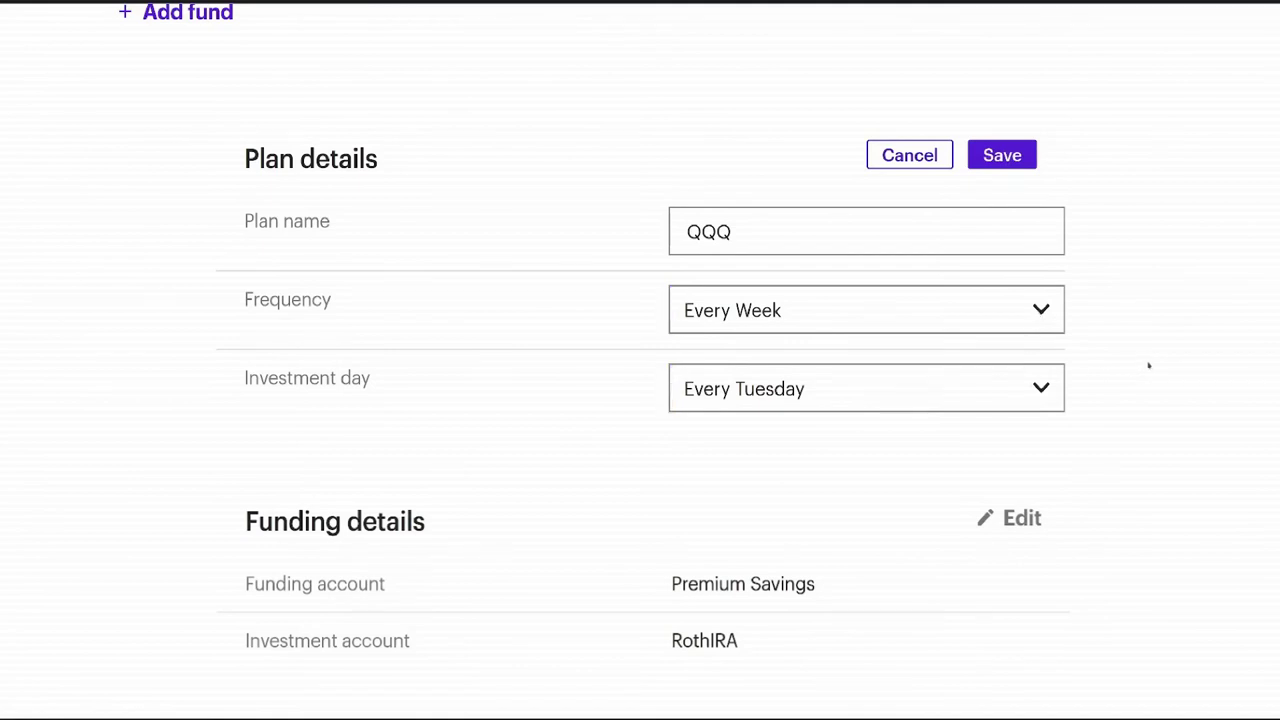
left_click(905, 160)
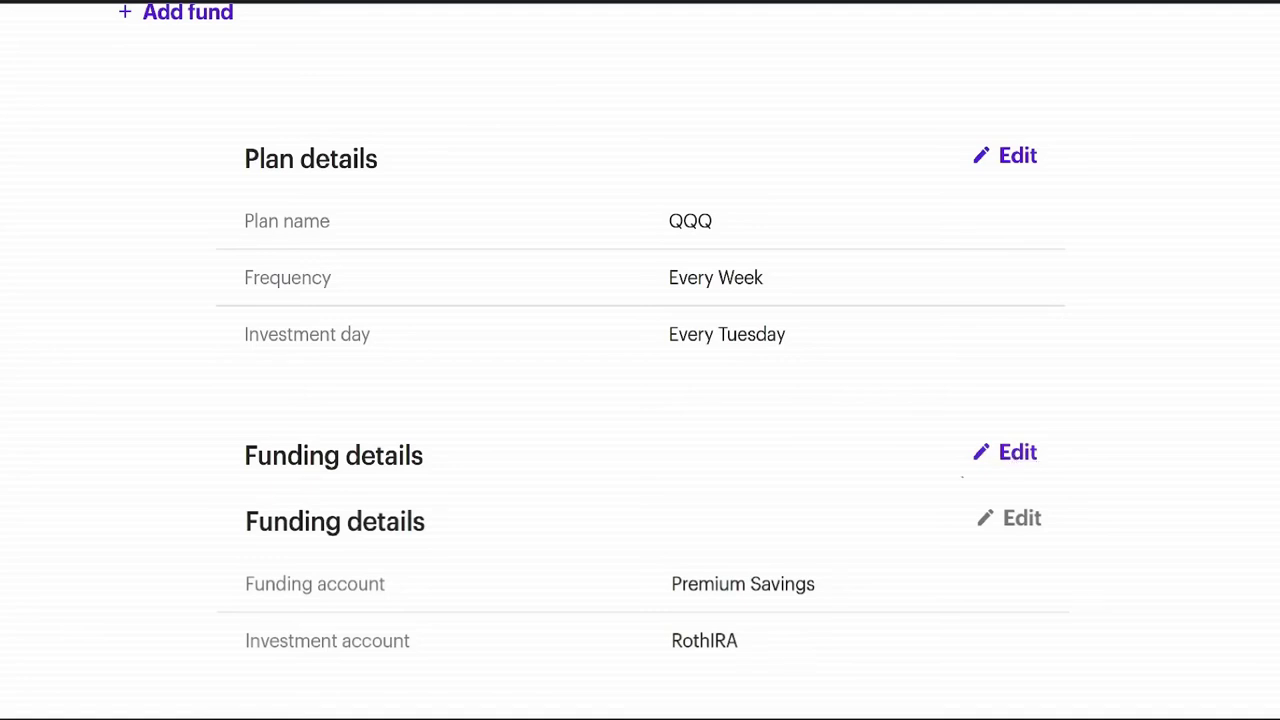
Step: Set the QQQ plan's funding account to RothIRA and finish editing the plan
key("Return")
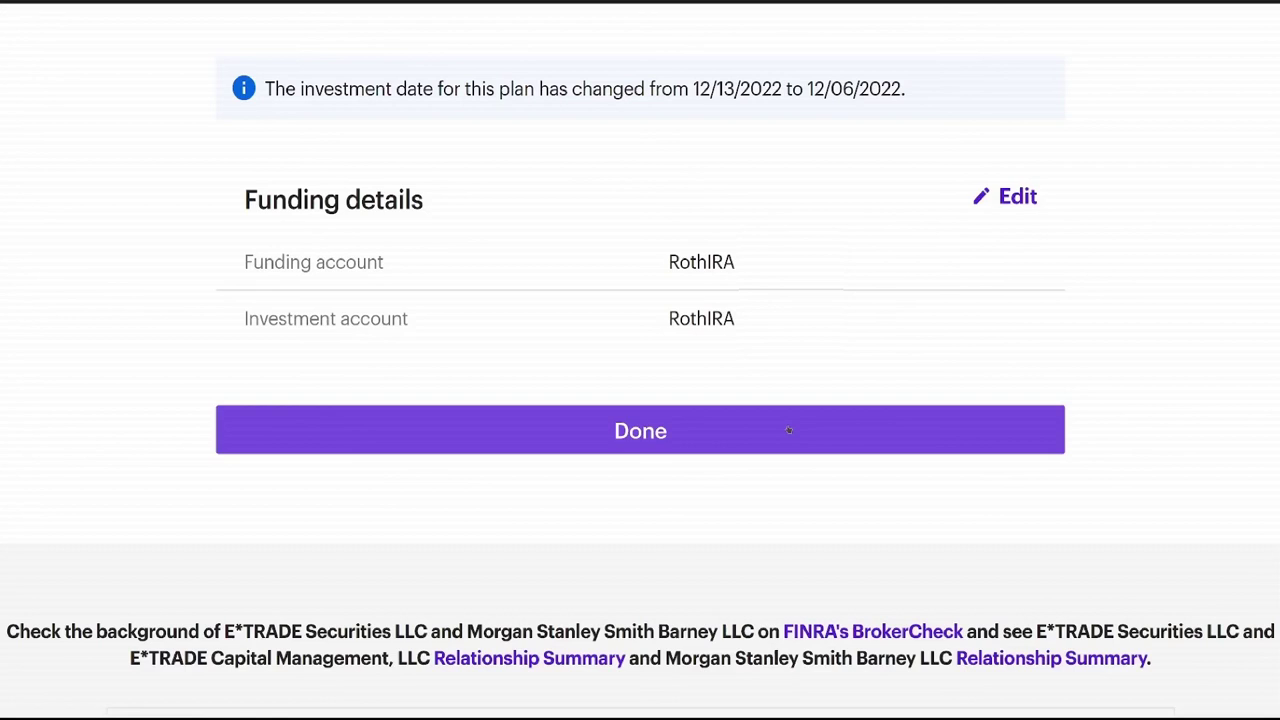
left_click(789, 430)
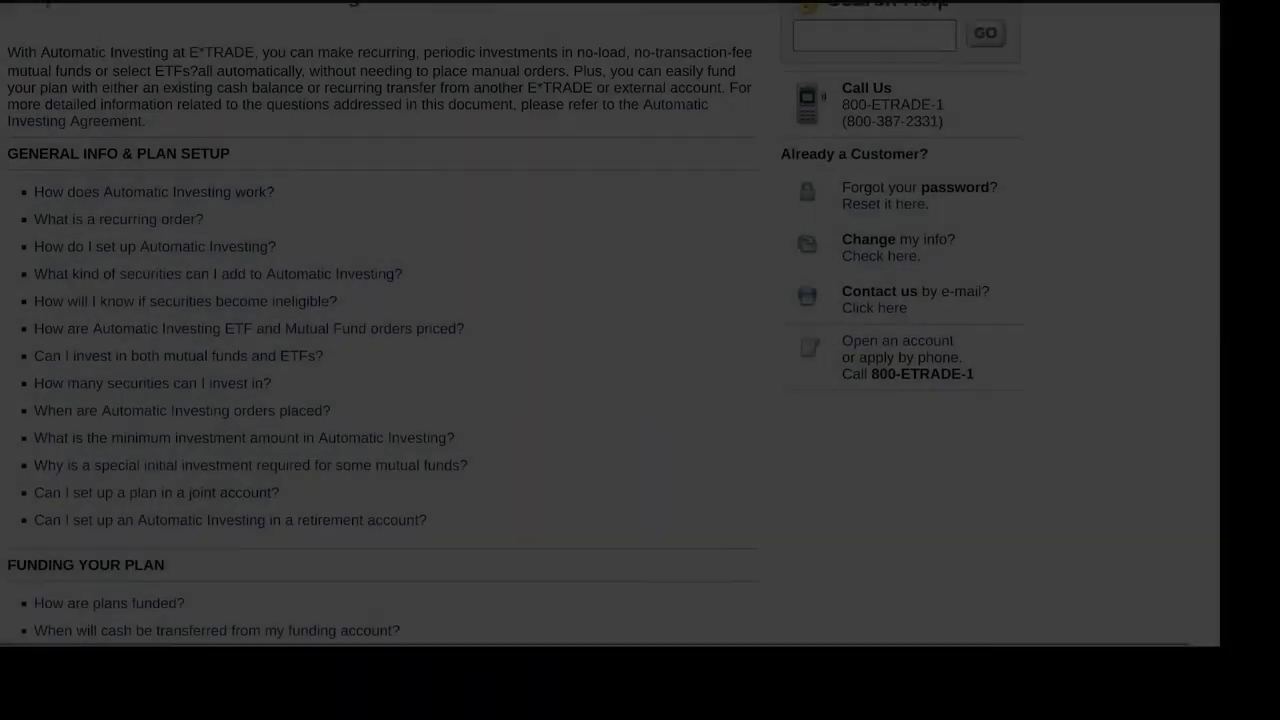
scroll(610, 325, "up", 5)
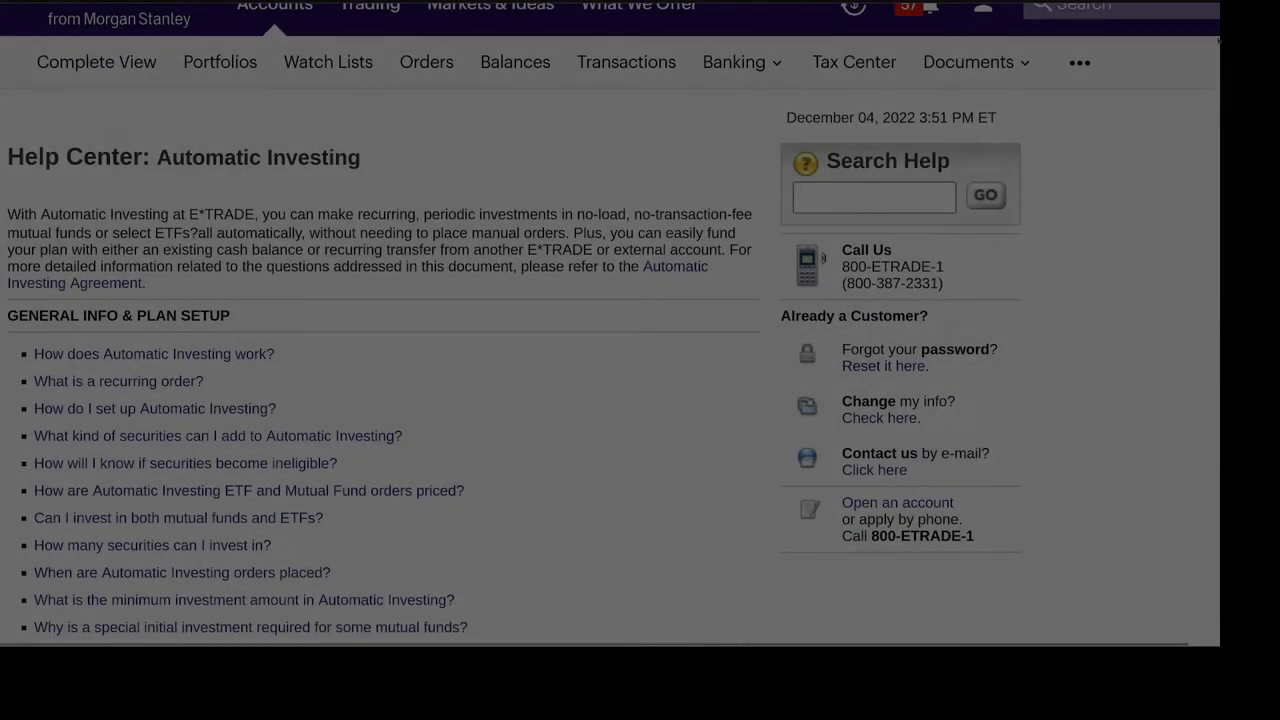